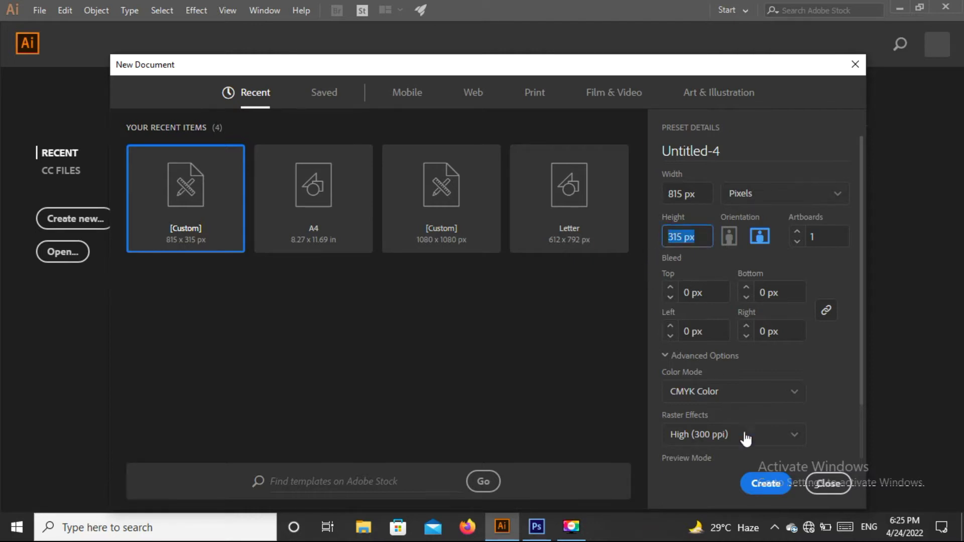
Create the 815 × 315 px document and view its artboard at 100% zoom
click(763, 487)
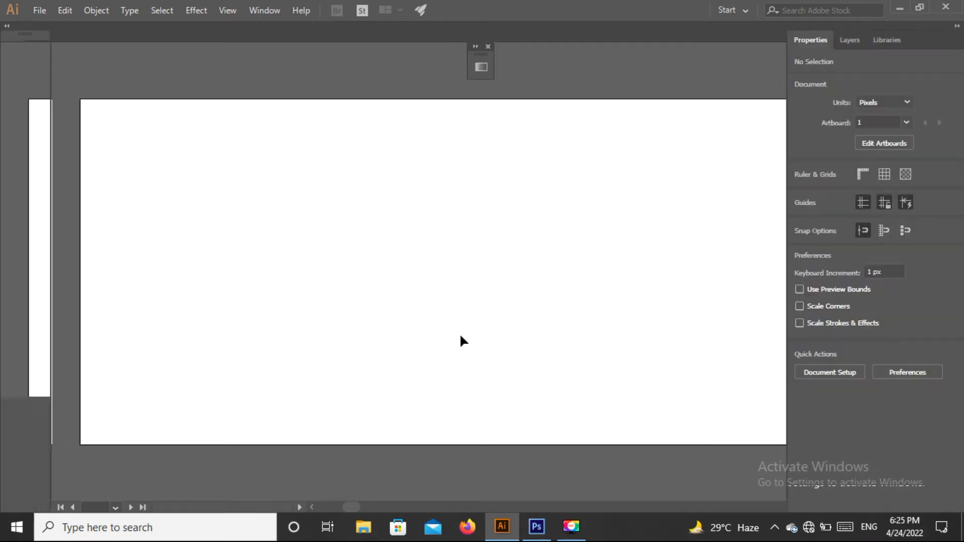
key(ctrl+1)
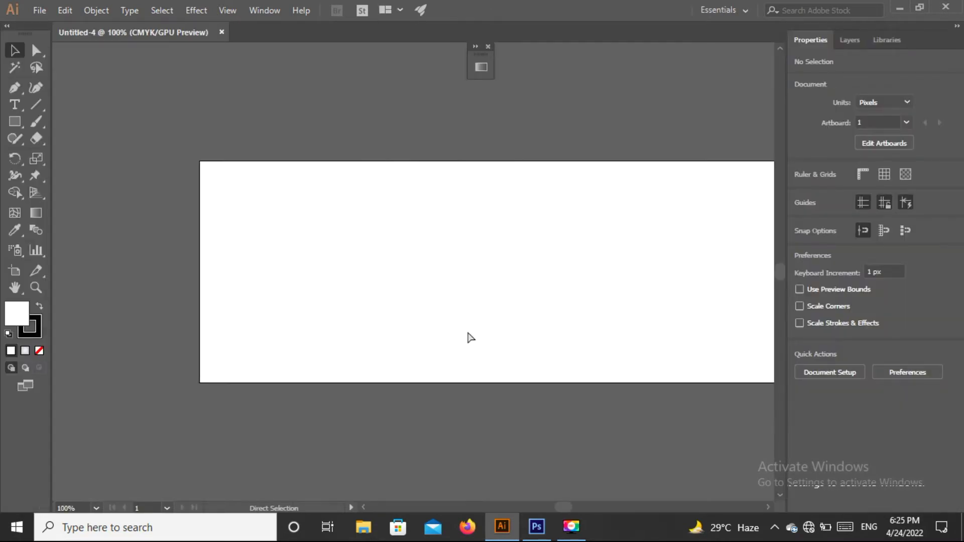
Draw a white rectangle matching the artboard's 815 × 315 px bounds with the Rectangle Tool
drag(568, 507, 571, 510)
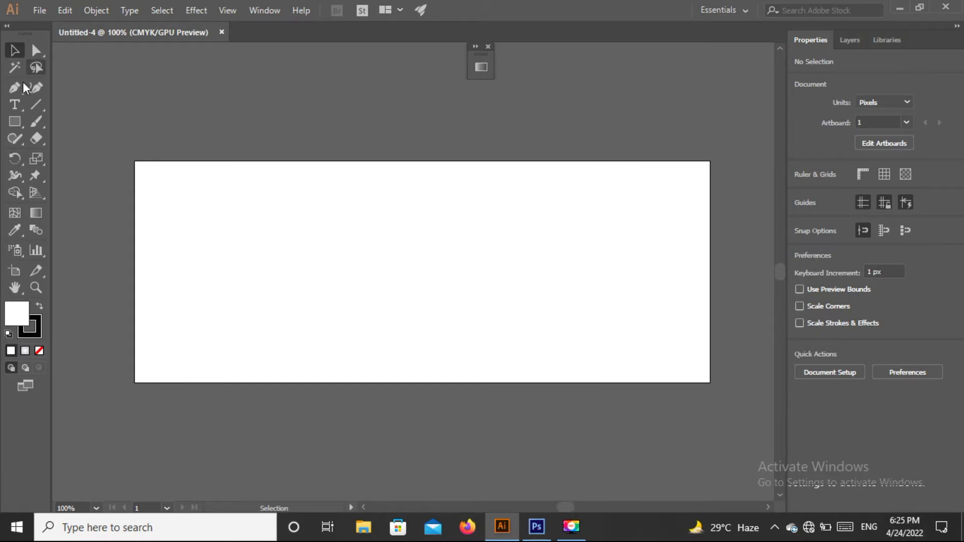
click(15, 124)
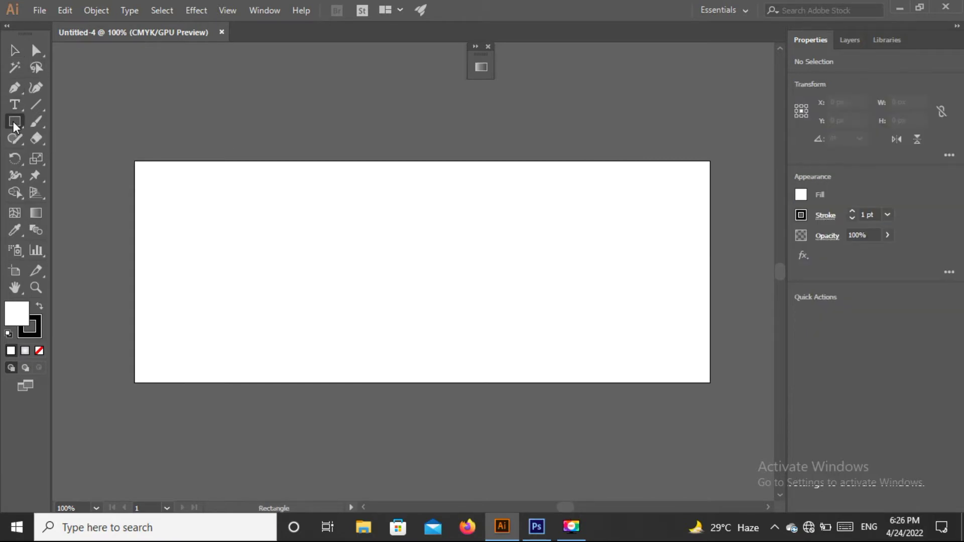
drag(15, 124, 63, 123)
click(70, 120)
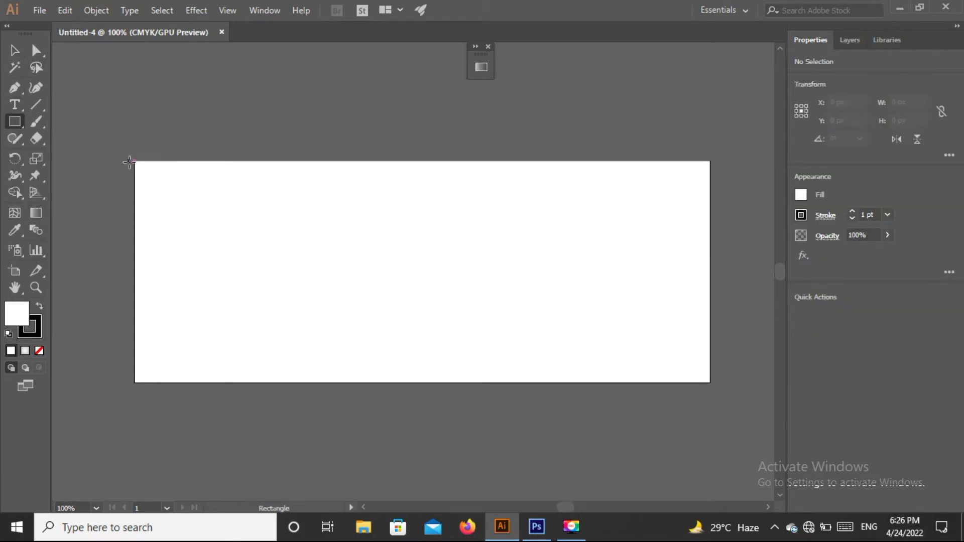
drag(135, 160, 710, 382)
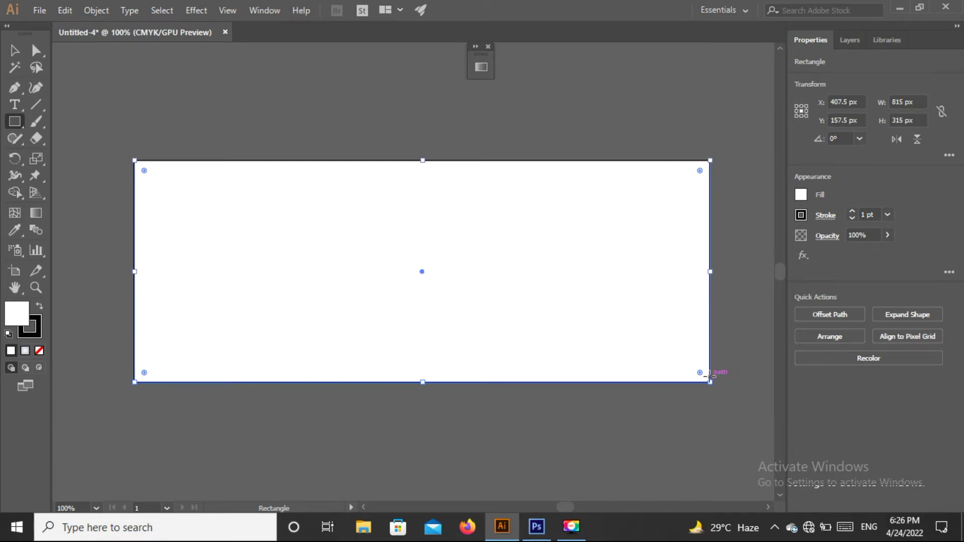
click(10, 56)
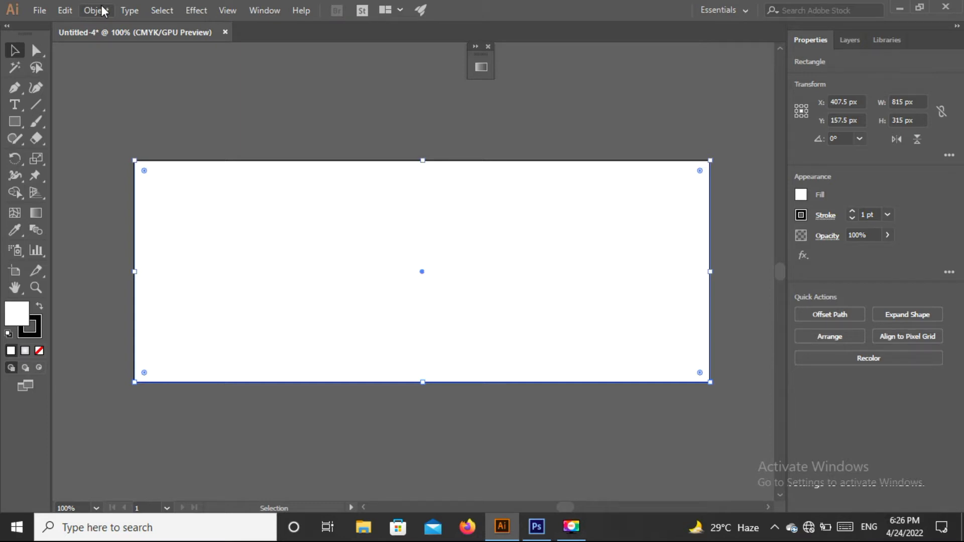
click(805, 193)
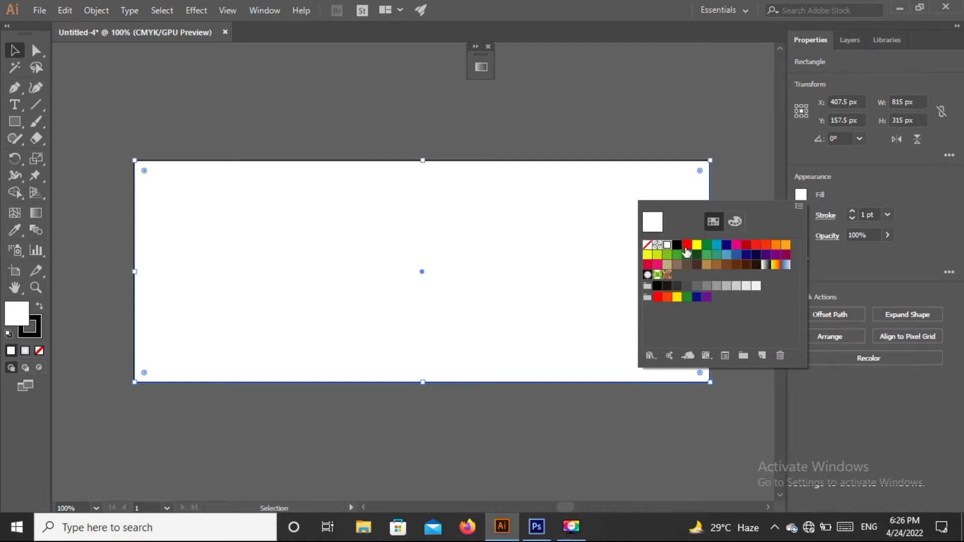
Give the background rectangle a linear gradient fill
click(477, 52)
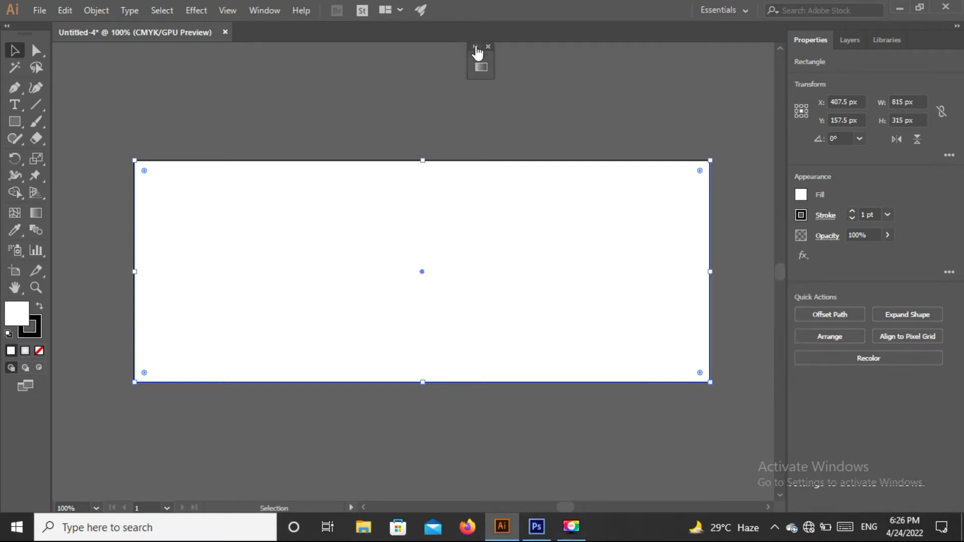
click(475, 47)
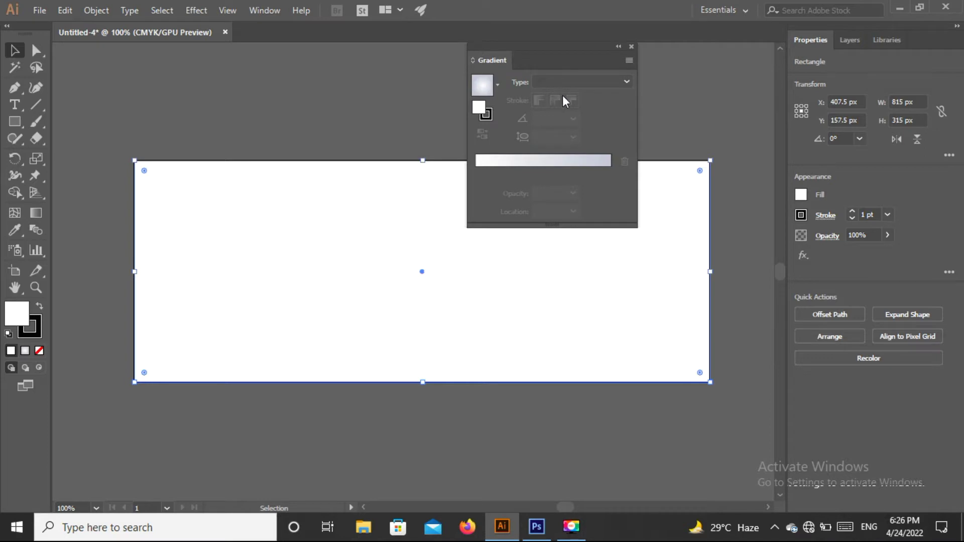
click(563, 159)
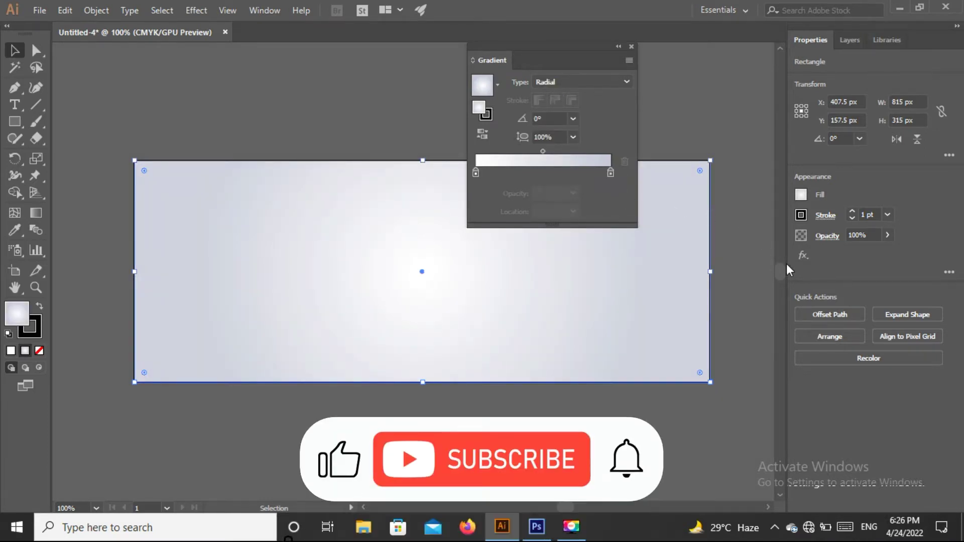
click(593, 82)
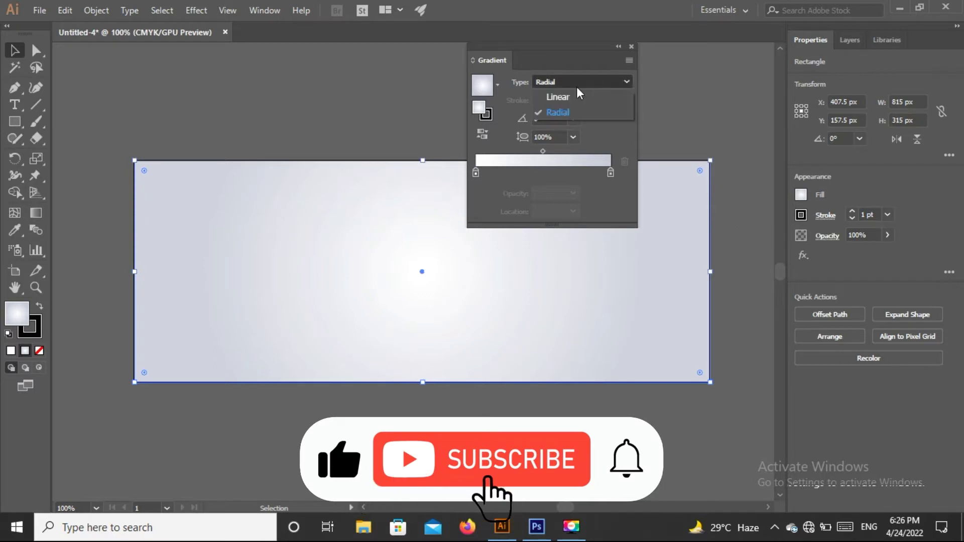
click(544, 96)
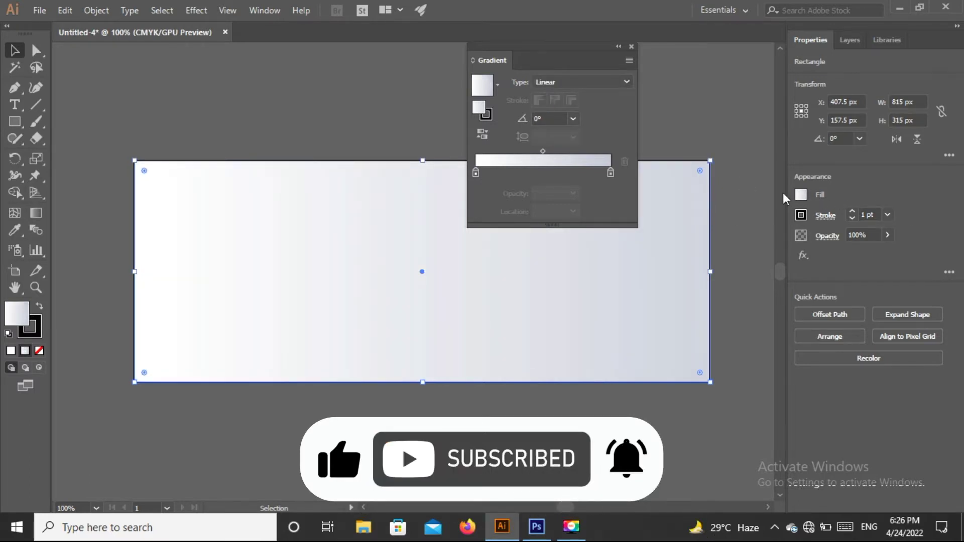
Set the gradient stops to dark red on the left and orange toward the right
click(801, 195)
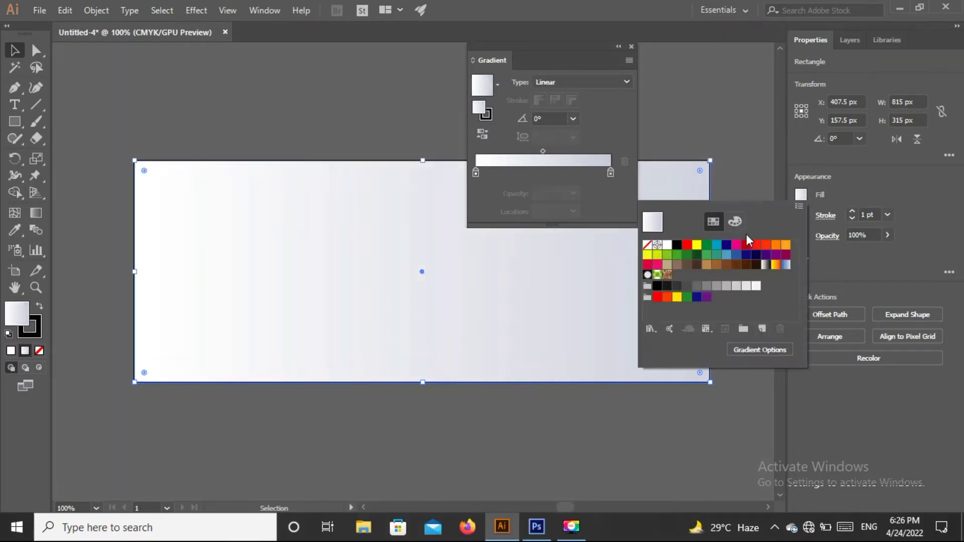
drag(747, 245, 480, 174)
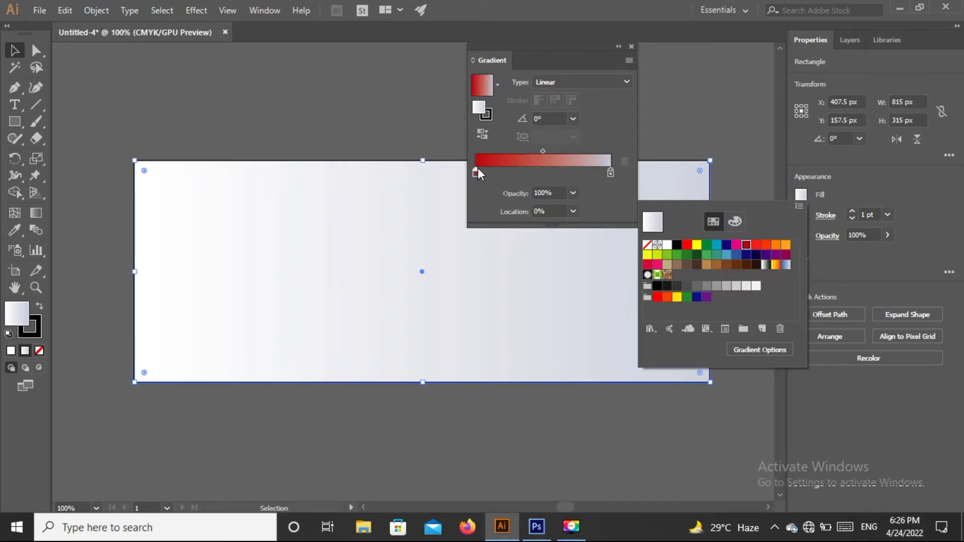
mouse_move(478, 168)
mouse_down()
mouse_move(609, 161)
mouse_move(545, 173)
mouse_up()
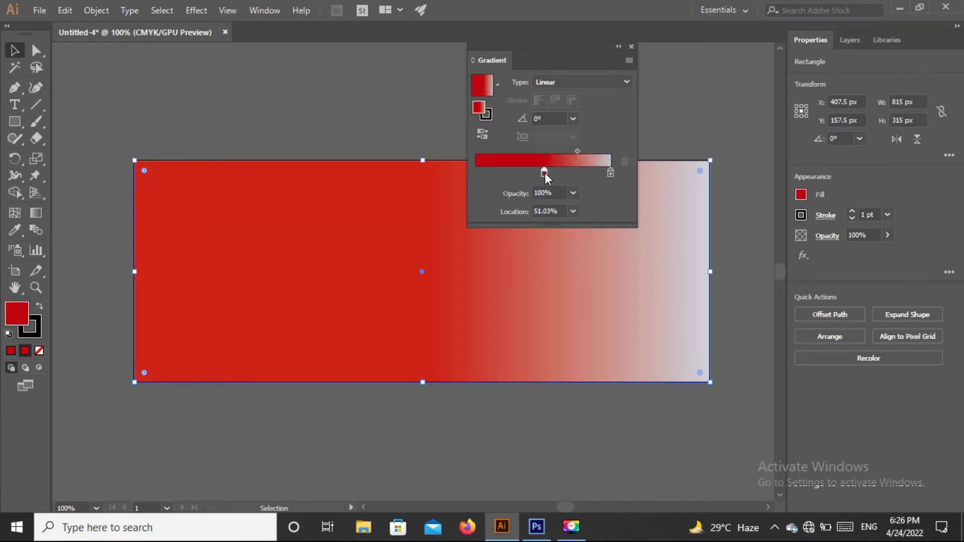
click(799, 196)
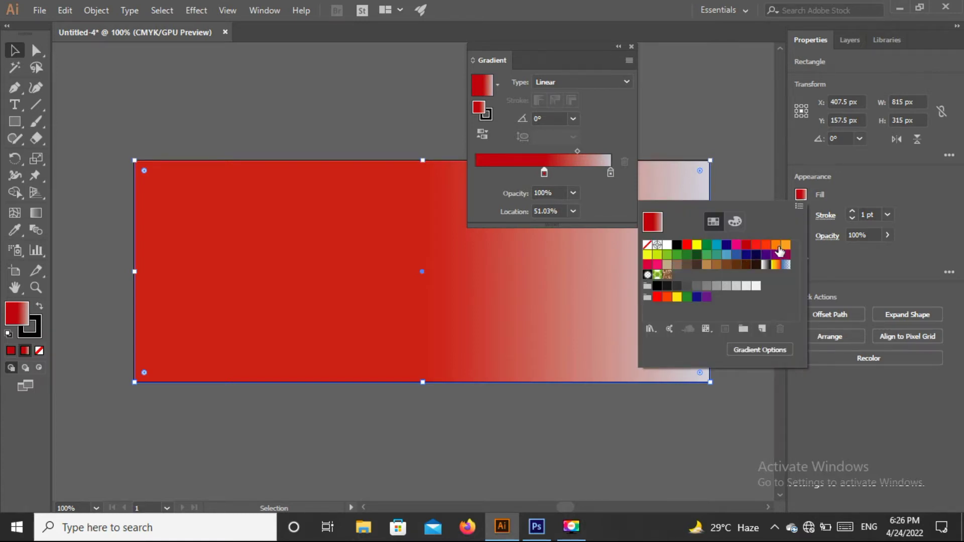
drag(783, 250, 555, 166)
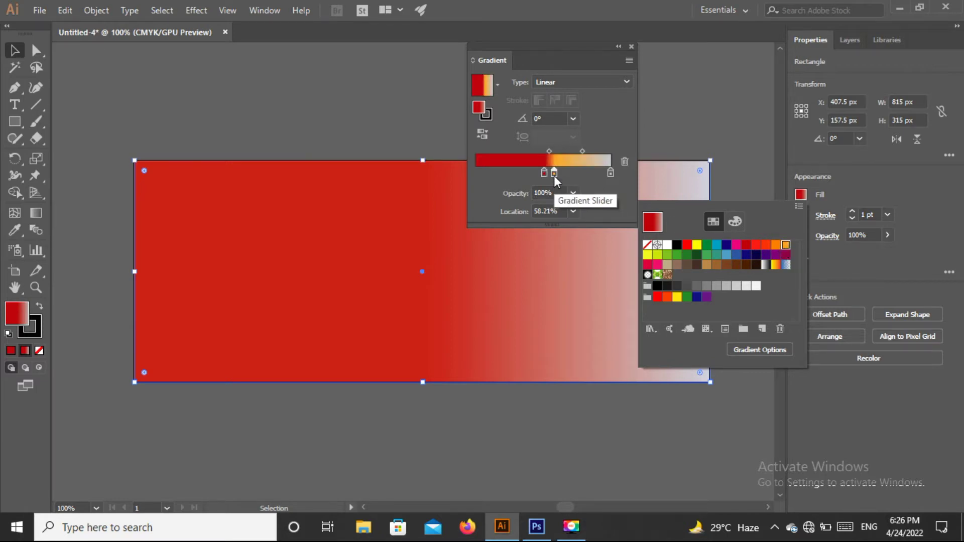
drag(554, 174, 624, 176)
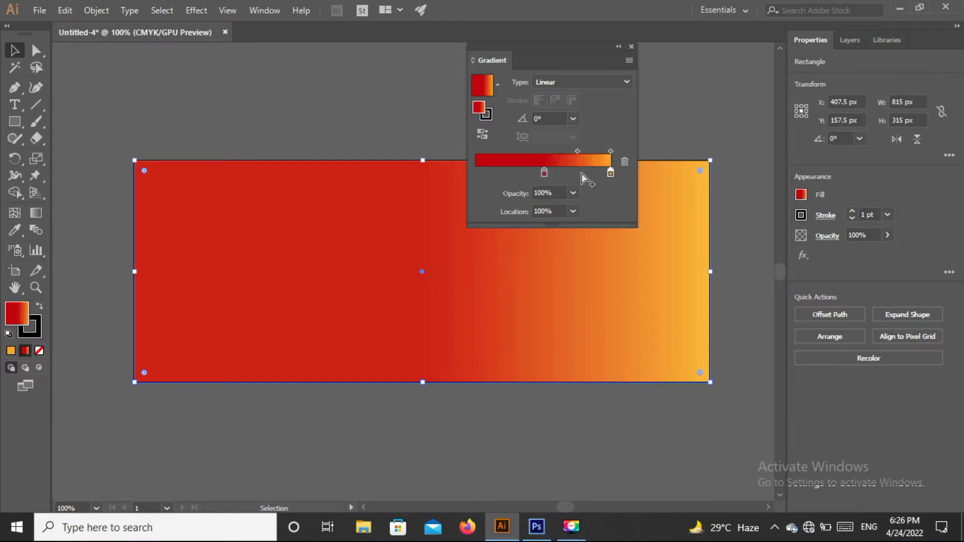
click(619, 48)
click(268, 140)
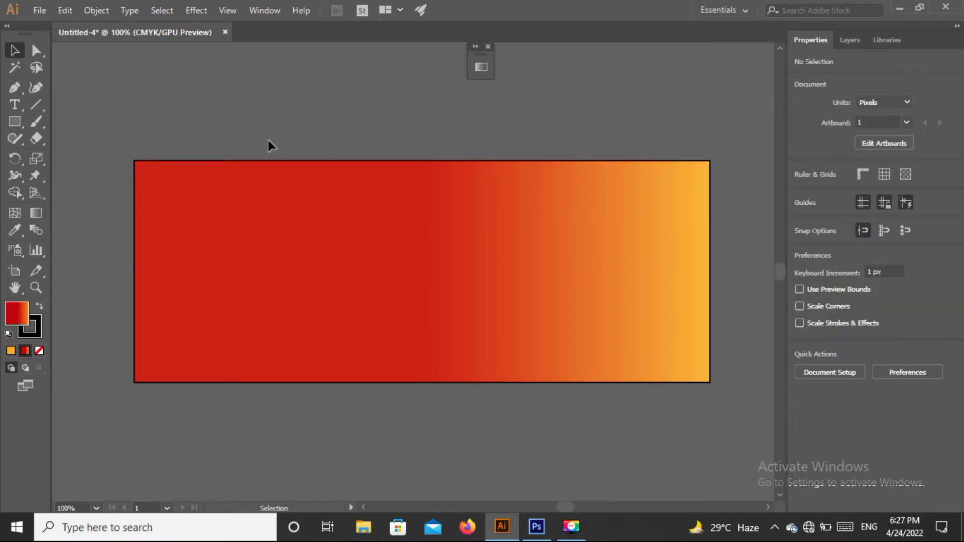
Draw a closed wave path with a low and a high curve across the lower banner
click(14, 92)
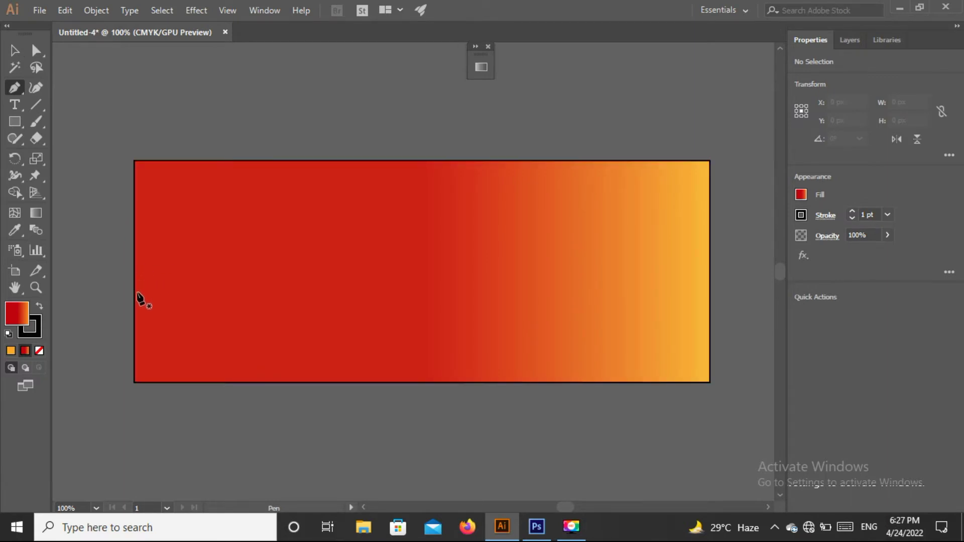
click(134, 280)
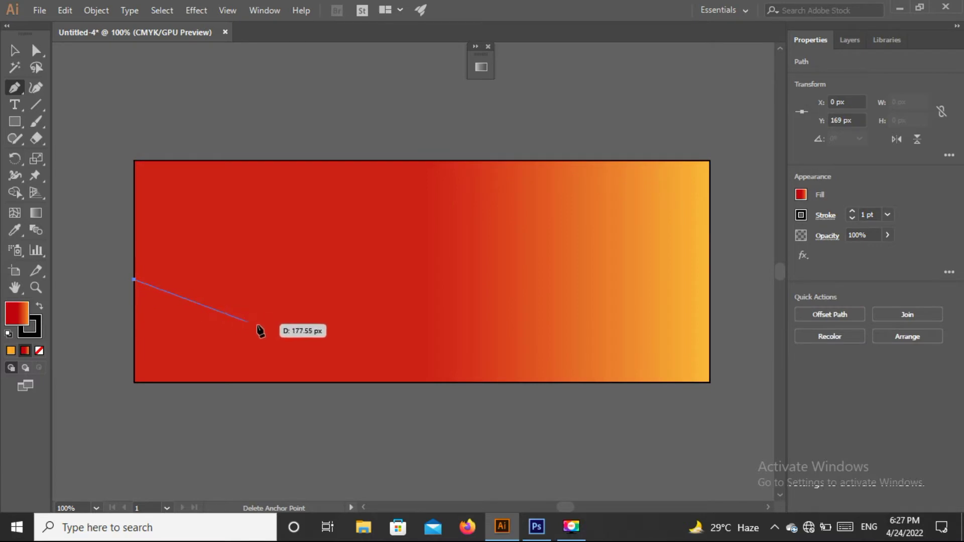
drag(350, 328, 387, 321)
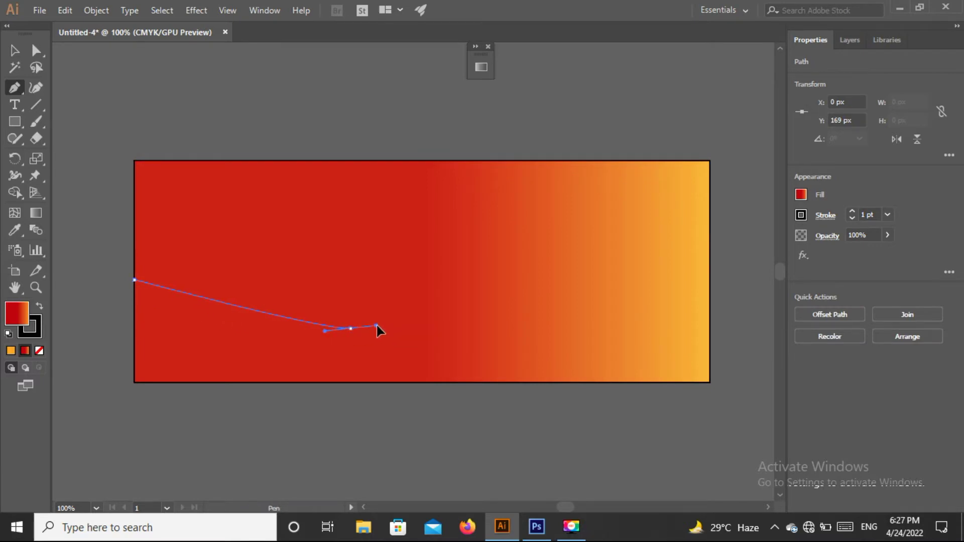
drag(523, 268, 550, 265)
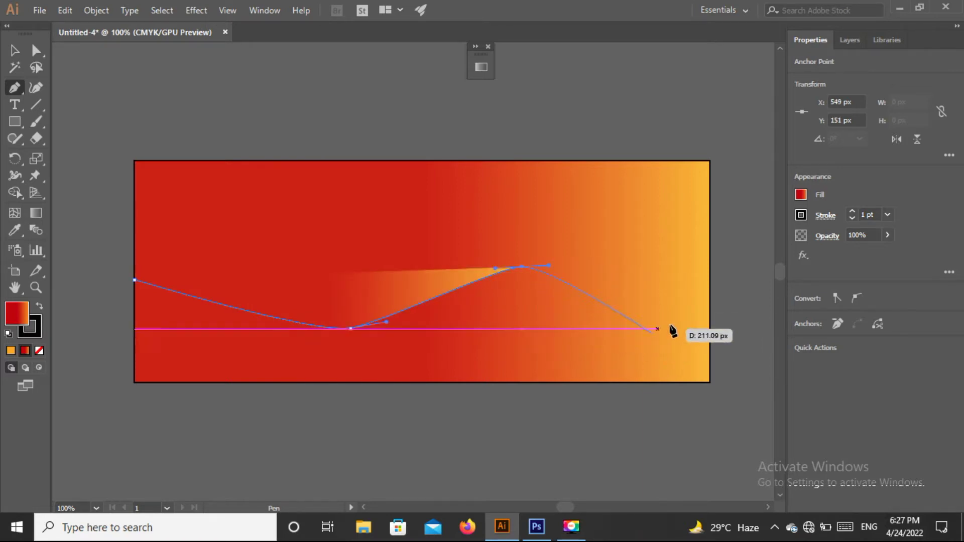
click(709, 308)
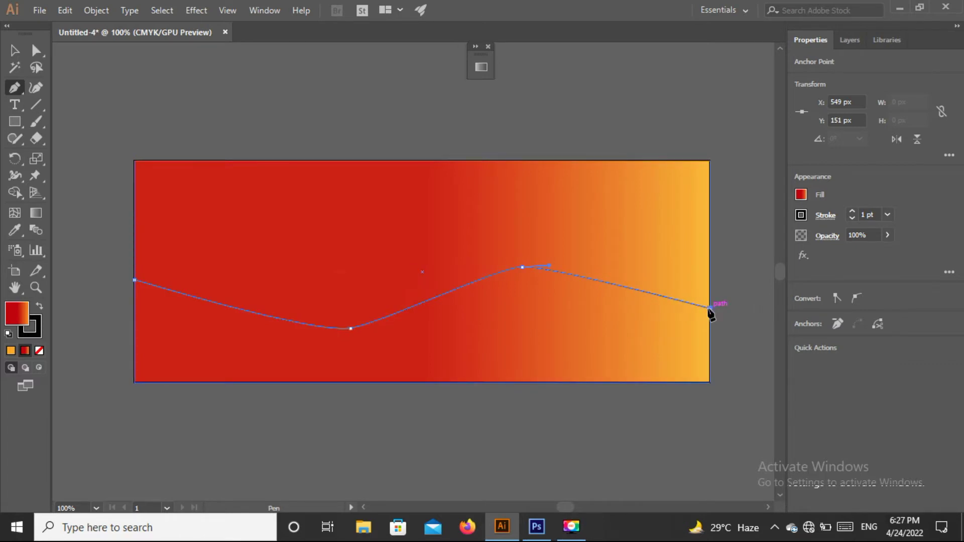
click(710, 382)
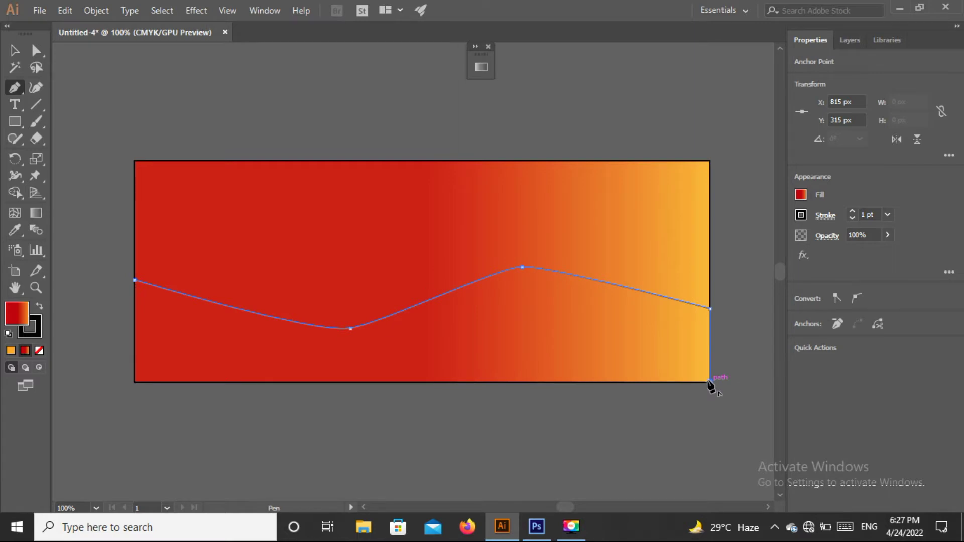
click(133, 382)
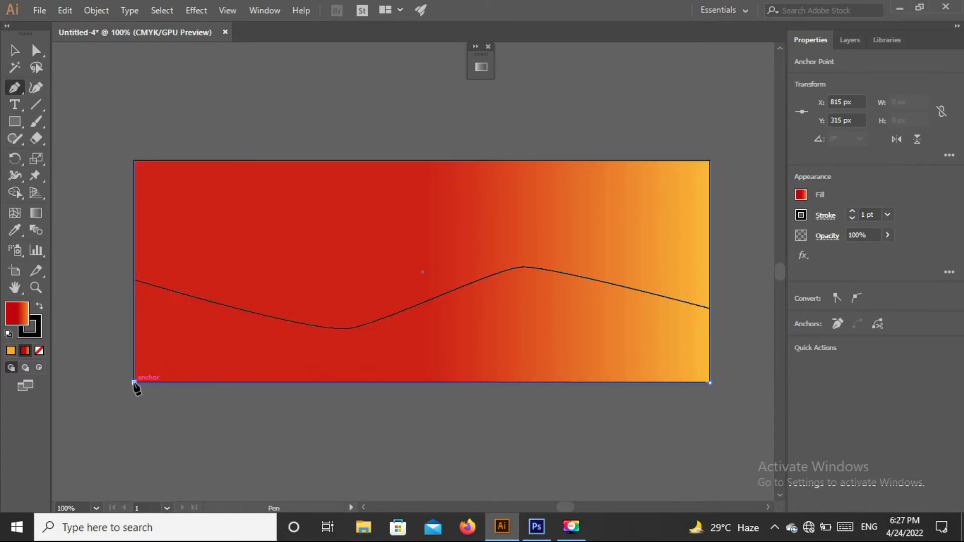
click(134, 279)
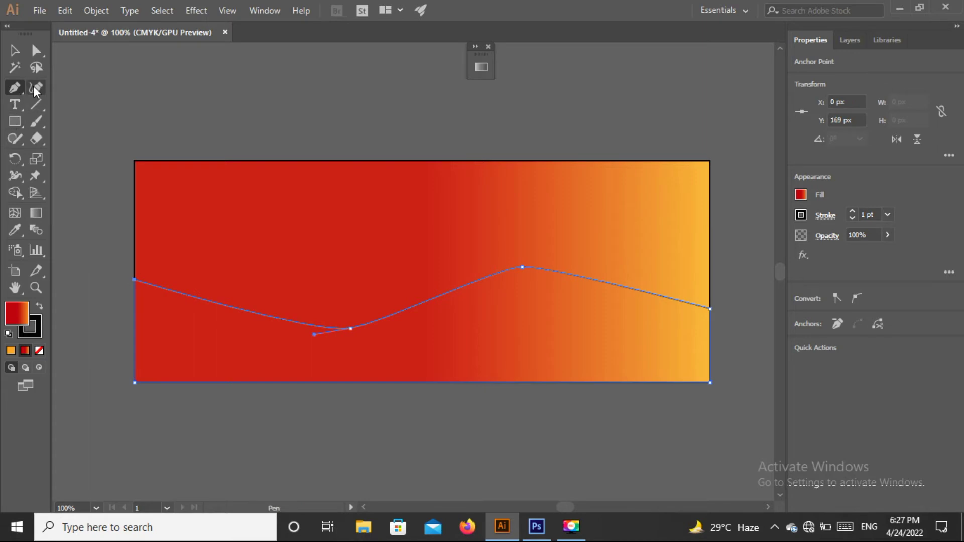
Smooth the wave by shifting its low point left and lowering its crest
click(35, 87)
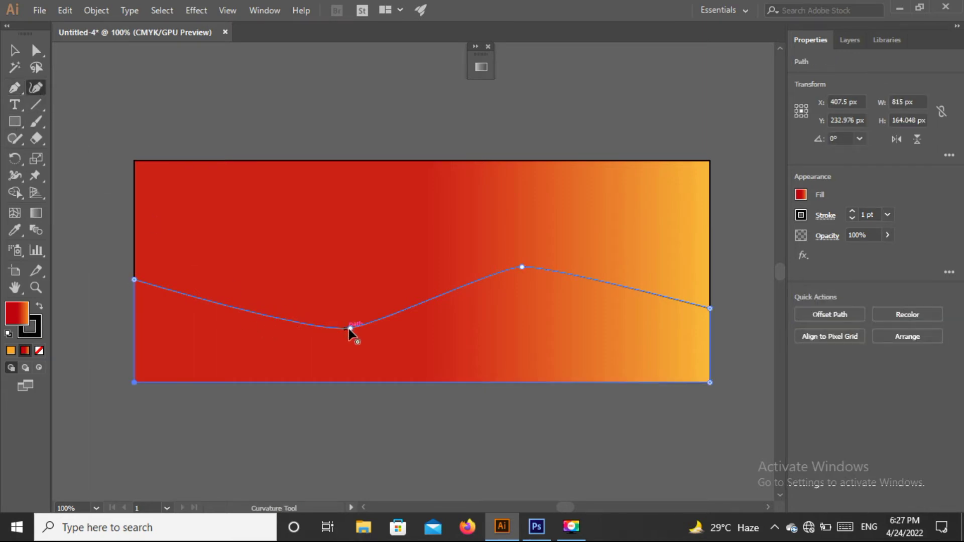
drag(350, 329, 296, 322)
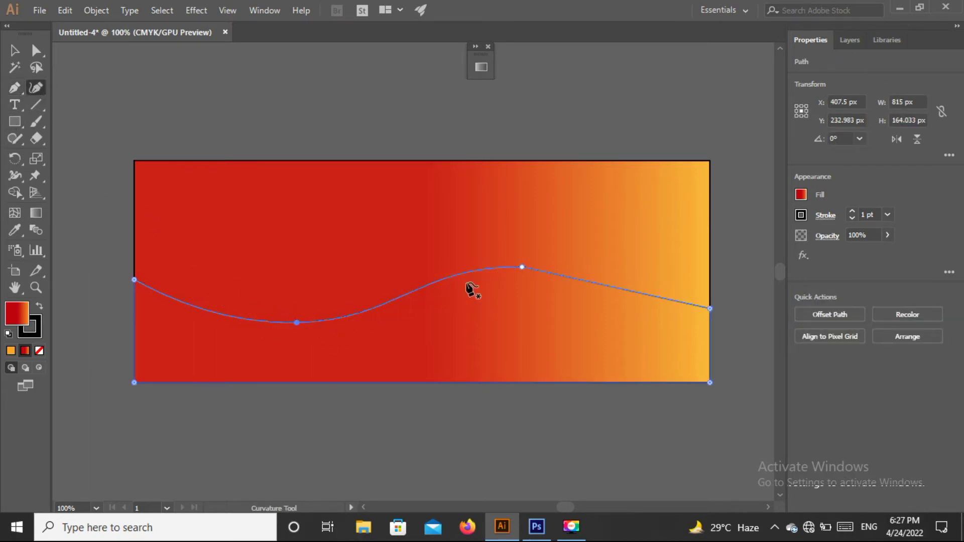
mouse_move(523, 266)
mouse_down()
mouse_move(519, 300)
mouse_move(594, 291)
mouse_up()
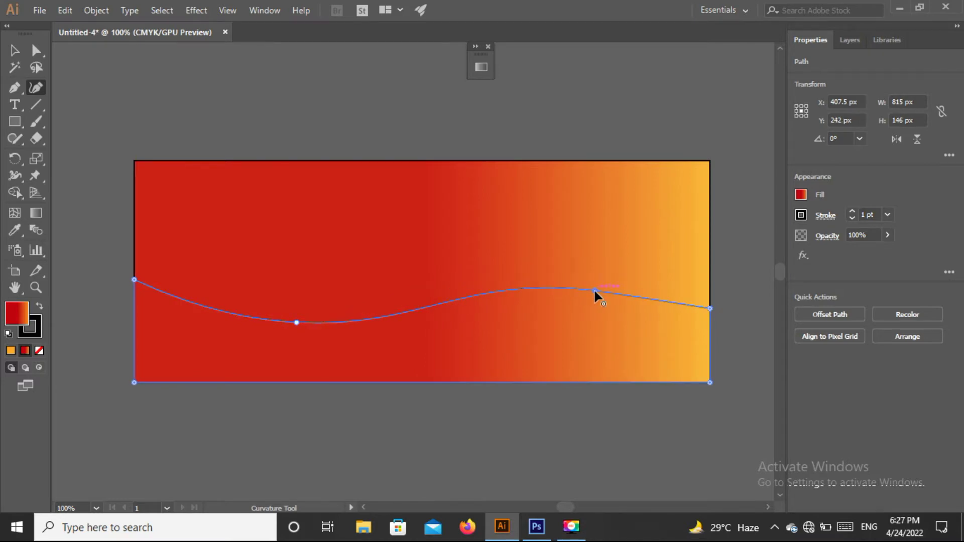
click(15, 50)
Fill the wave shape yellow and remove its outline
click(801, 195)
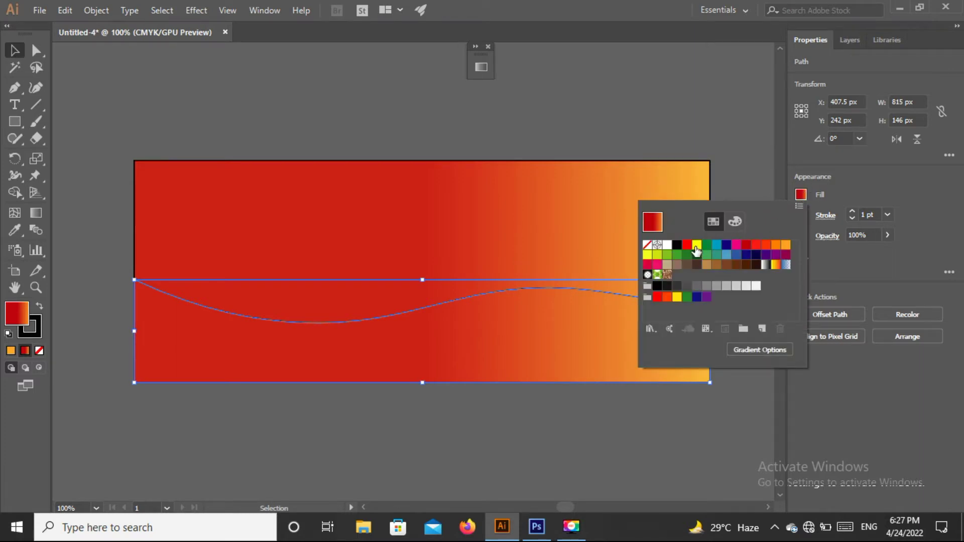
click(696, 245)
click(389, 119)
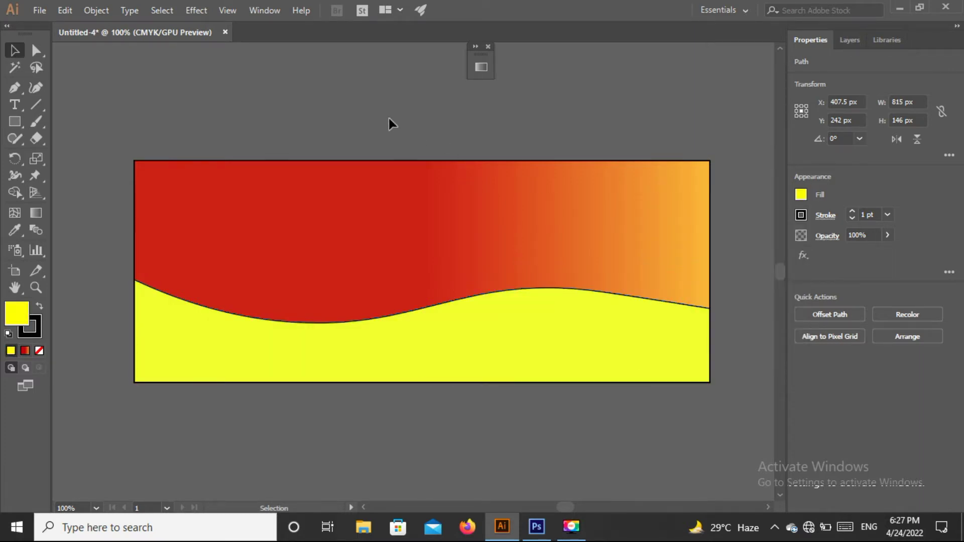
click(533, 313)
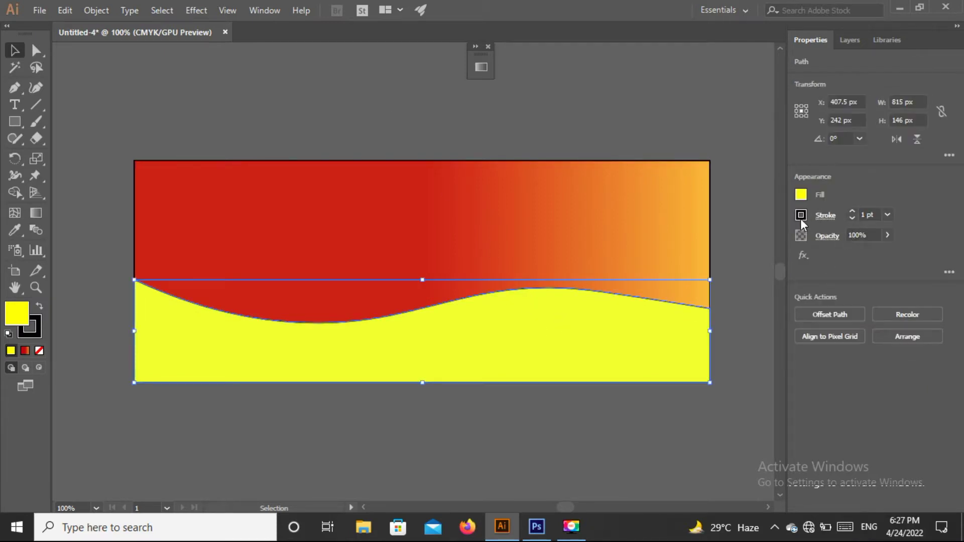
click(801, 216)
click(648, 266)
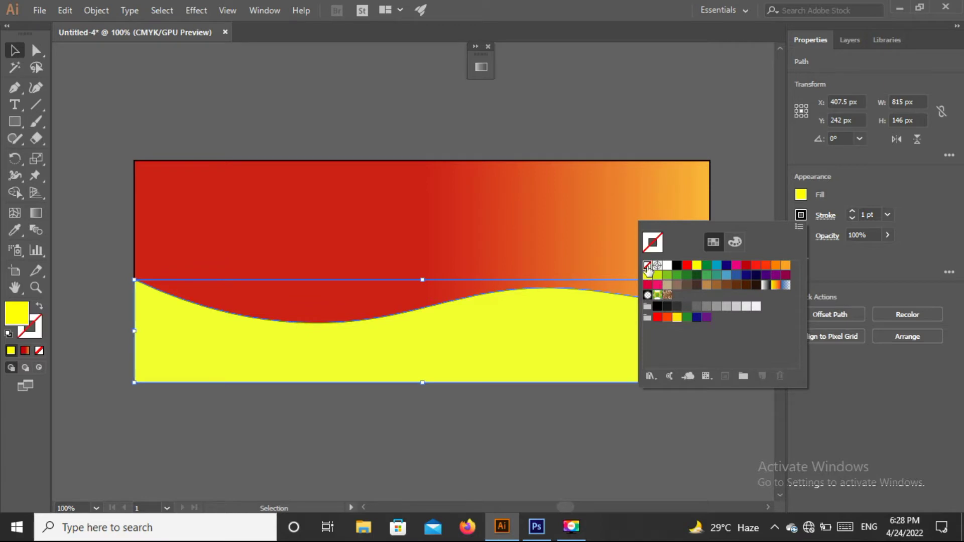
click(548, 124)
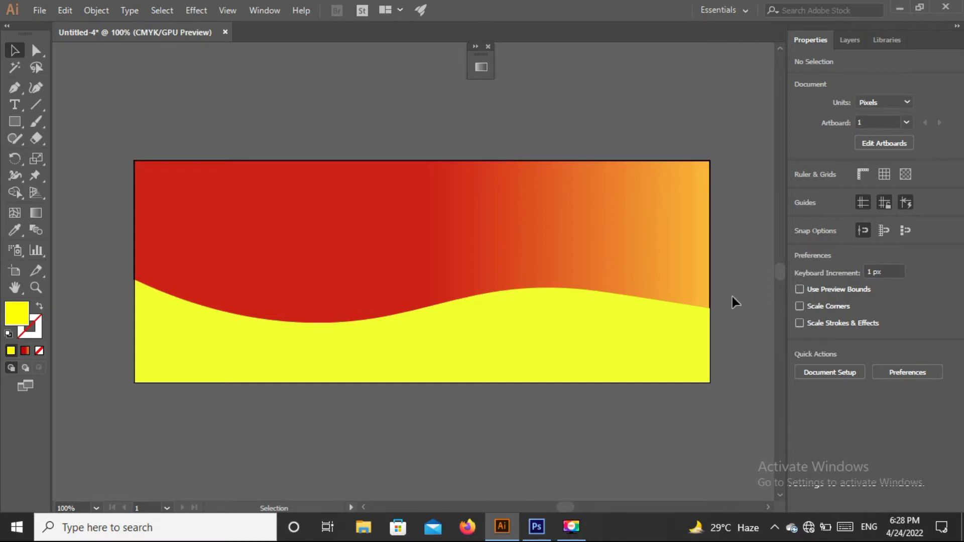
Pull the wave's right end down slightly with the Curvature tool
click(697, 318)
click(41, 89)
drag(710, 308, 707, 321)
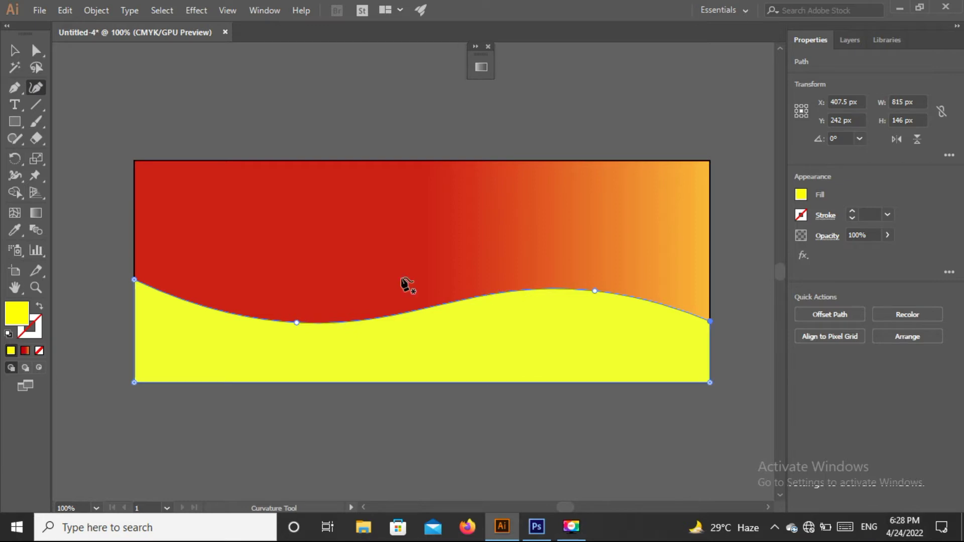
click(15, 50)
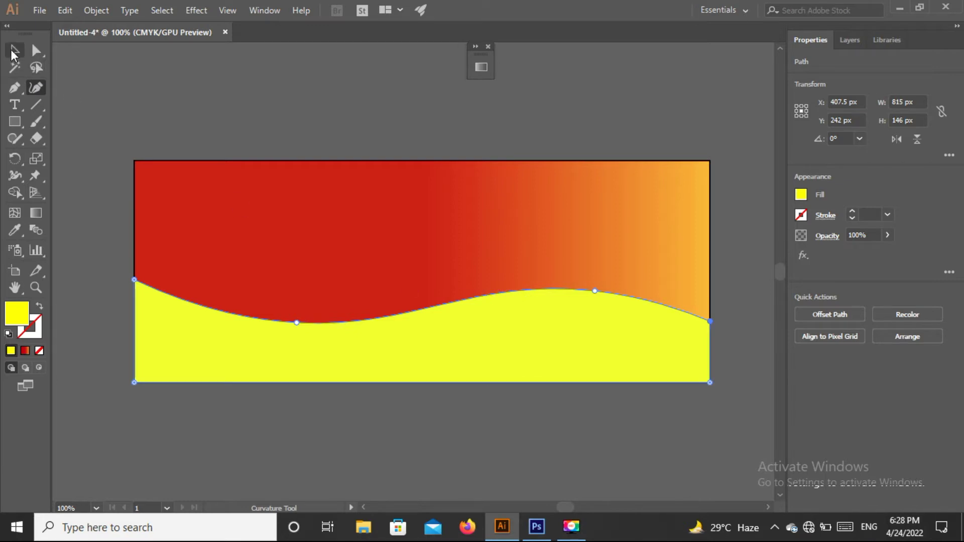
click(201, 60)
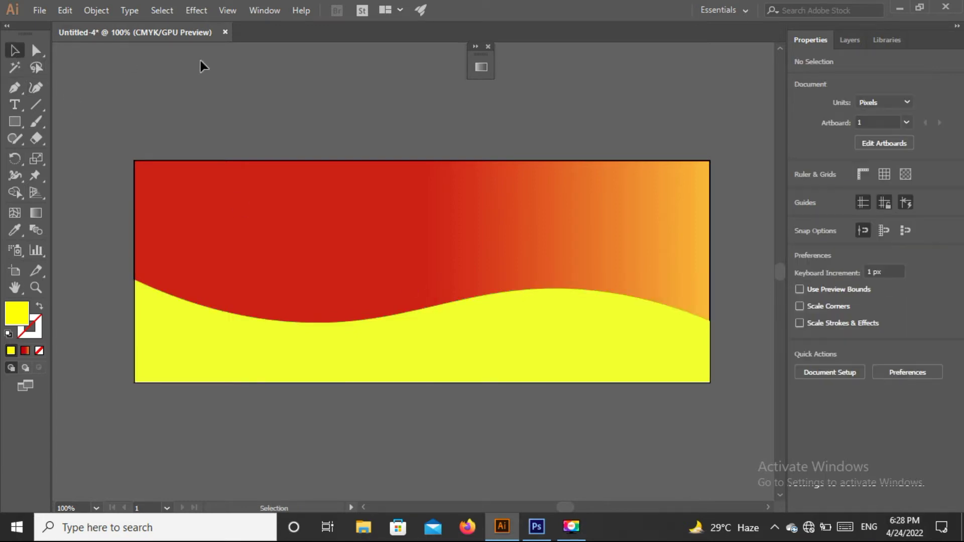
click(36, 10)
Open 5-hamburger-burger-png-image and the double cheeseburger PNG from the All PNG folder
click(88, 55)
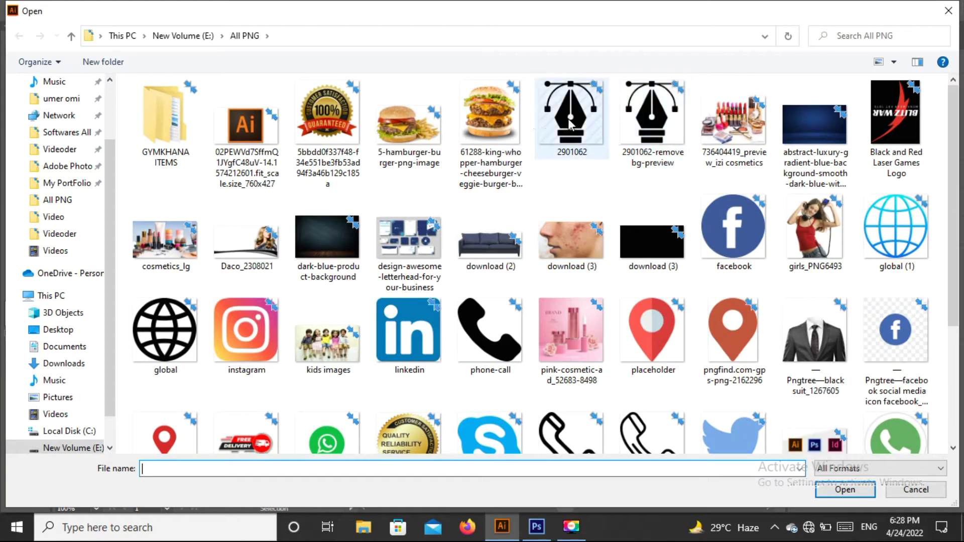
click(424, 131)
ctrl+click(488, 128)
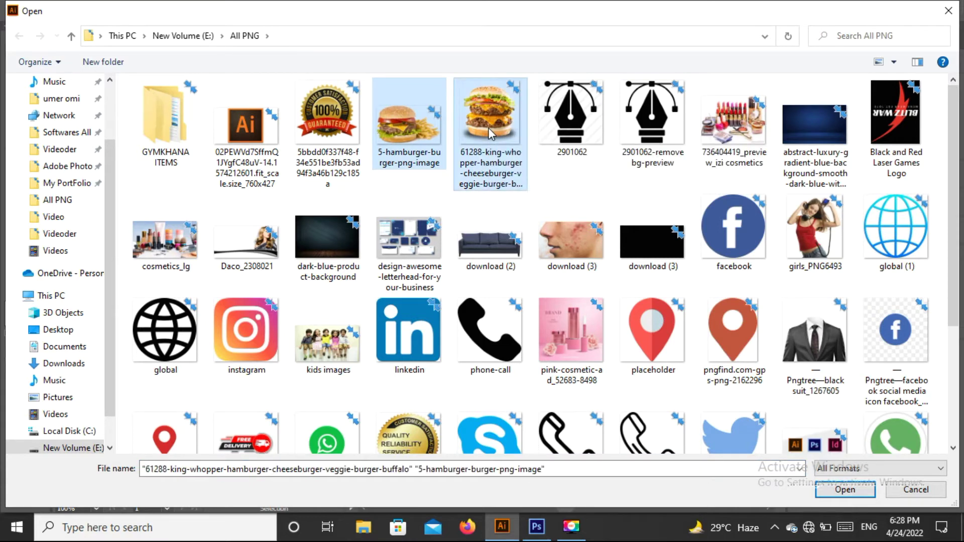
click(874, 492)
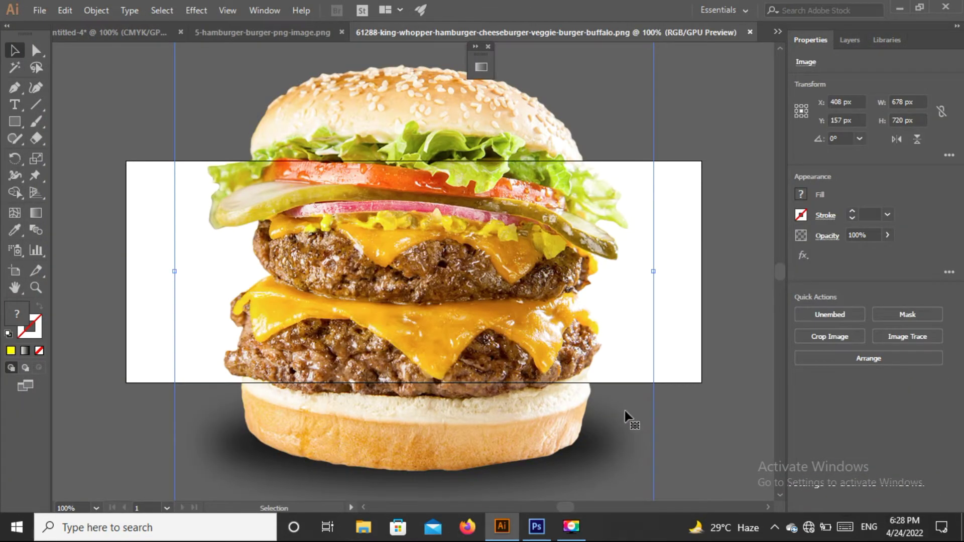
drag(506, 336, 482, 261)
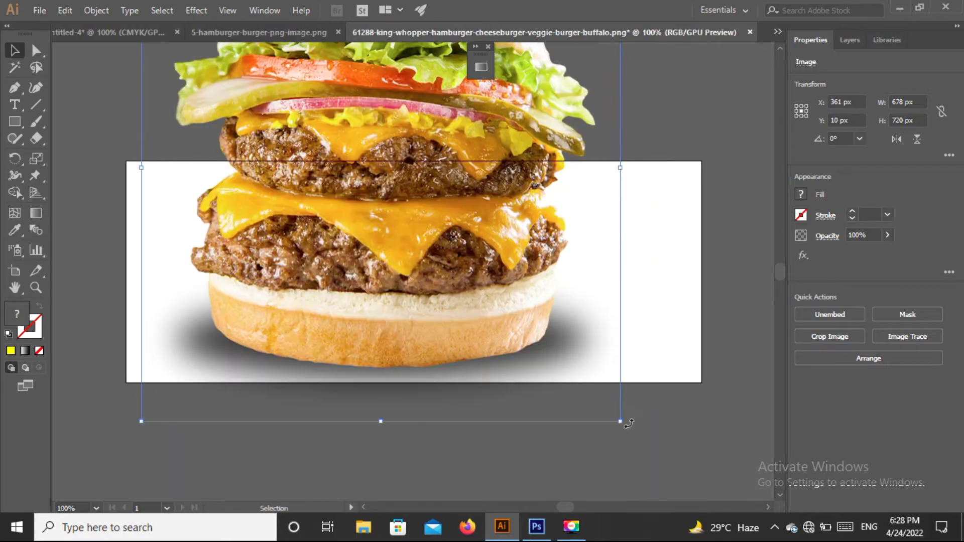
Shrink and centre the double cheeseburger image in its own document
drag(620, 422, 428, 217)
drag(328, 132, 462, 310)
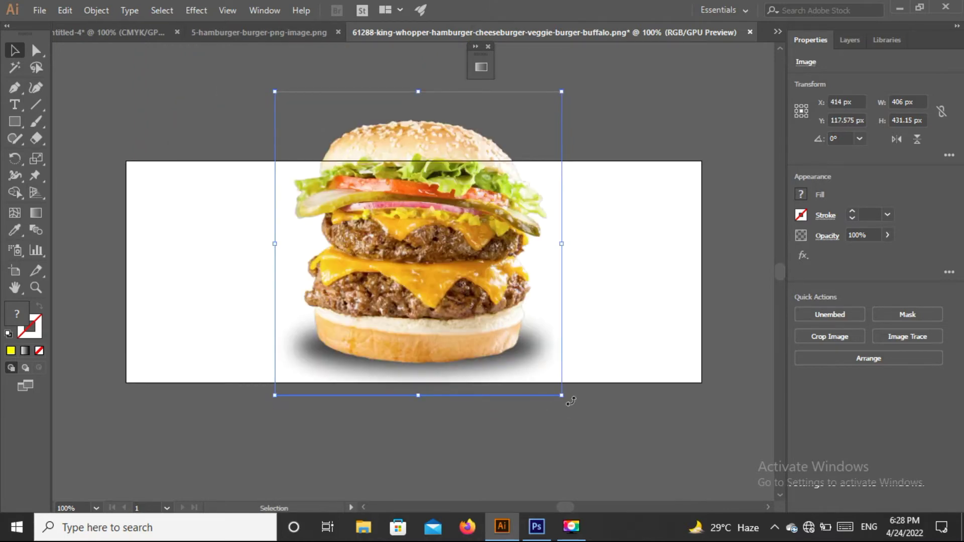
drag(564, 397, 377, 199)
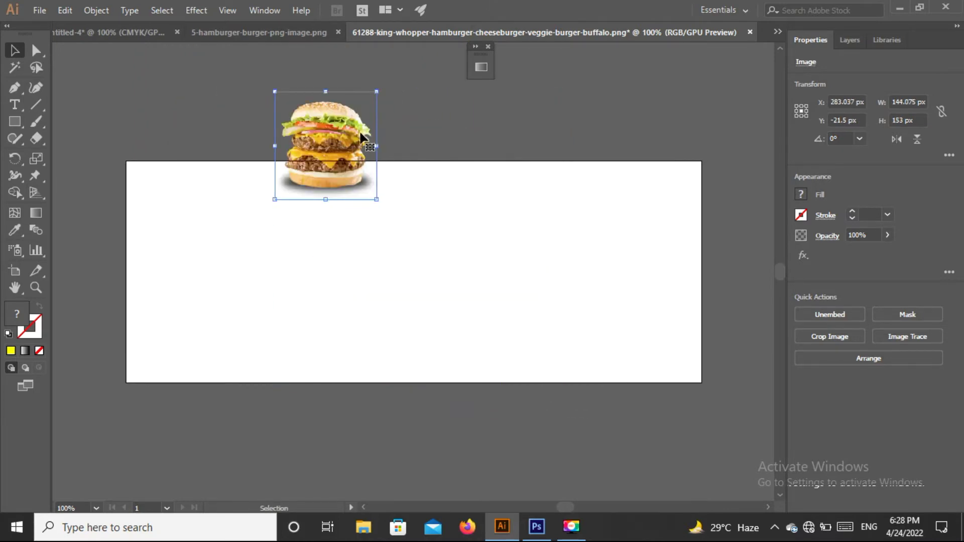
Move the cheeseburger onto the banner, enlarge it and position it near the centre
drag(329, 140, 336, 146)
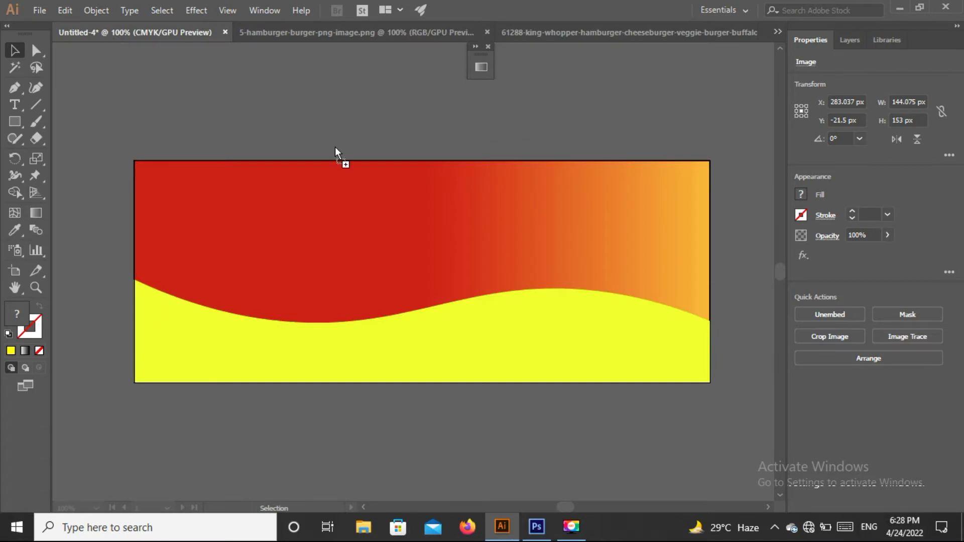
drag(560, 290, 567, 295)
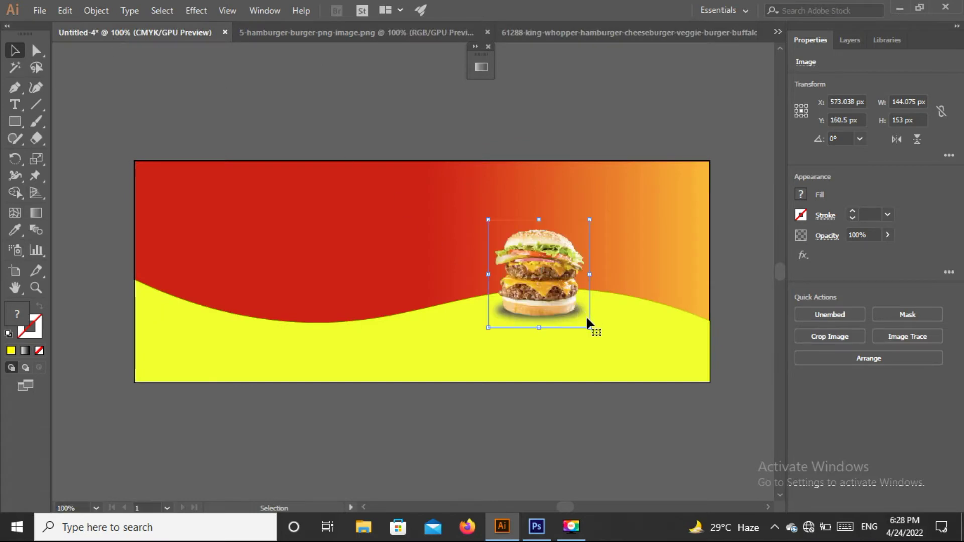
drag(590, 327, 647, 389)
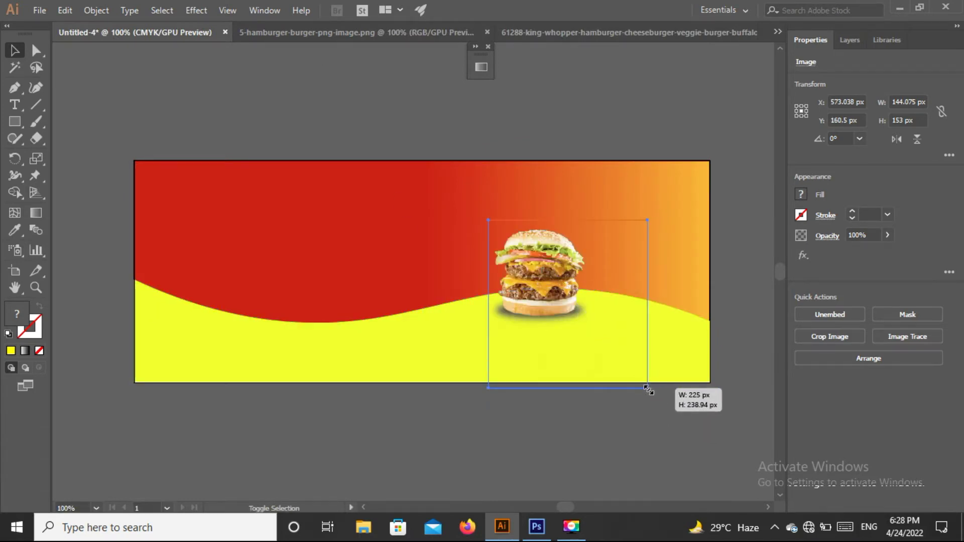
drag(594, 324, 549, 284)
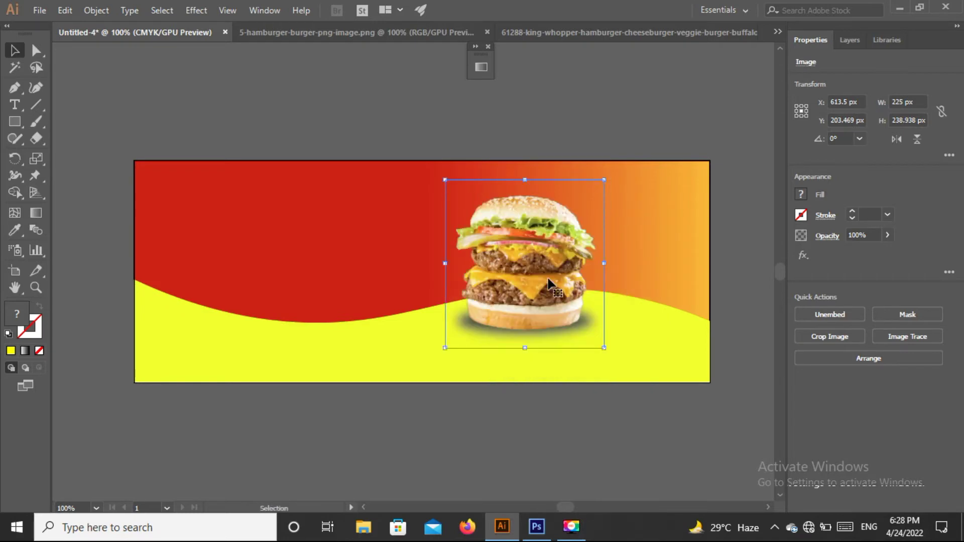
drag(604, 348, 662, 409)
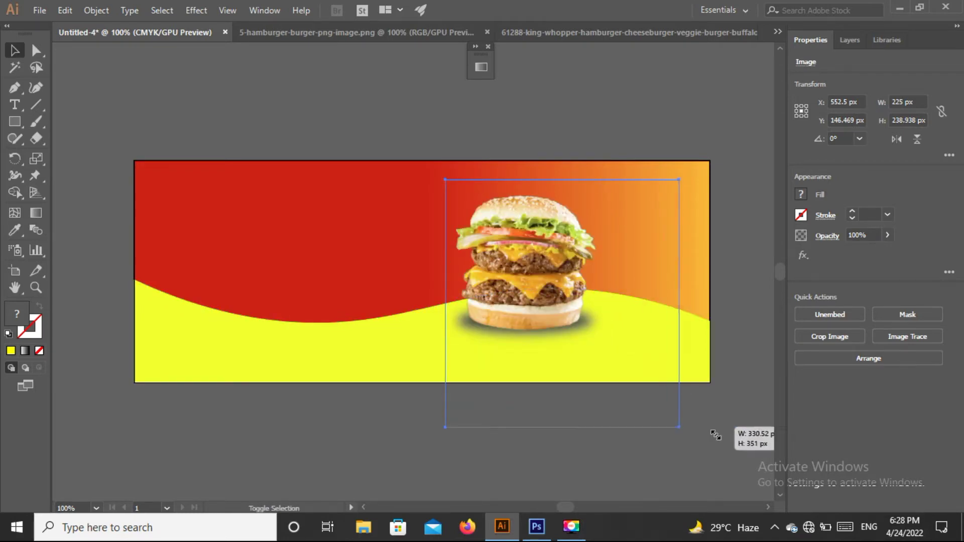
mouse_move(582, 338)
mouse_down()
mouse_move(586, 325)
mouse_move(570, 319)
mouse_move(489, 329)
mouse_up()
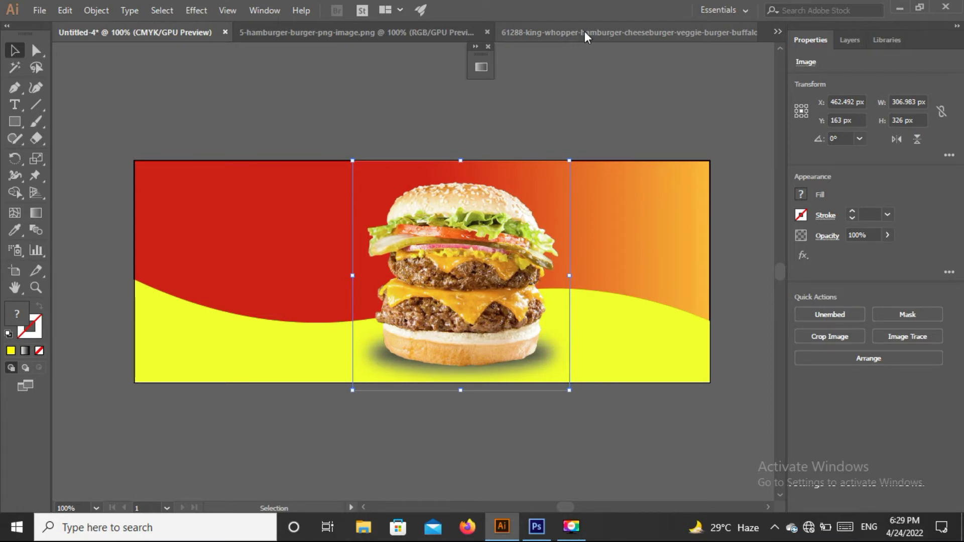
click(584, 32)
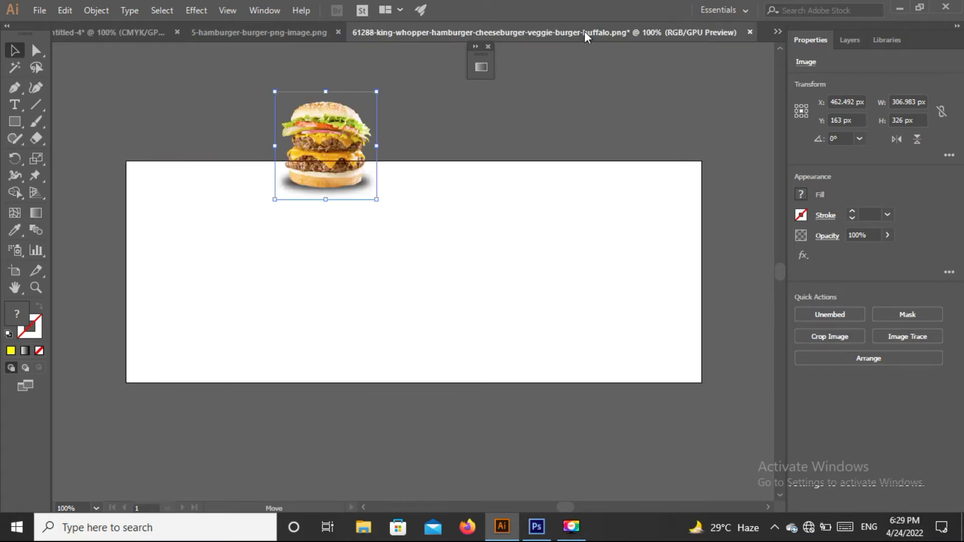
Bring the burger-and-fries image onto the banner and shrink it to fit at lower right
click(309, 31)
drag(391, 250, 376, 227)
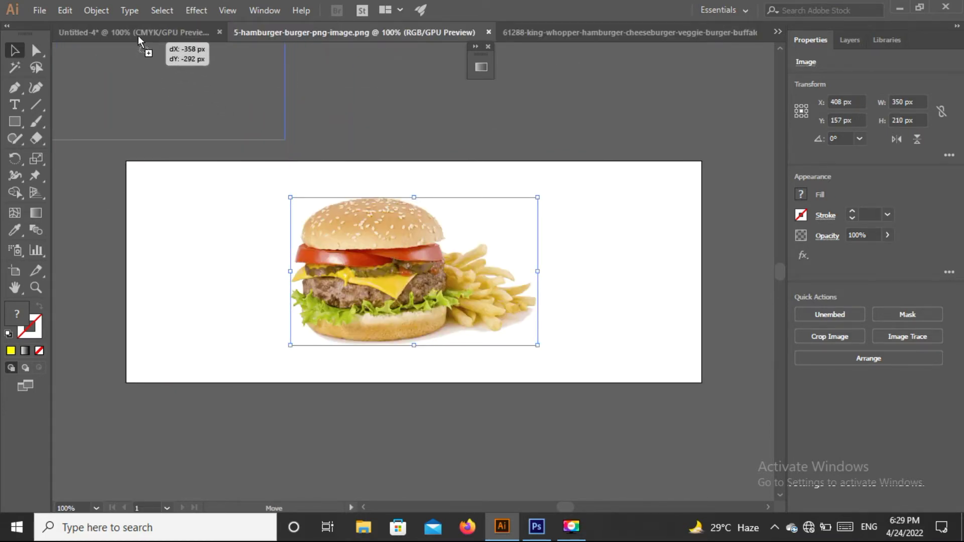
drag(377, 228, 616, 304)
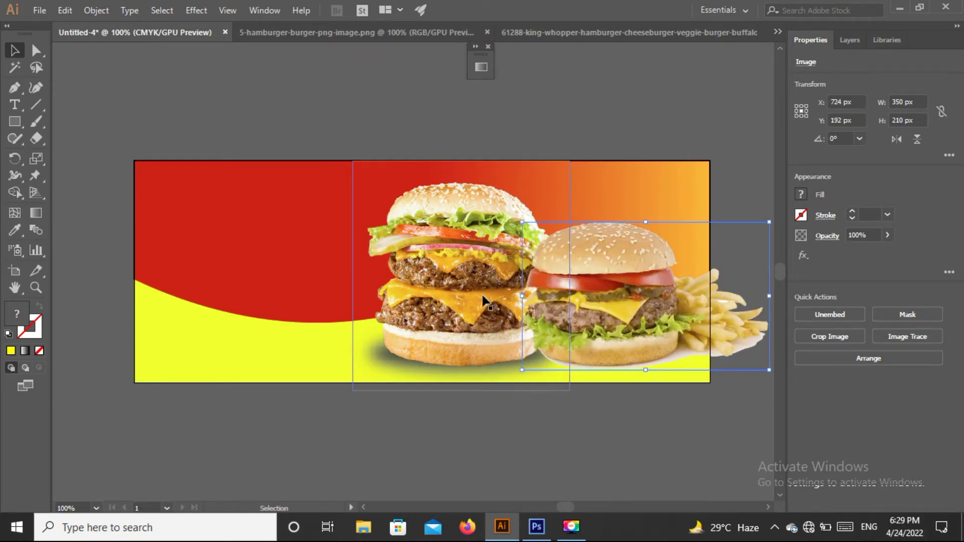
mouse_move(460, 290)
mouse_down()
mouse_move(438, 291)
mouse_move(438, 306)
mouse_up()
drag(600, 297, 571, 300)
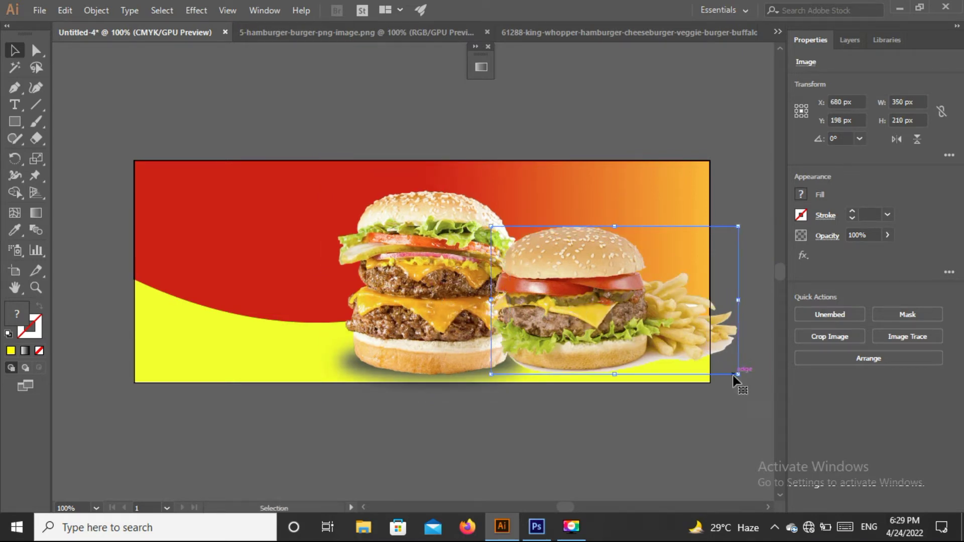
drag(739, 375, 696, 349)
drag(592, 310, 609, 340)
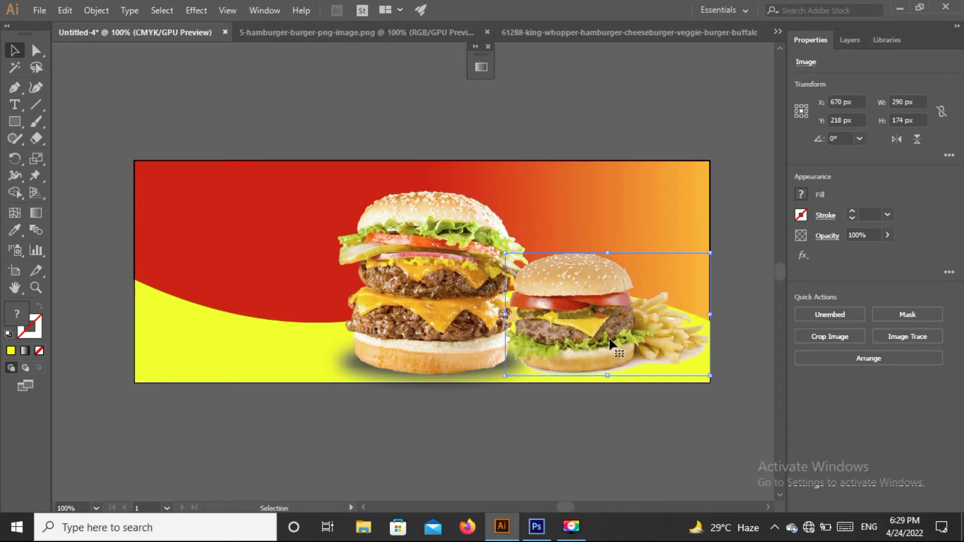
drag(610, 344, 611, 334)
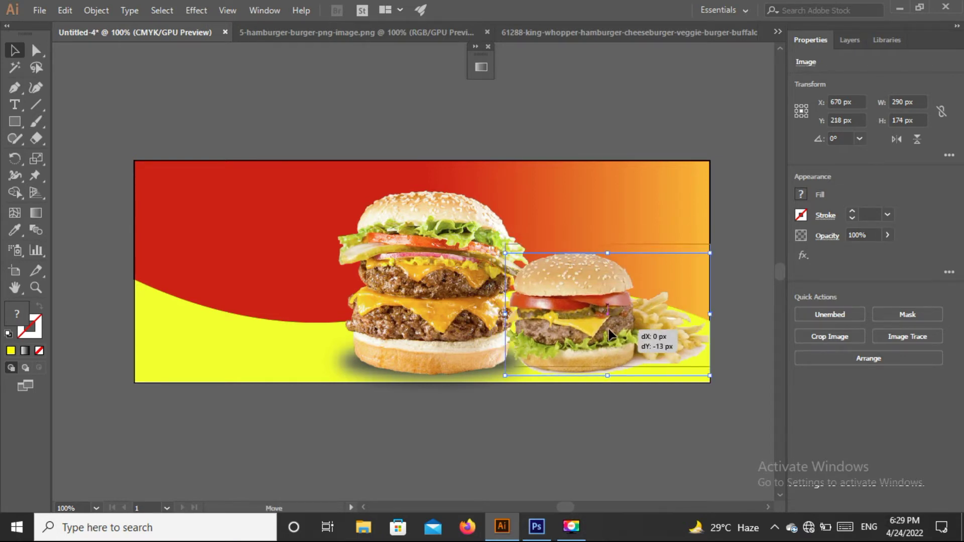
Bring the double cheeseburger to the front, enlarge it slightly and shift it left
click(453, 255)
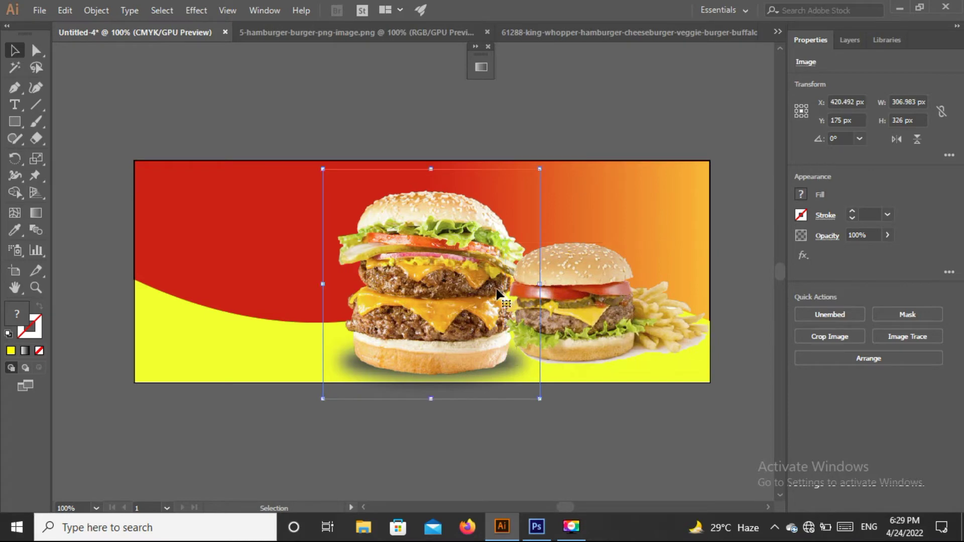
right_click(474, 304)
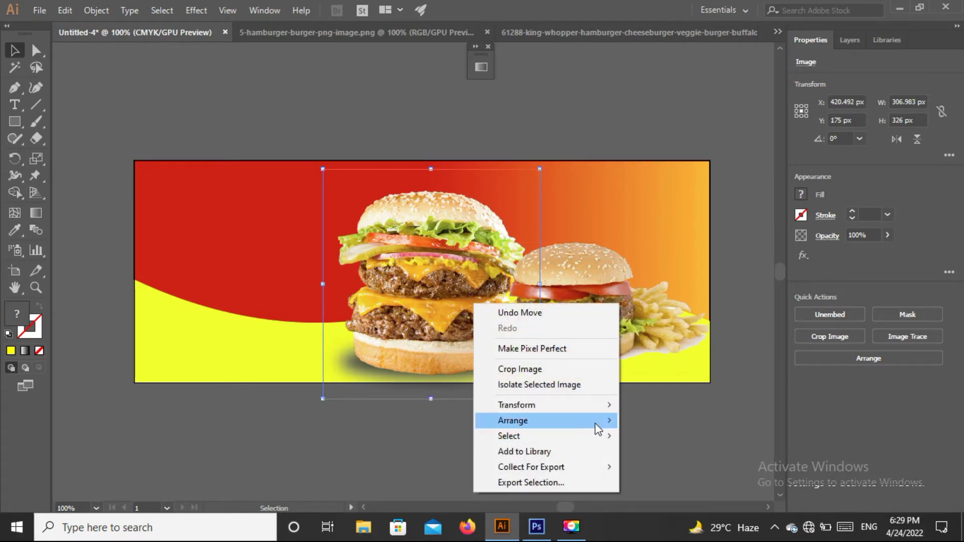
mouse_move(513, 420)
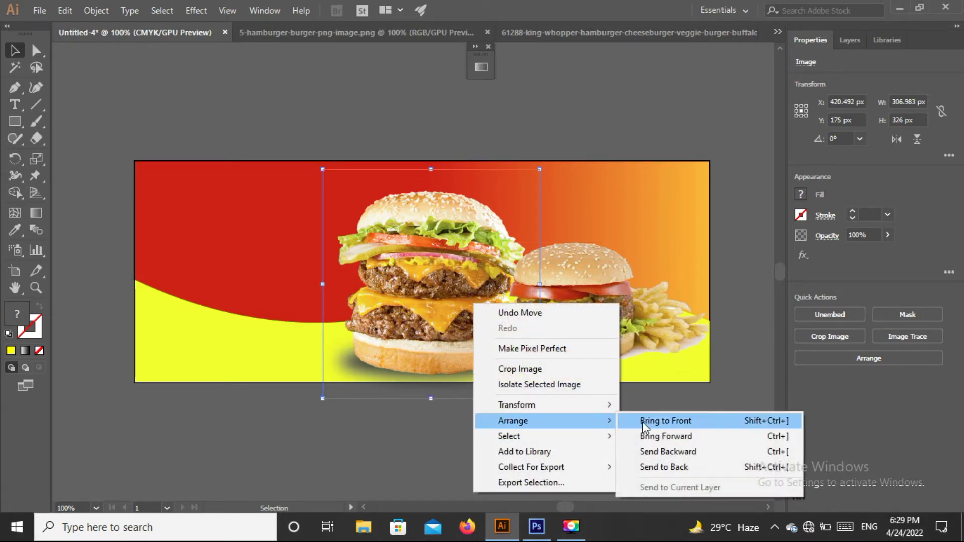
click(643, 421)
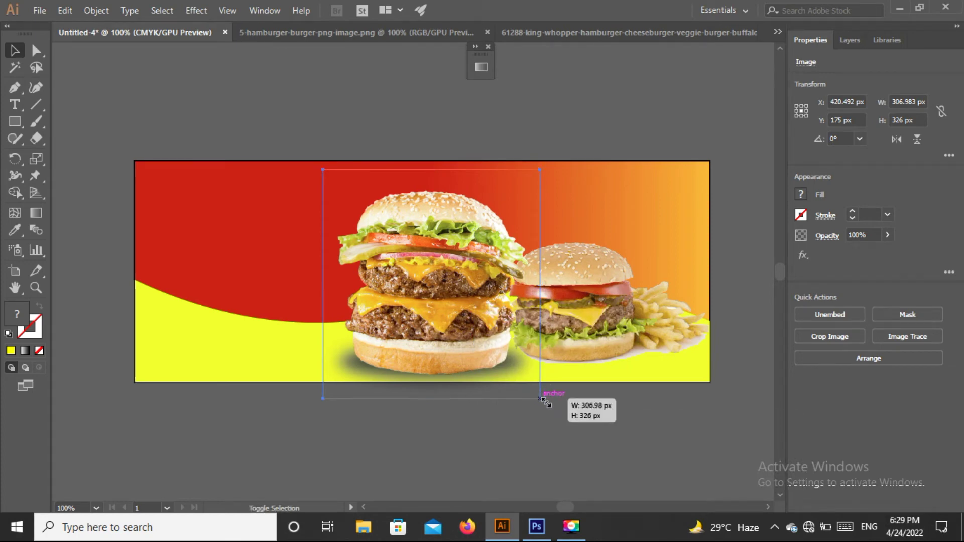
drag(540, 397, 548, 408)
mouse_move(456, 312)
mouse_down()
mouse_move(463, 303)
mouse_move(461, 315)
mouse_up()
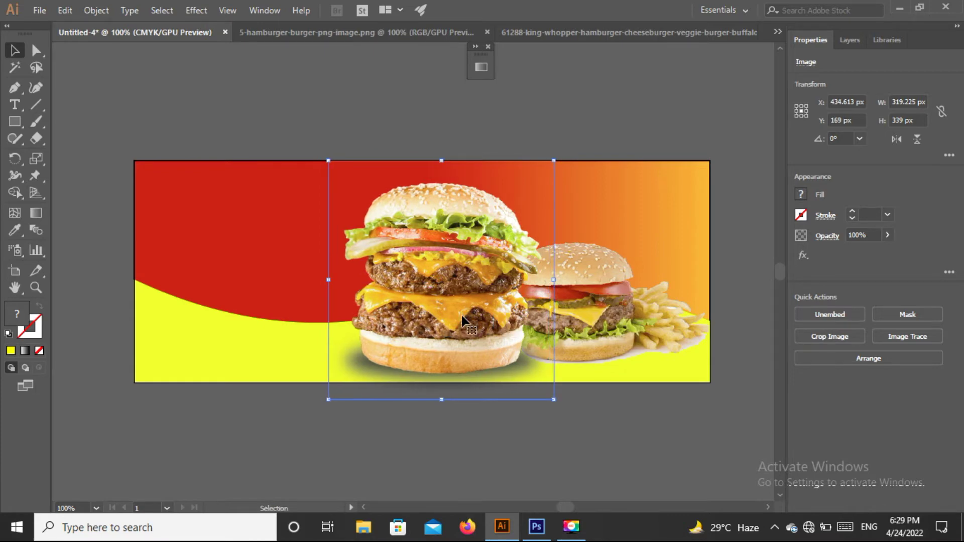
drag(453, 313, 444, 313)
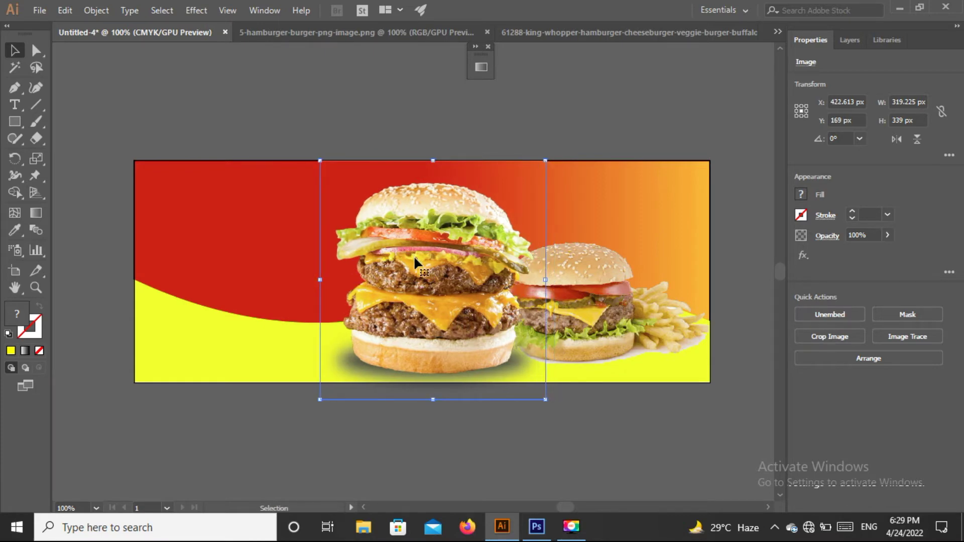
Select and then deselect all artwork on the banner
click(611, 109)
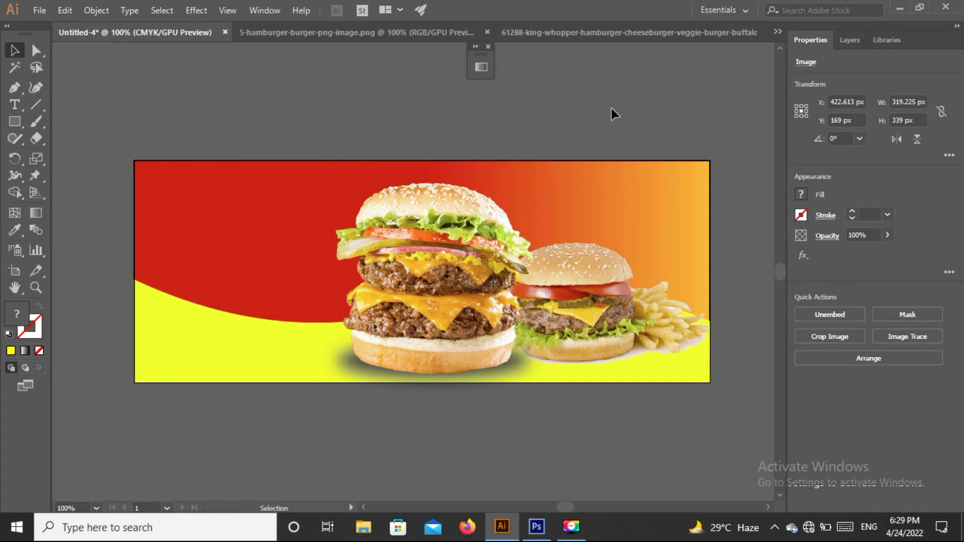
click(279, 198)
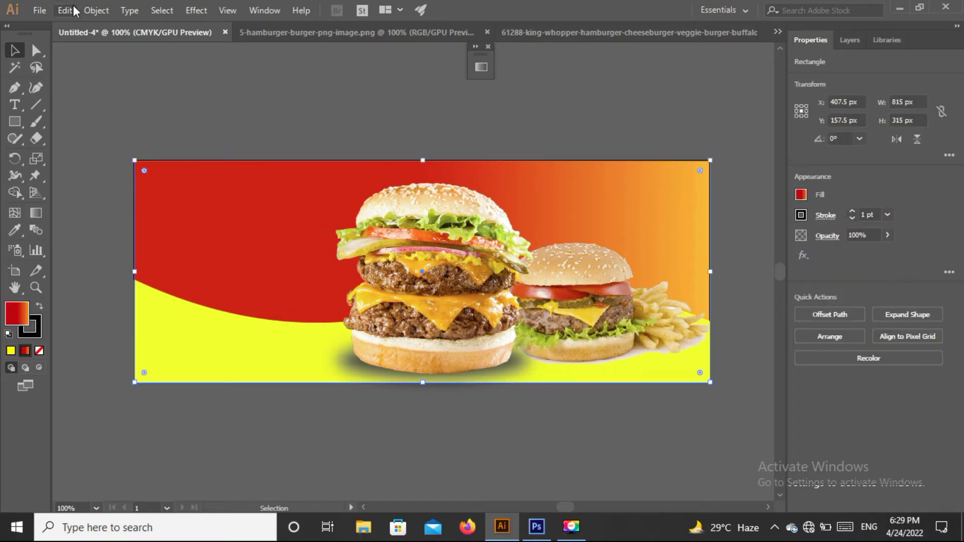
click(129, 107)
key(ctrl+a)
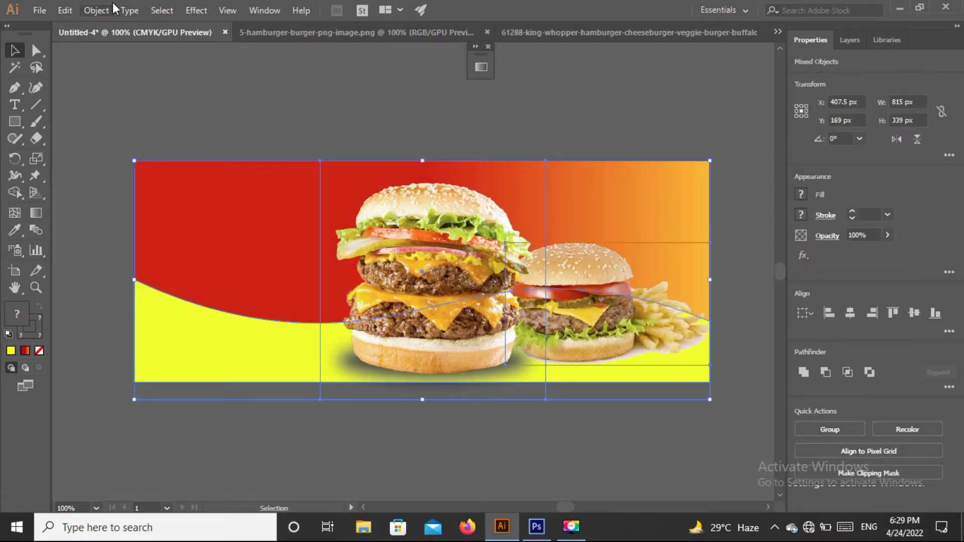
key(ctrl+shift+a)
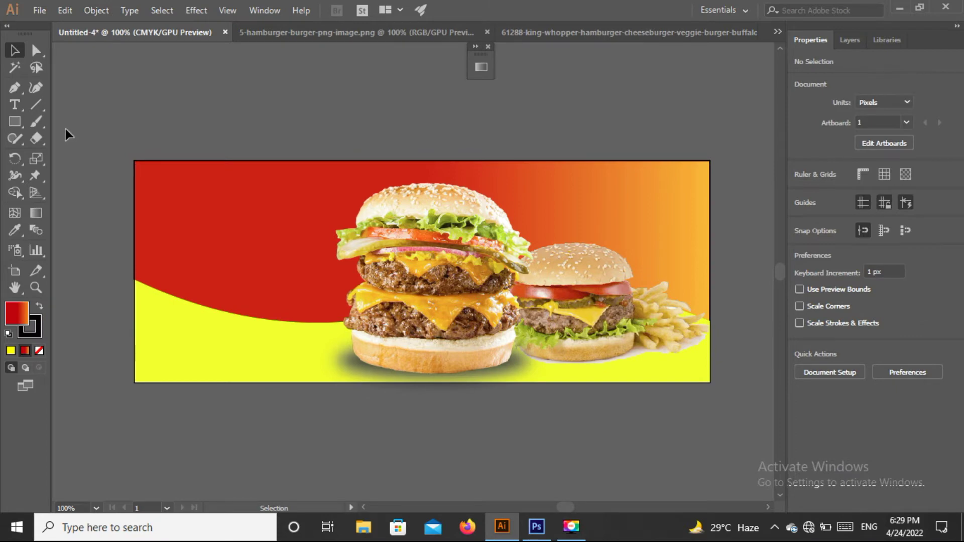
Add the text 'New' on the red area at the banner's left
click(17, 107)
click(221, 227)
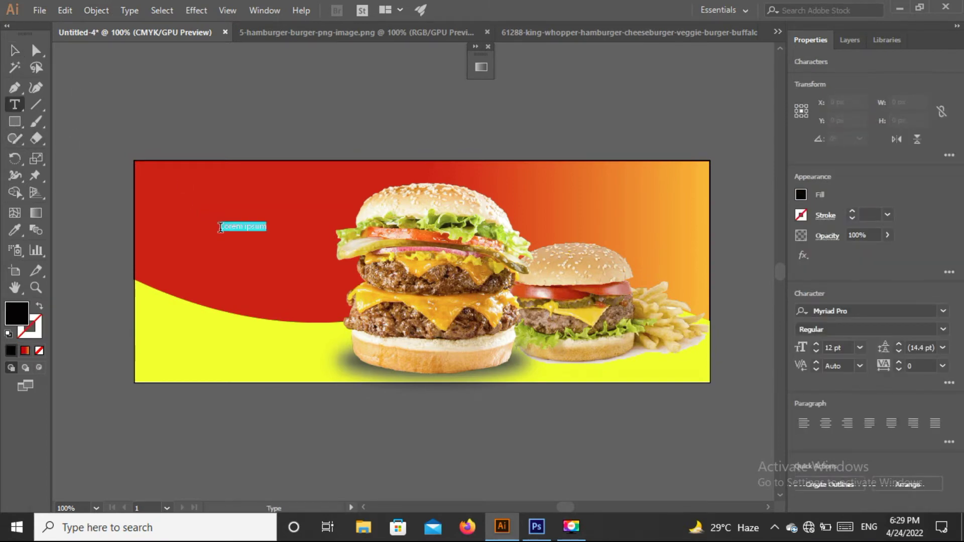
key(BackSpace)
text(s)
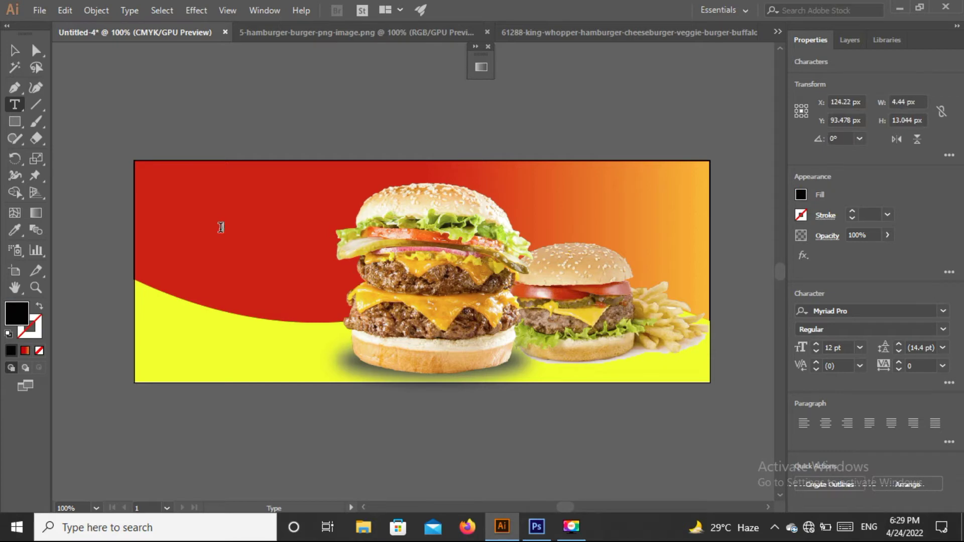
text(up)
text(er)
key(BackSpace)
key(BackSpace)
key(BackSpace)
key(Return)
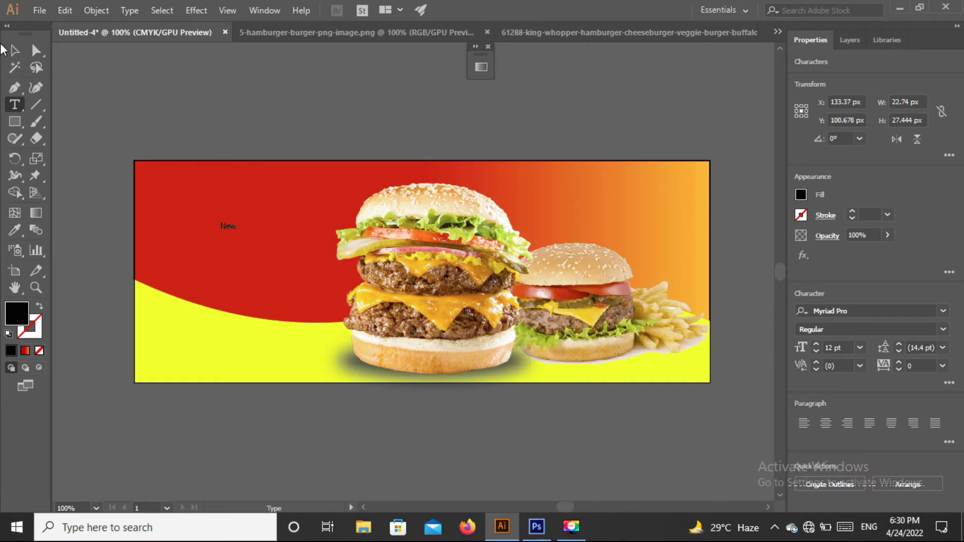
click(15, 51)
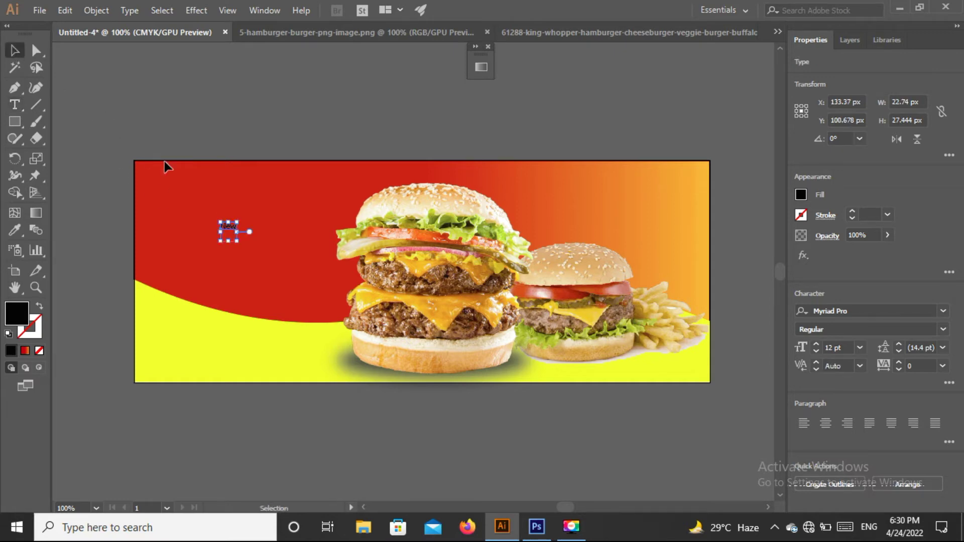
Add the JUICY and BURGER text objects below New
click(15, 105)
click(182, 256)
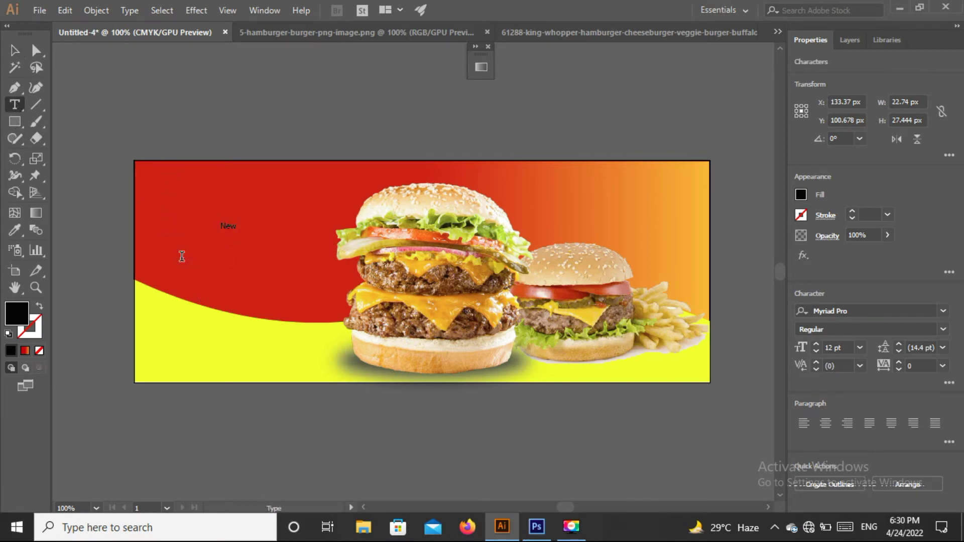
text(ICY)
click(158, 308)
key(BackSpace)
text(BURGER)
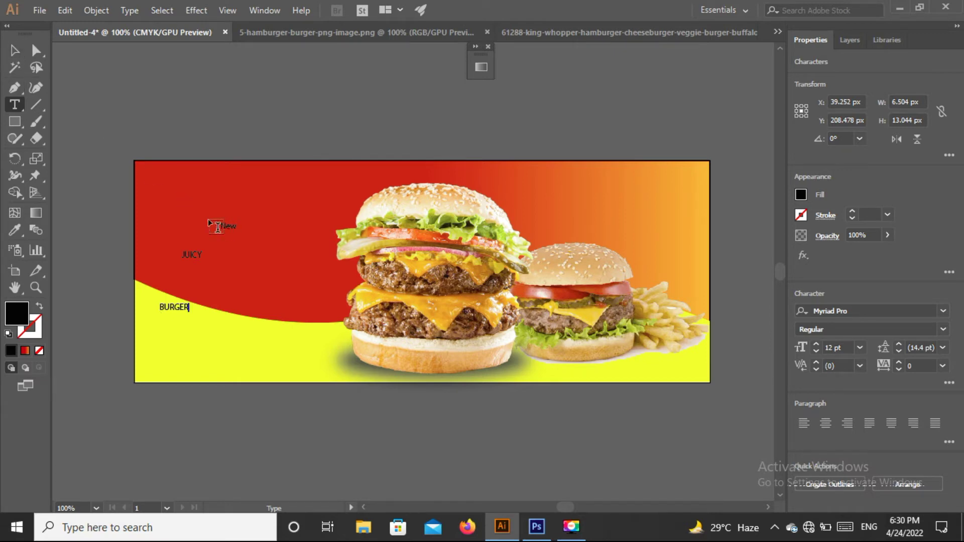
click(14, 52)
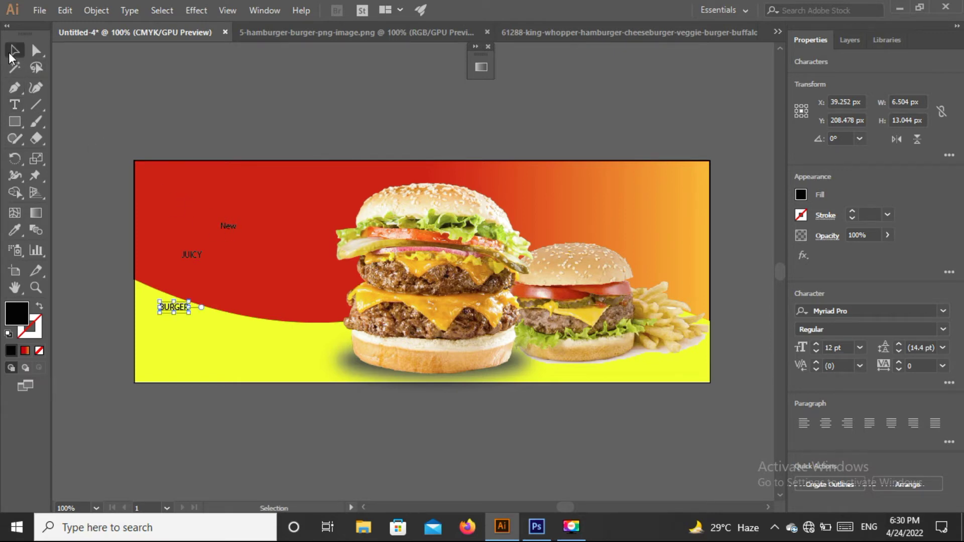
Enlarge the New text slightly to 17.95 pt
click(198, 255)
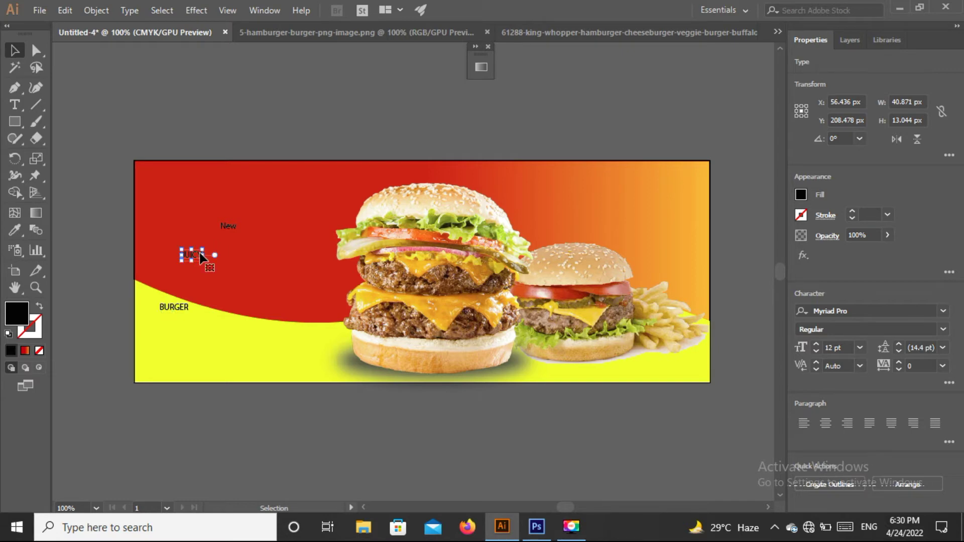
click(227, 226)
mouse_move(233, 230)
mouse_down()
mouse_move(255, 254)
mouse_move(199, 213)
mouse_up()
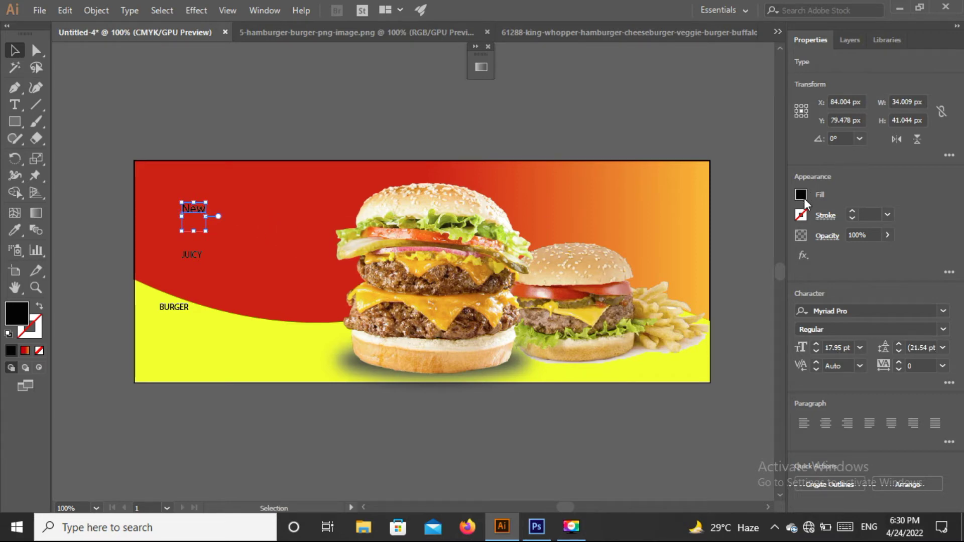
Make the New text white and set its font to Chiller
click(802, 196)
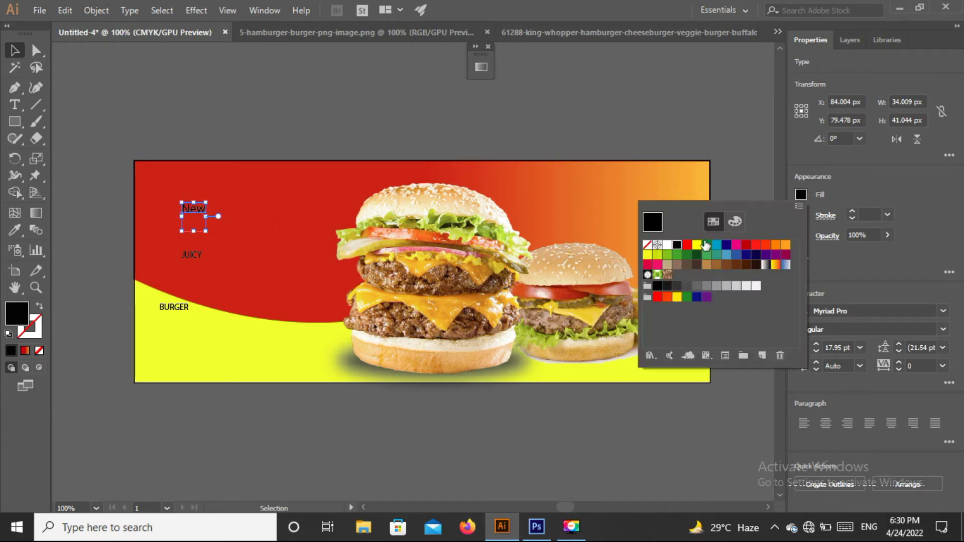
click(667, 245)
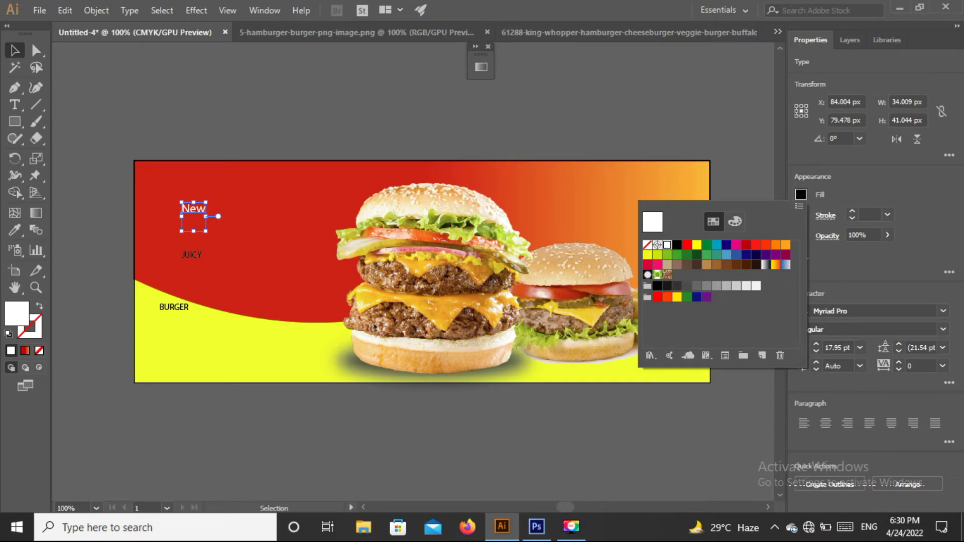
click(944, 315)
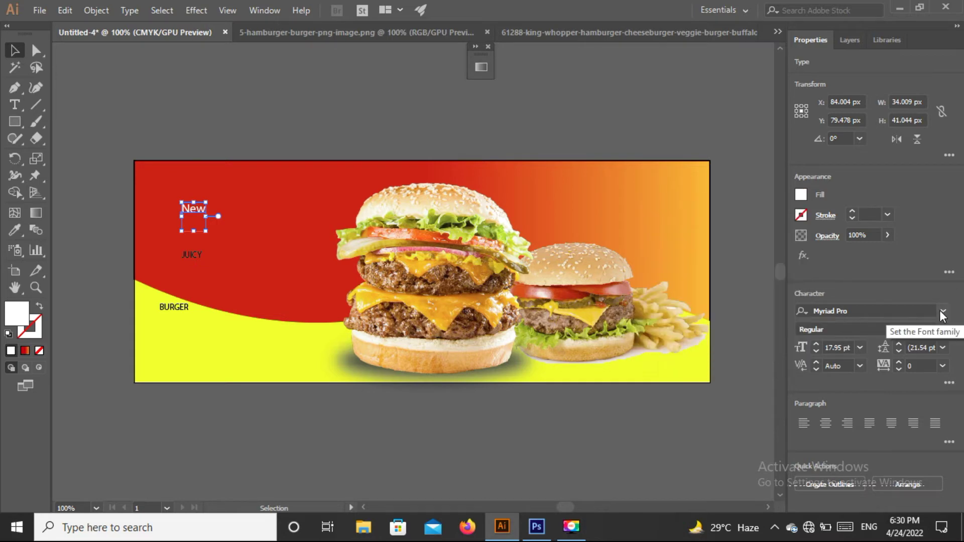
click(944, 312)
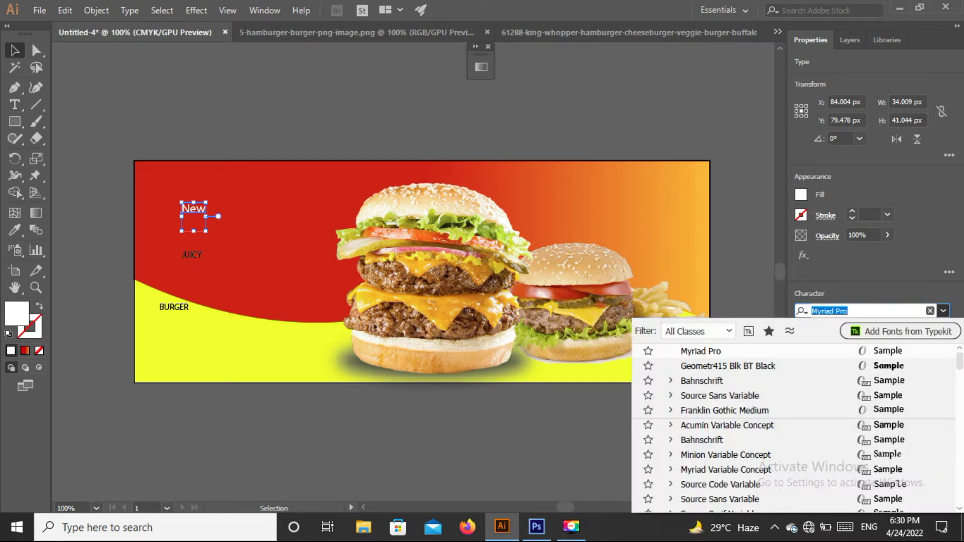
drag(960, 361, 960, 371)
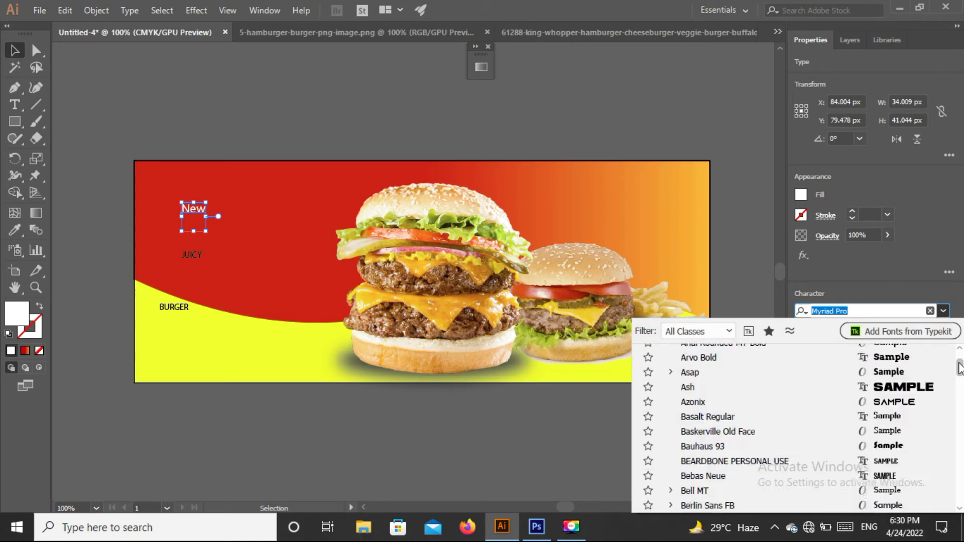
drag(960, 372, 960, 374)
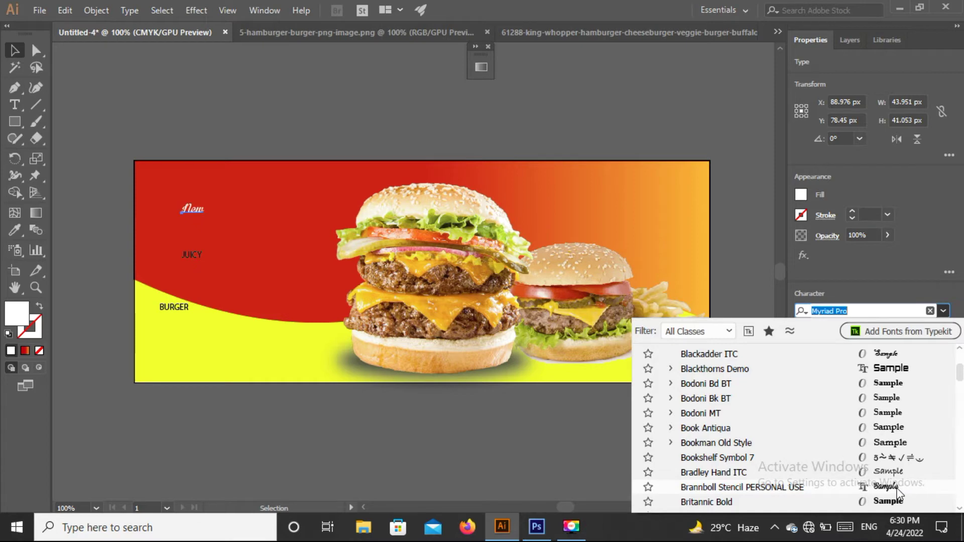
key(Up)
key(Up)
key(Up)
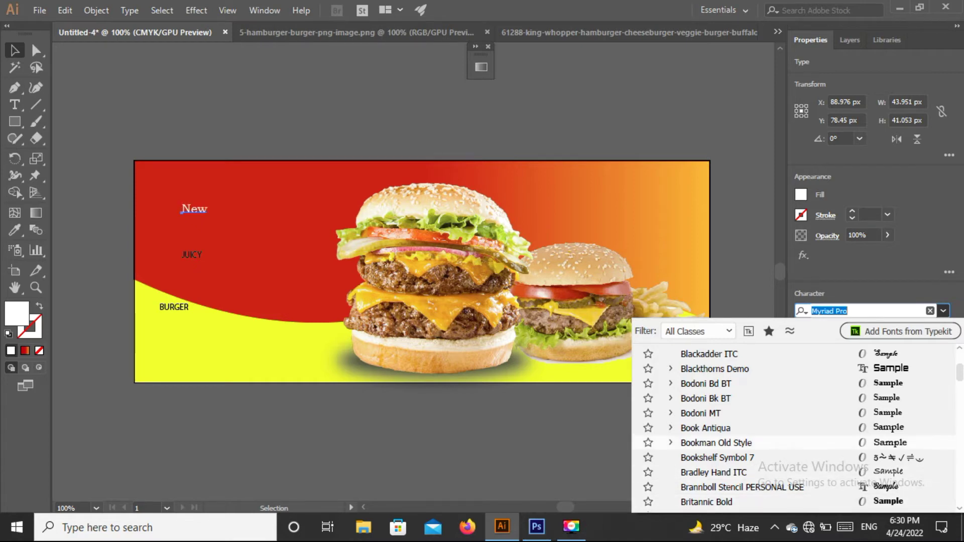
scroll(960, 379, down, 2)
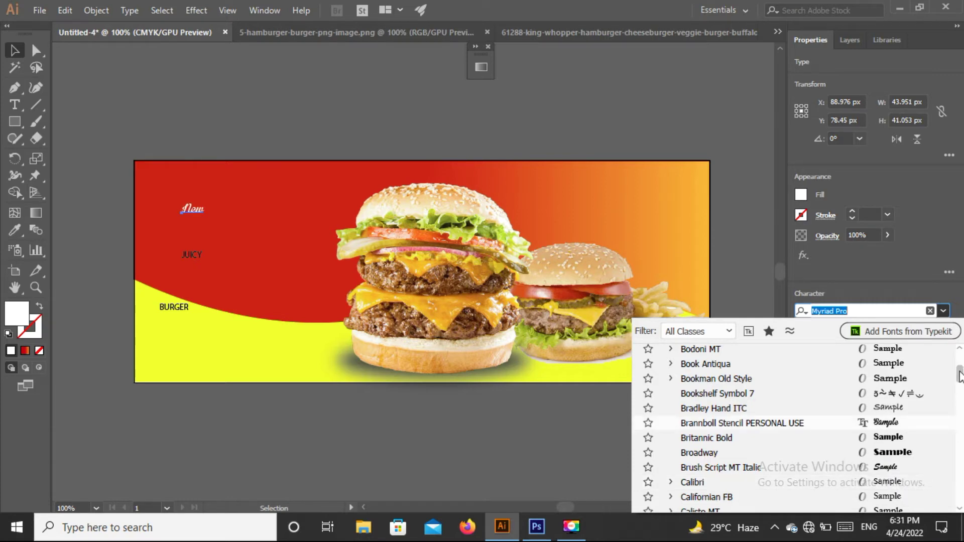
drag(960, 374, 959, 384)
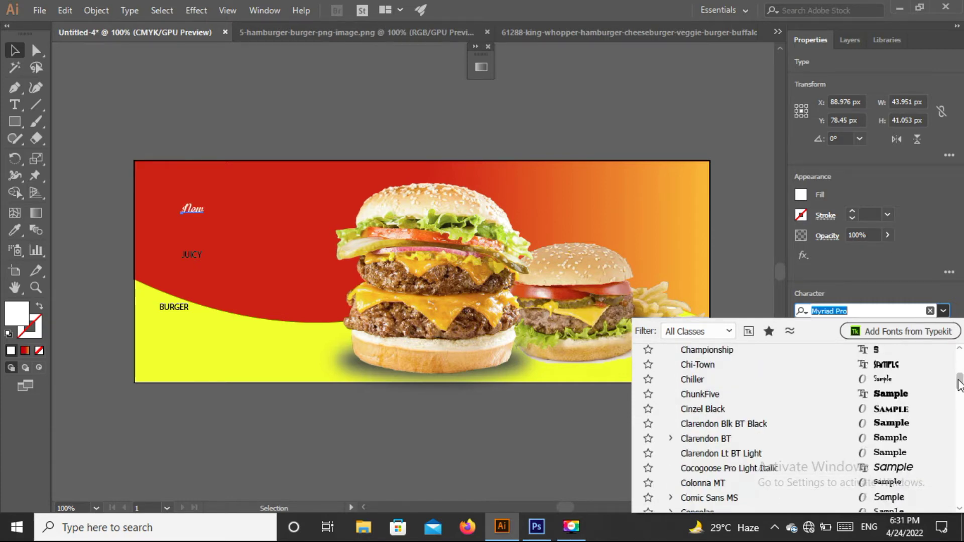
click(886, 380)
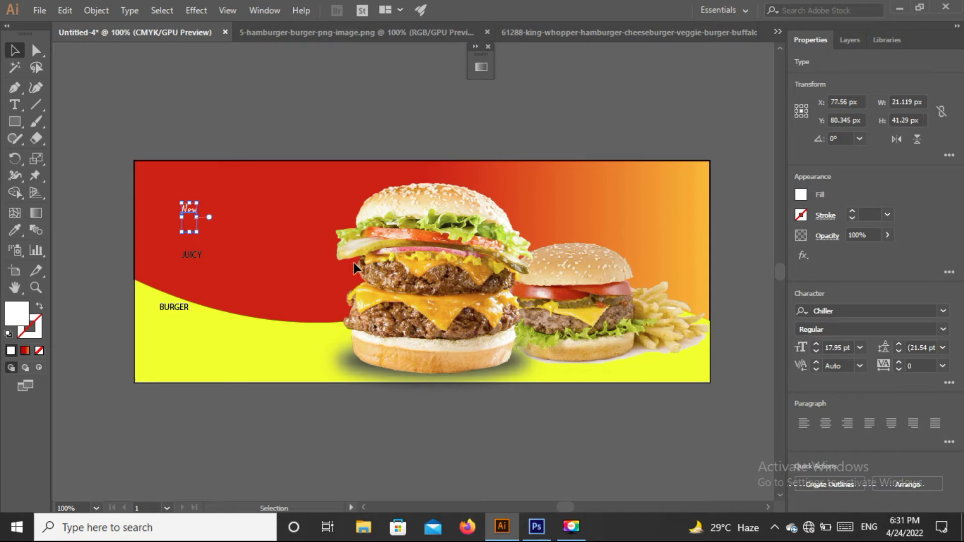
Enlarge New to 63.94 pt at the top left and JUICY to 77.47 pt
drag(197, 233, 411, 323)
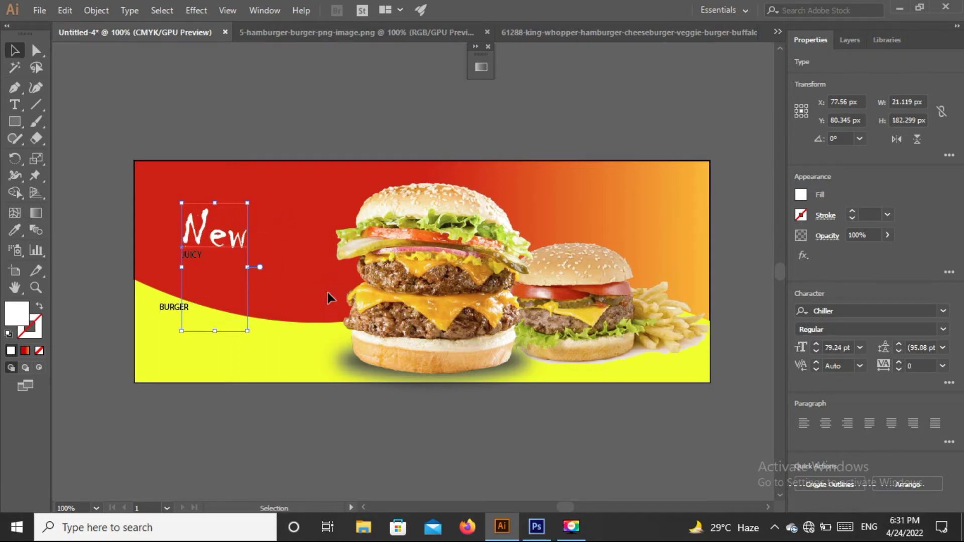
mouse_move(199, 222)
mouse_down()
mouse_move(190, 200)
mouse_move(246, 219)
mouse_up()
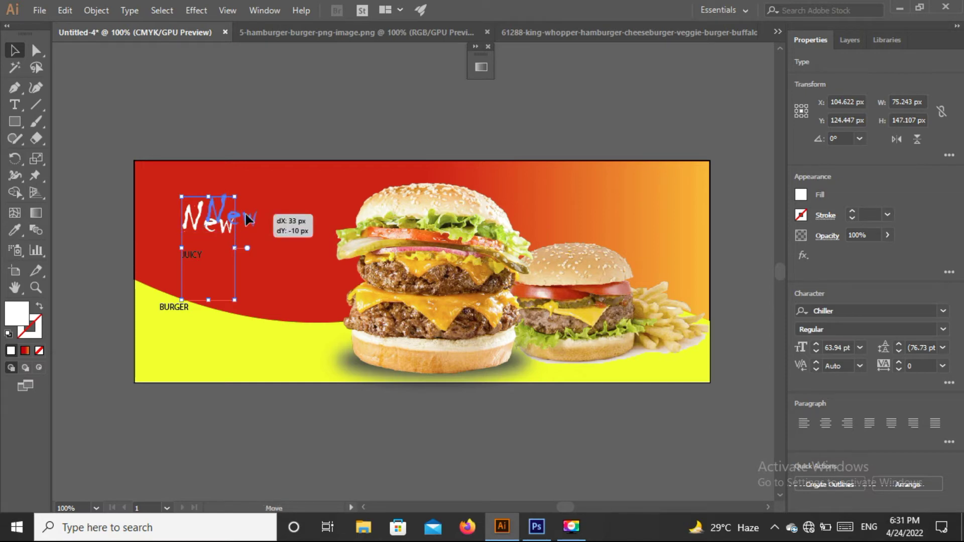
click(197, 258)
mouse_move(196, 257)
mouse_down()
mouse_move(348, 345)
mouse_move(312, 316)
mouse_up()
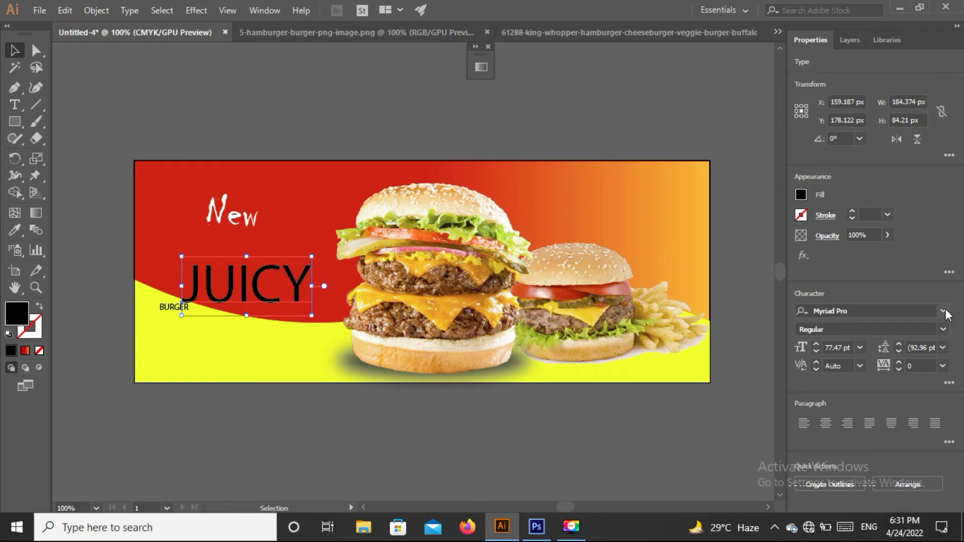
Set the JUICY headline in the distressed Gimme Danger font
click(944, 312)
drag(960, 360, 960, 403)
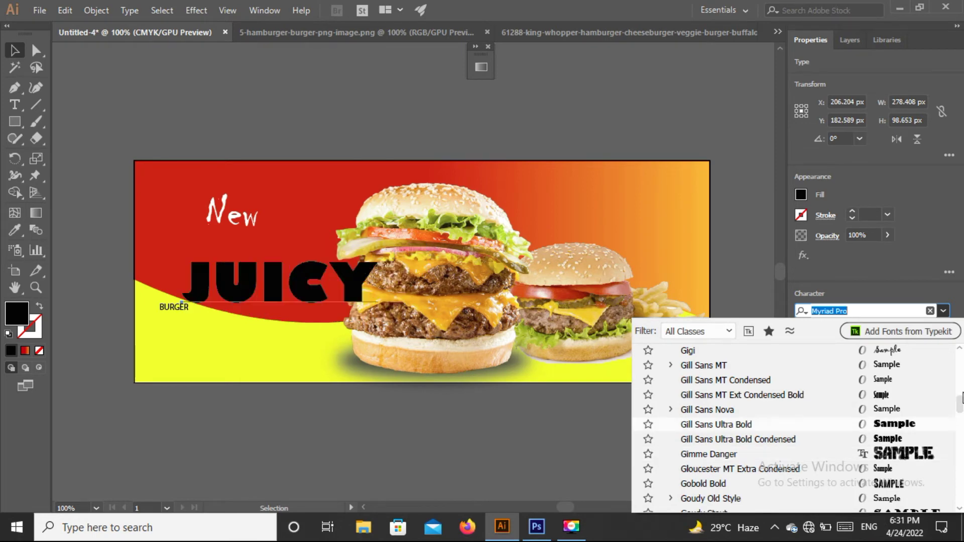
drag(960, 409, 962, 450)
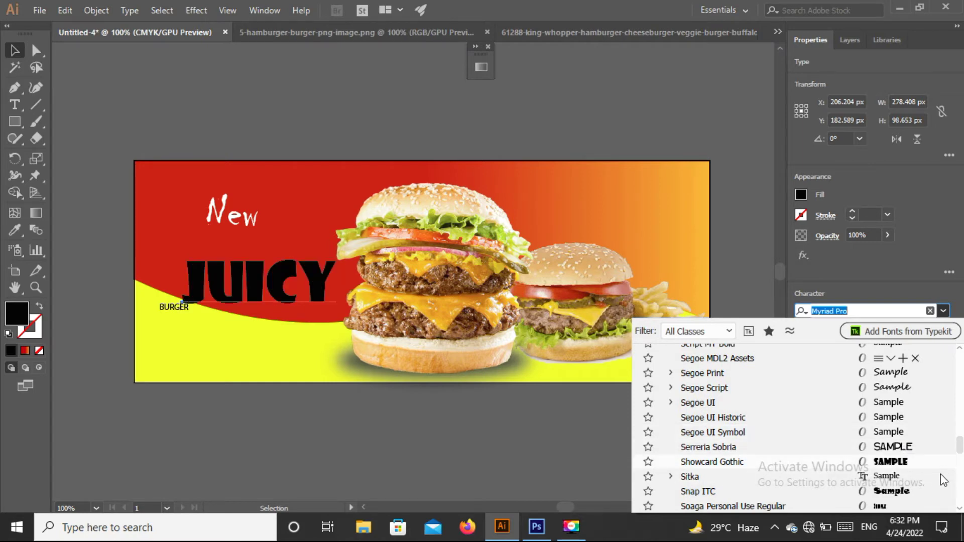
drag(960, 448, 960, 457)
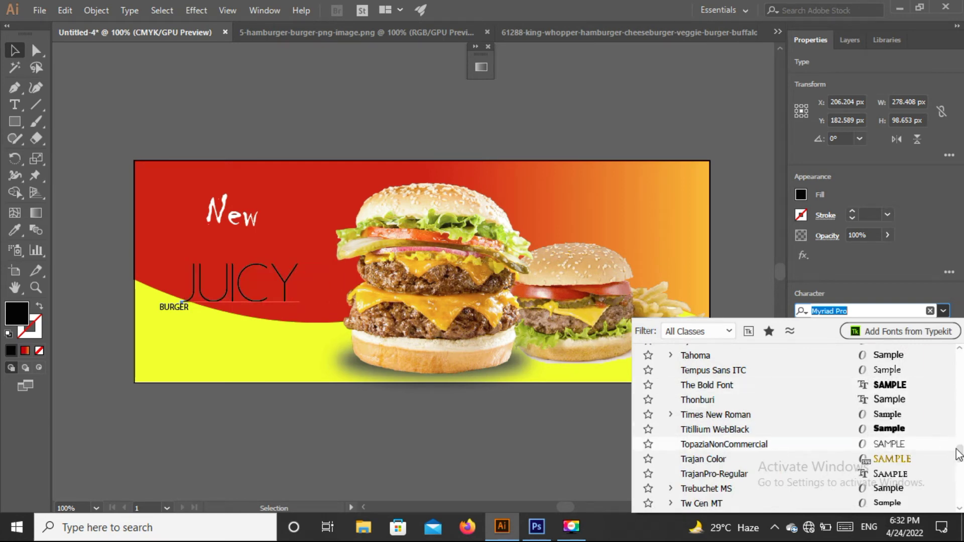
mouse_move(960, 458)
mouse_down()
mouse_move(960, 466)
mouse_move(946, 413)
mouse_up()
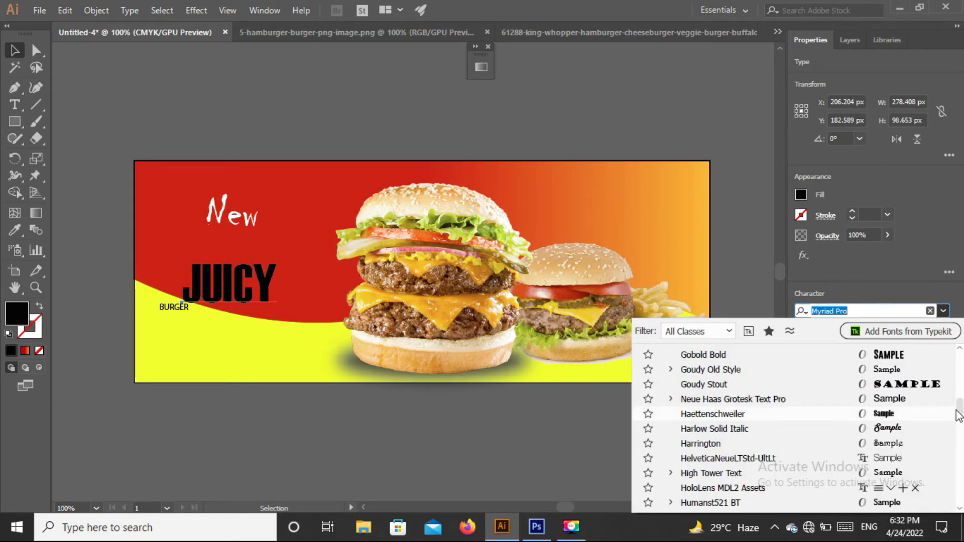
drag(960, 412, 959, 407)
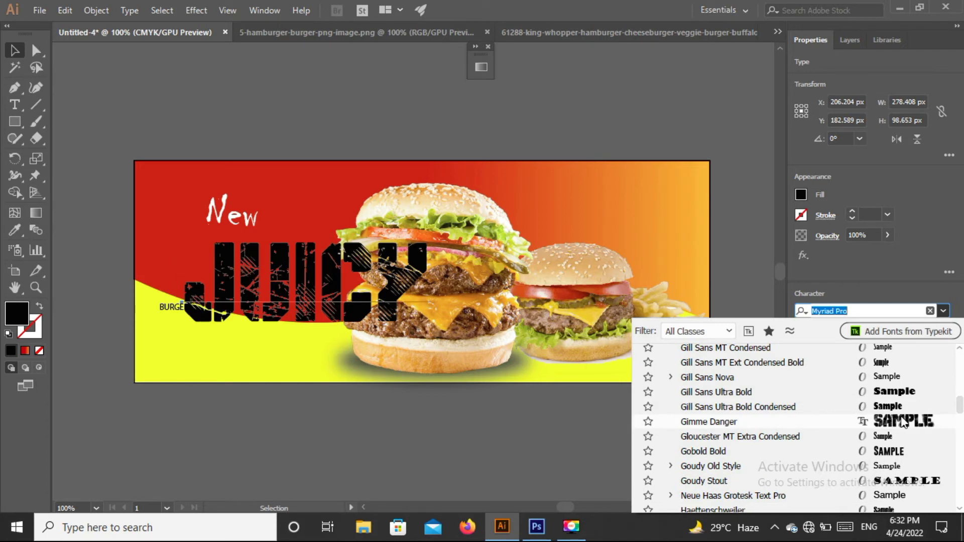
click(901, 421)
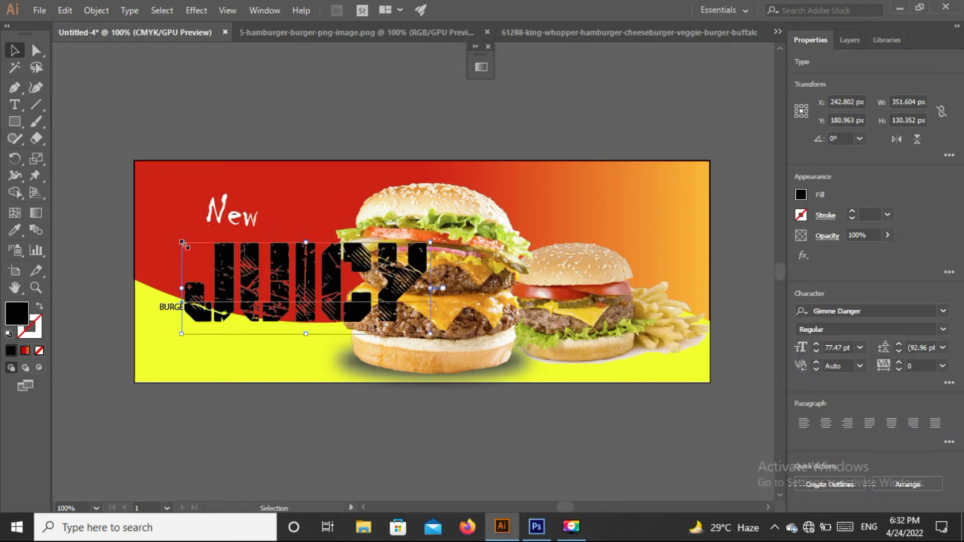
Shrink JUICY to about 230 px wide and place it just below New
drag(183, 243, 253, 269)
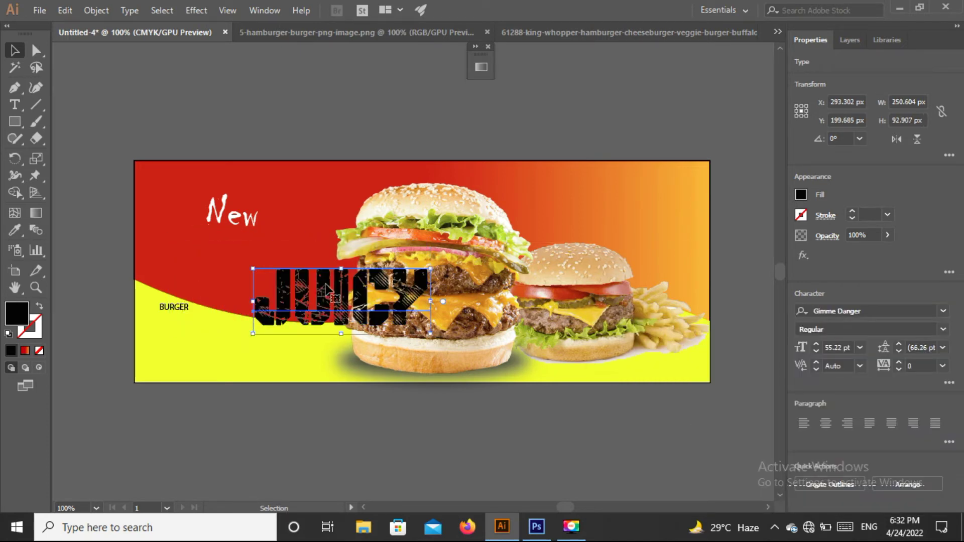
drag(295, 270, 222, 242)
mouse_move(330, 296)
mouse_down()
mouse_move(275, 275)
mouse_move(270, 260)
mouse_up()
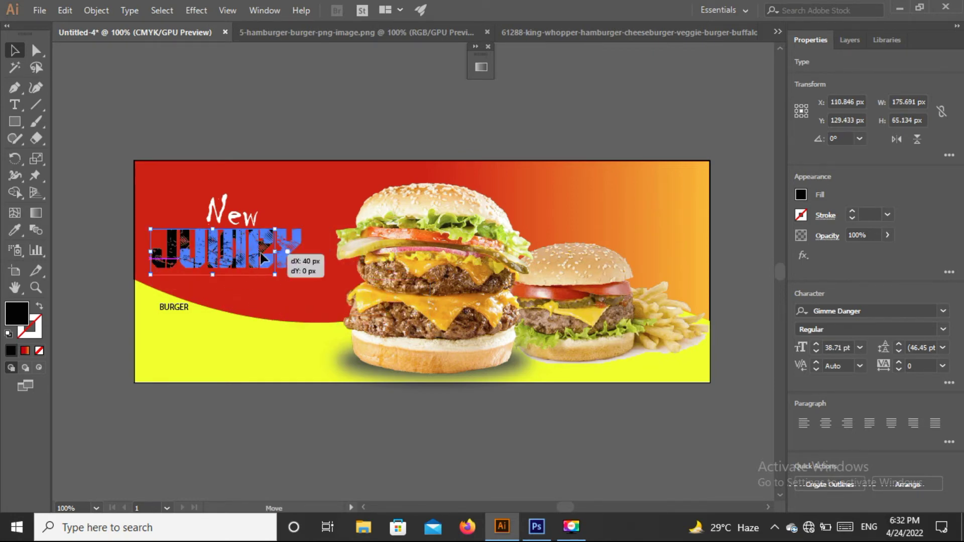
drag(318, 276, 356, 291)
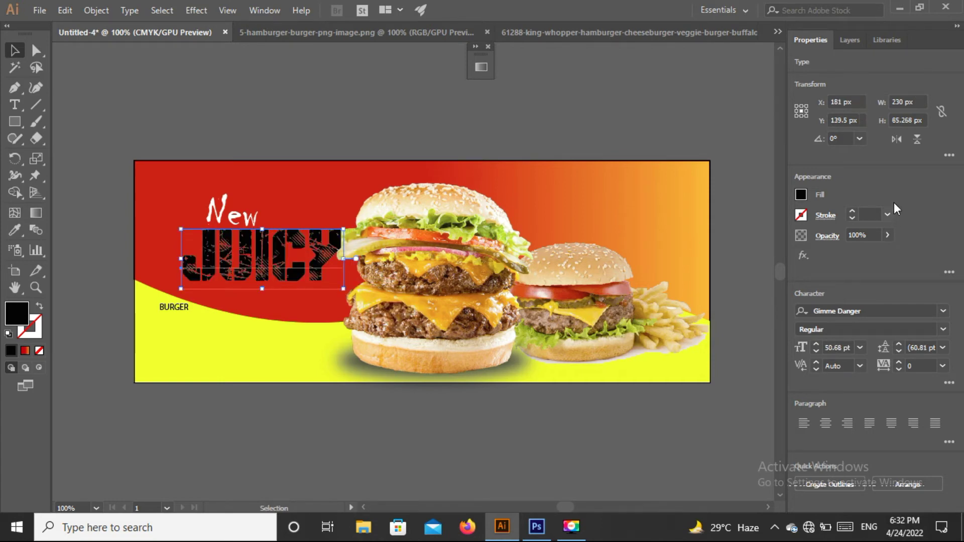
click(800, 195)
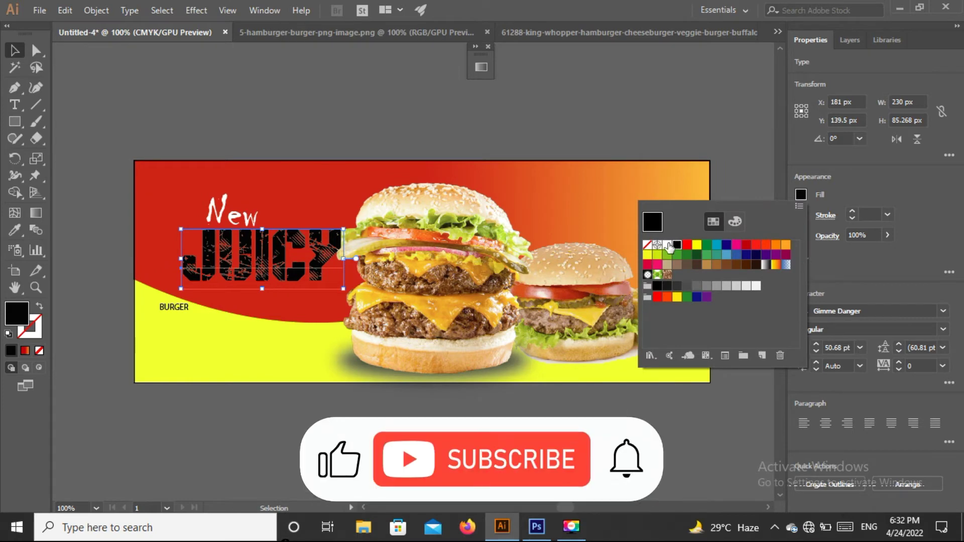
Fill JUICY white and move New up to sit just above it
click(669, 245)
click(278, 98)
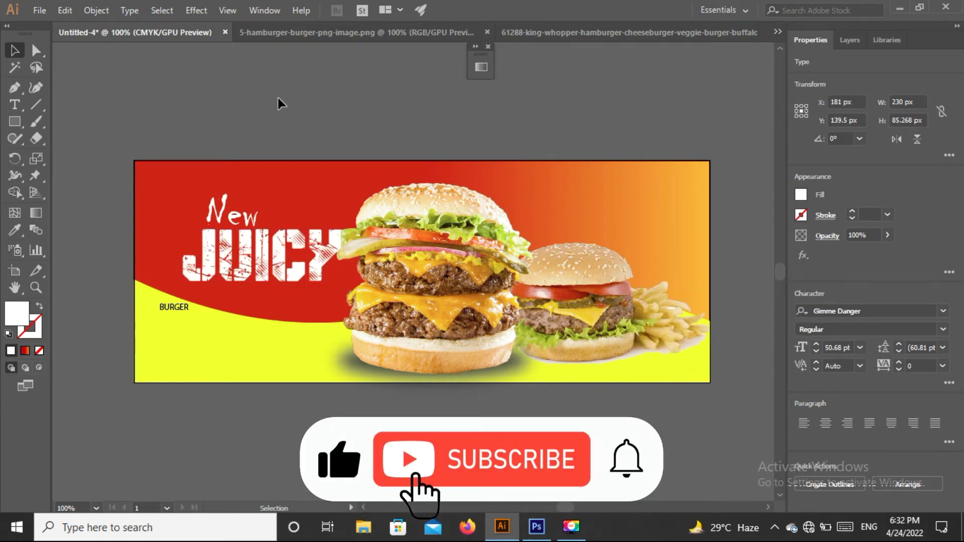
click(191, 201)
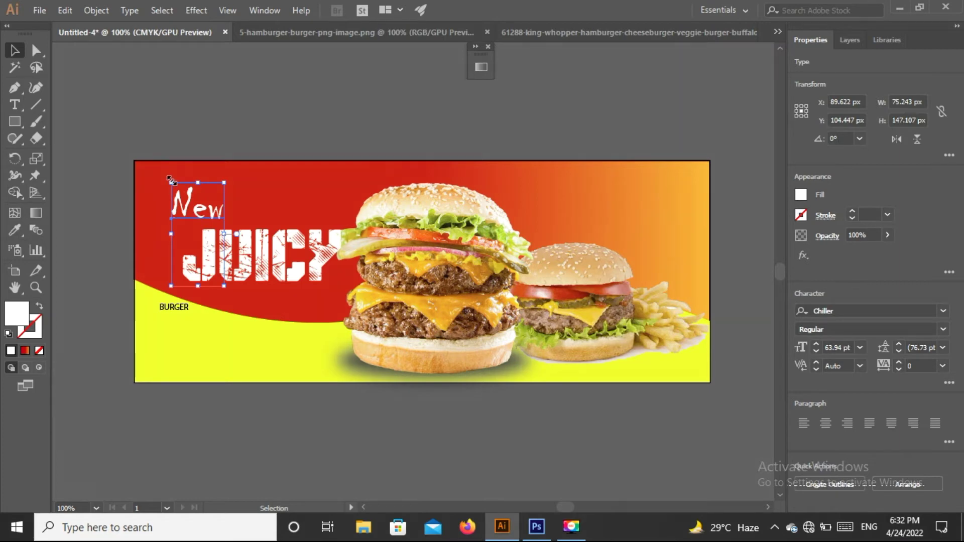
mouse_move(171, 182)
mouse_down()
mouse_move(187, 215)
mouse_move(183, 207)
mouse_up()
drag(235, 240, 225, 230)
drag(182, 202, 180, 199)
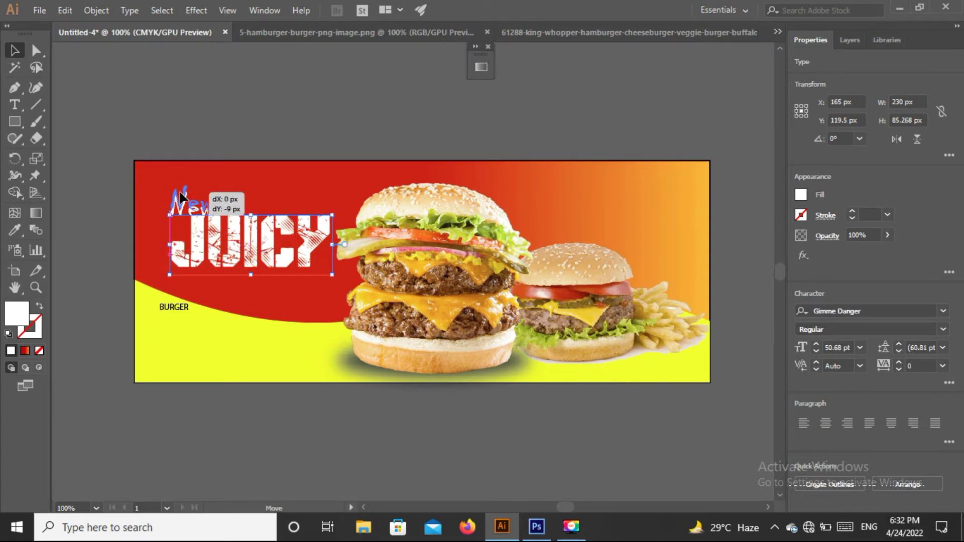
drag(180, 198, 175, 194)
Enlarge JUICY to 58.61 pt, shift it left, and tilt it about 2.91°
click(299, 249)
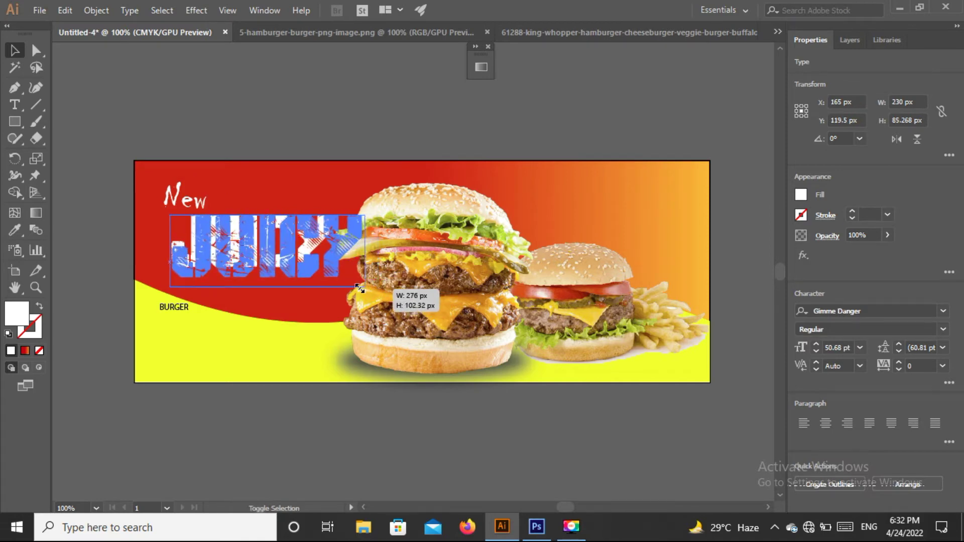
drag(331, 273, 356, 283)
drag(240, 255, 221, 255)
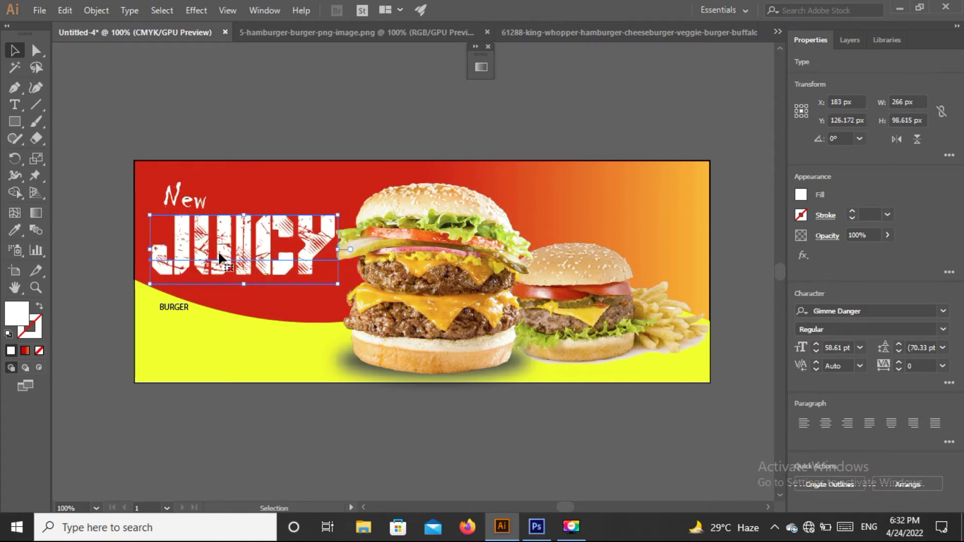
click(944, 330)
drag(341, 207, 345, 203)
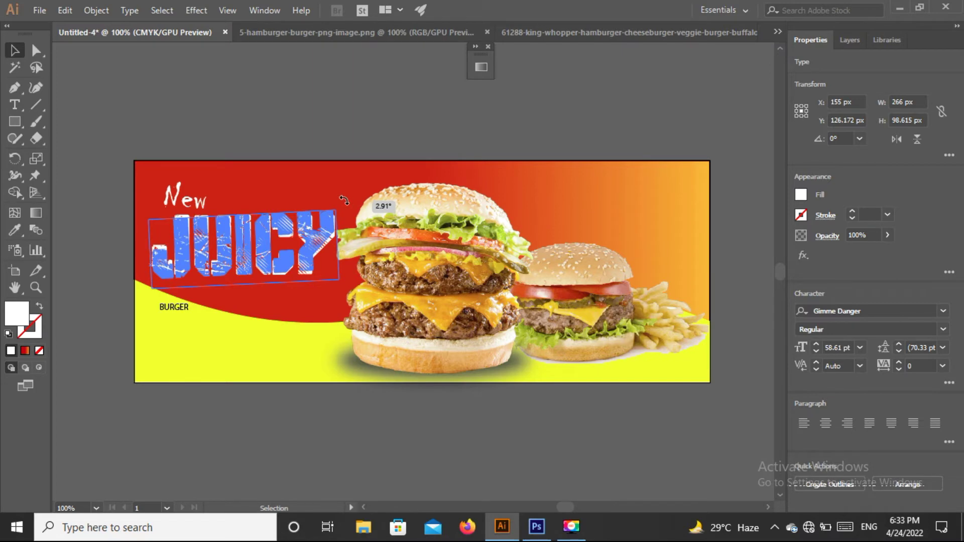
drag(345, 203, 343, 200)
click(281, 121)
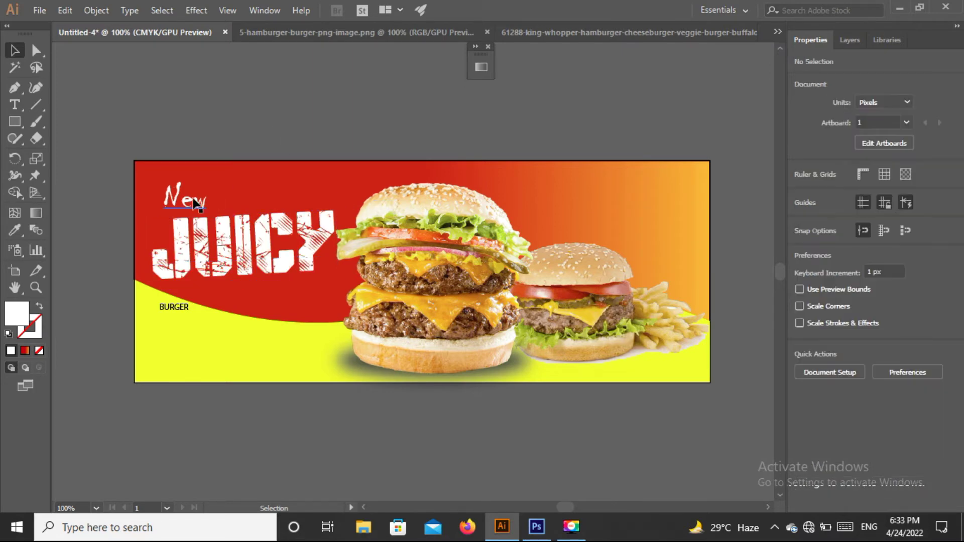
Enlarge New to 55.2 pt above JUICY and bring JUICY in front of the burger
drag(189, 203, 173, 206)
click(221, 224)
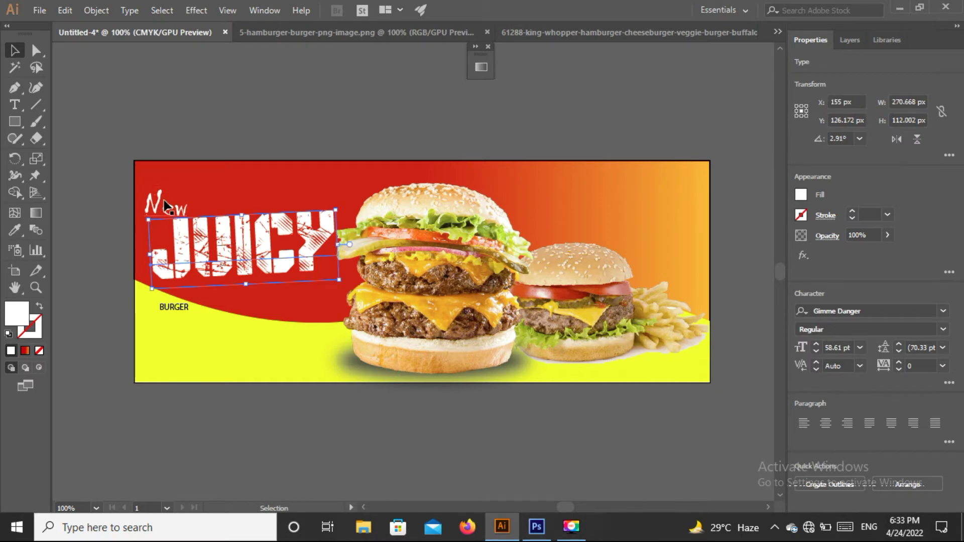
drag(163, 202, 167, 208)
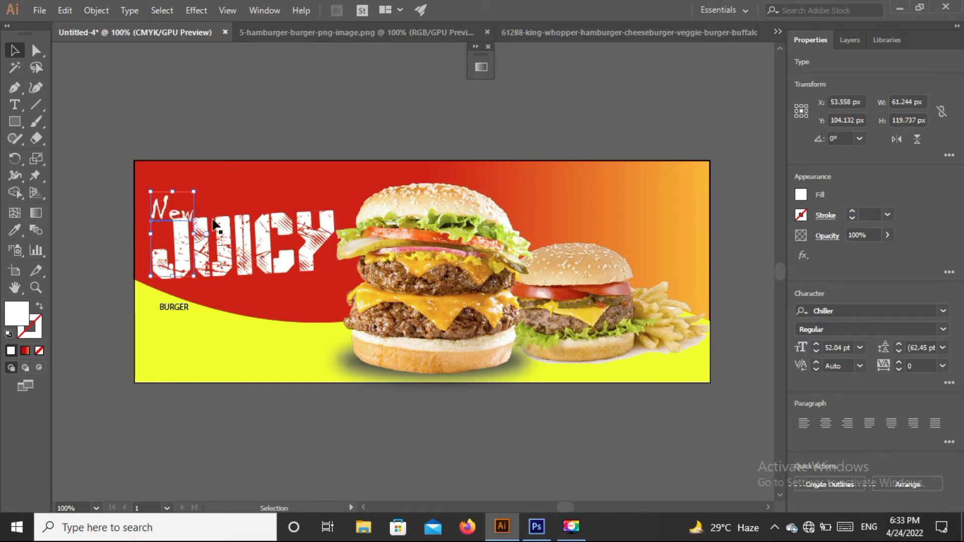
drag(151, 192, 148, 187)
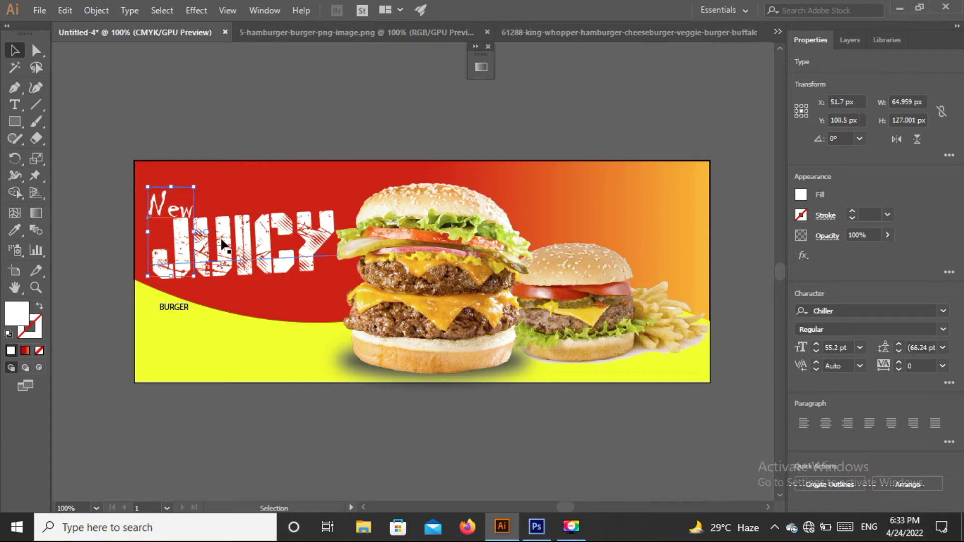
right_click(234, 250)
mouse_move(339, 441)
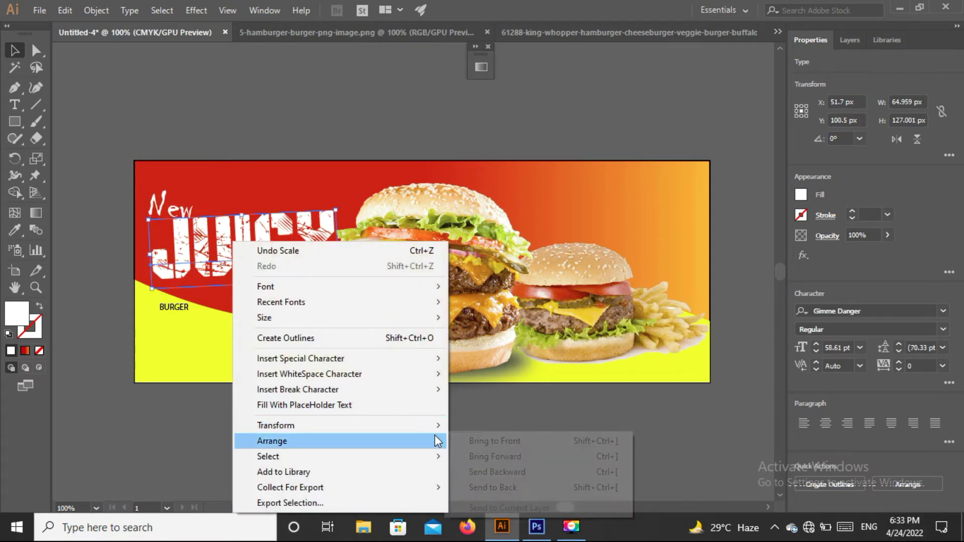
click(481, 440)
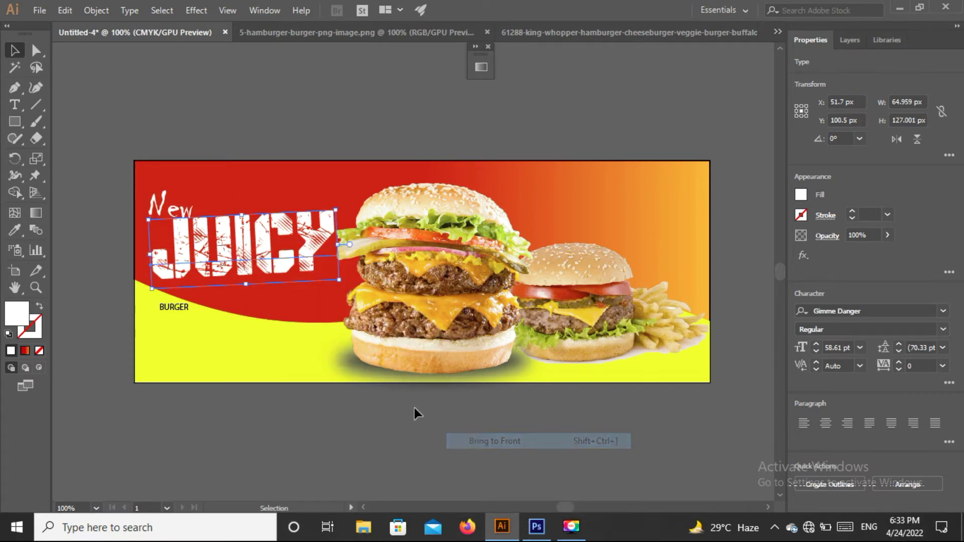
click(184, 308)
Enlarge BURGER to 47.27 pt in white Brush Script MT Italic beneath JUICY
mouse_move(189, 311)
mouse_down()
mouse_move(293, 375)
mouse_move(267, 307)
mouse_move(294, 301)
mouse_up()
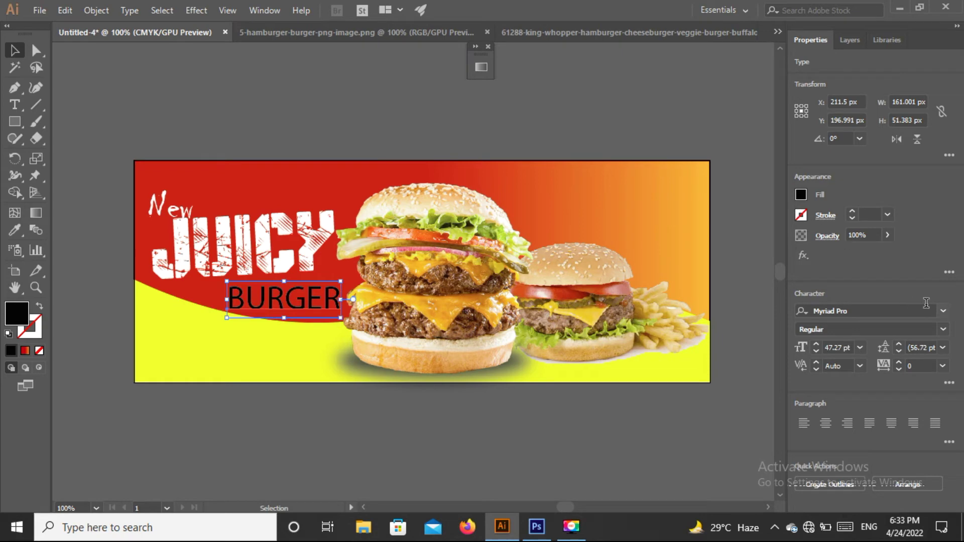
click(944, 312)
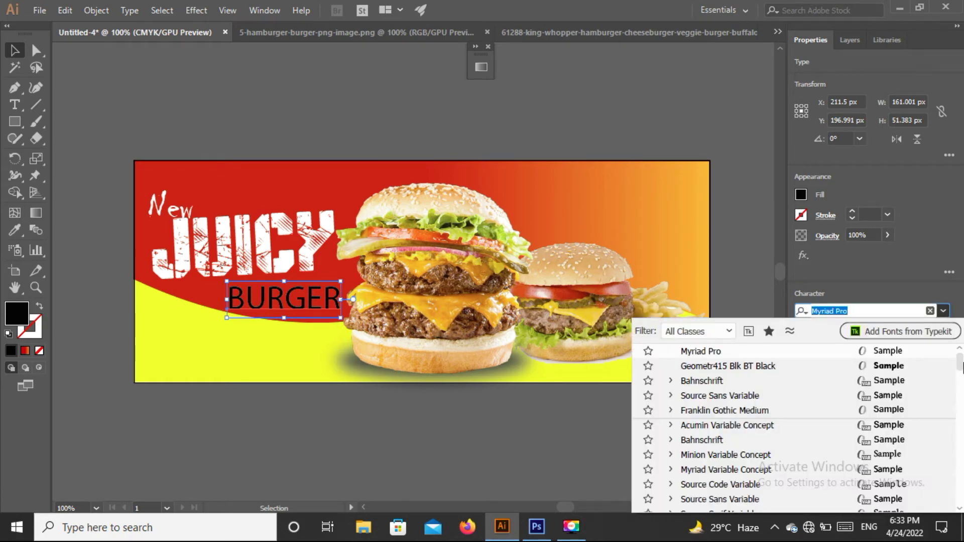
drag(960, 369, 959, 378)
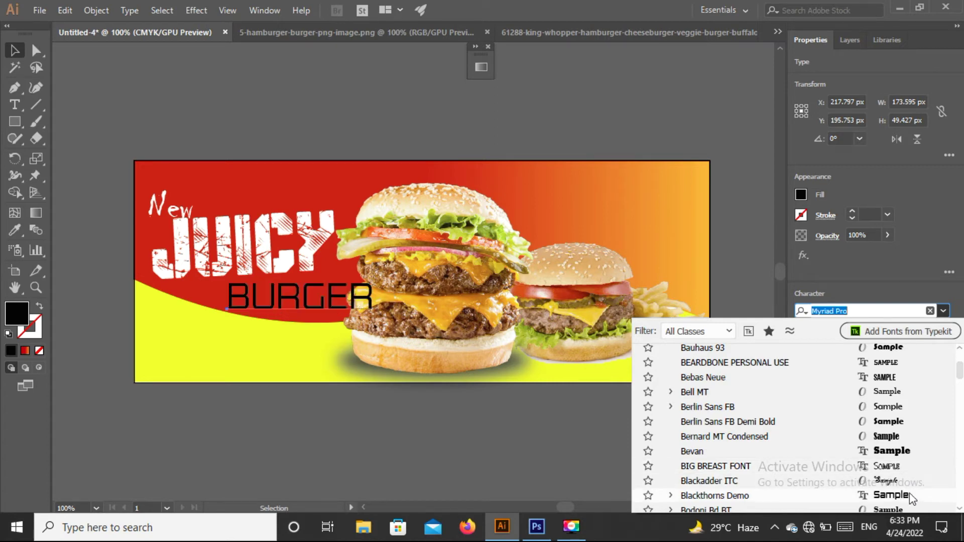
drag(960, 373, 960, 380)
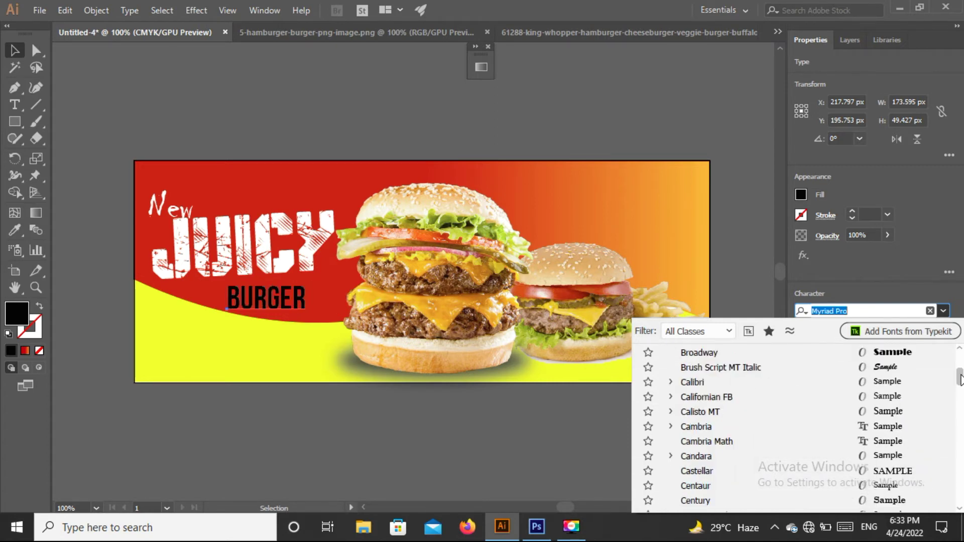
click(911, 366)
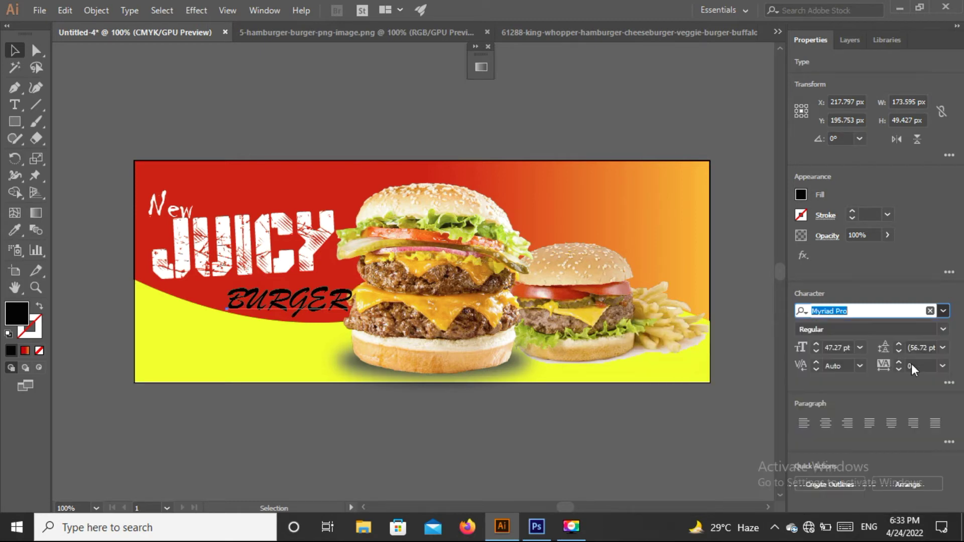
click(801, 194)
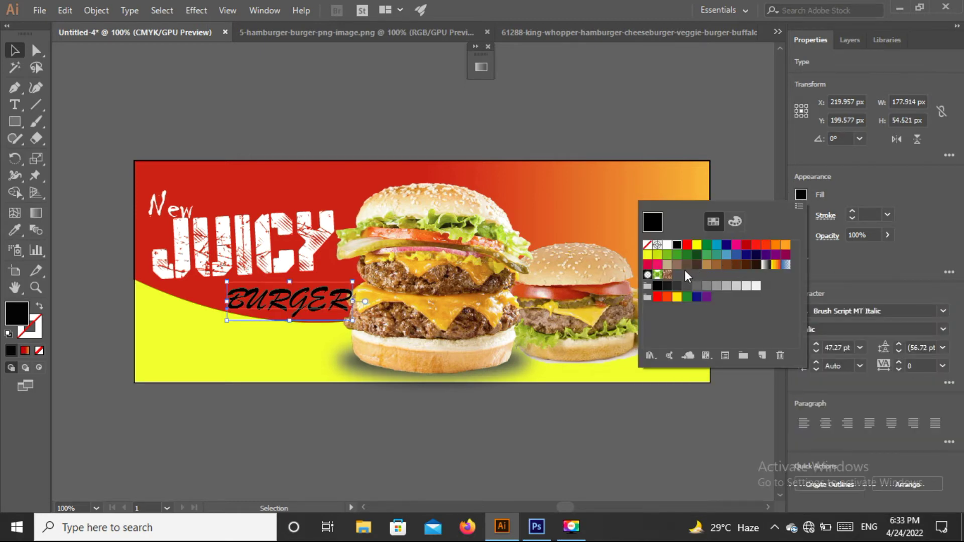
click(667, 246)
click(321, 105)
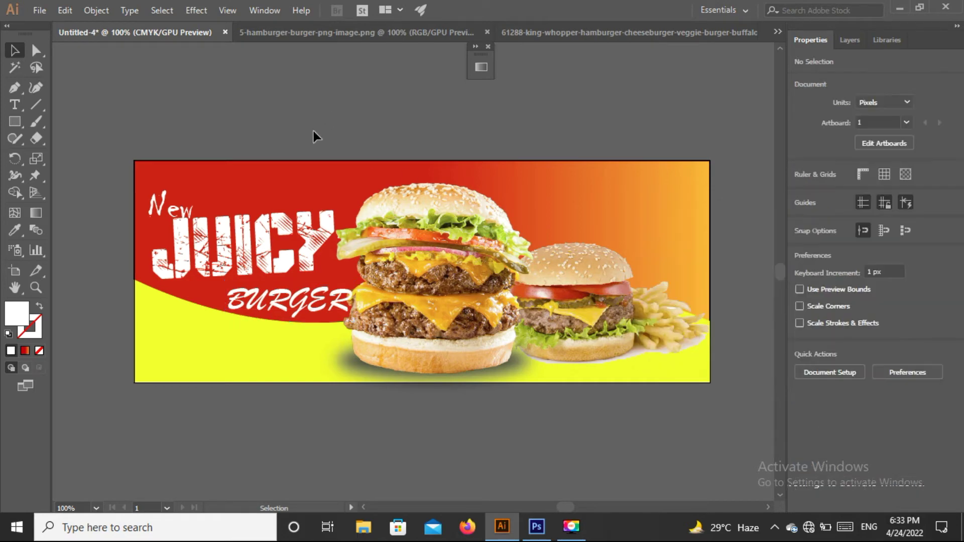
Nudge JUICY down and resize BURGER to fit under it
click(280, 246)
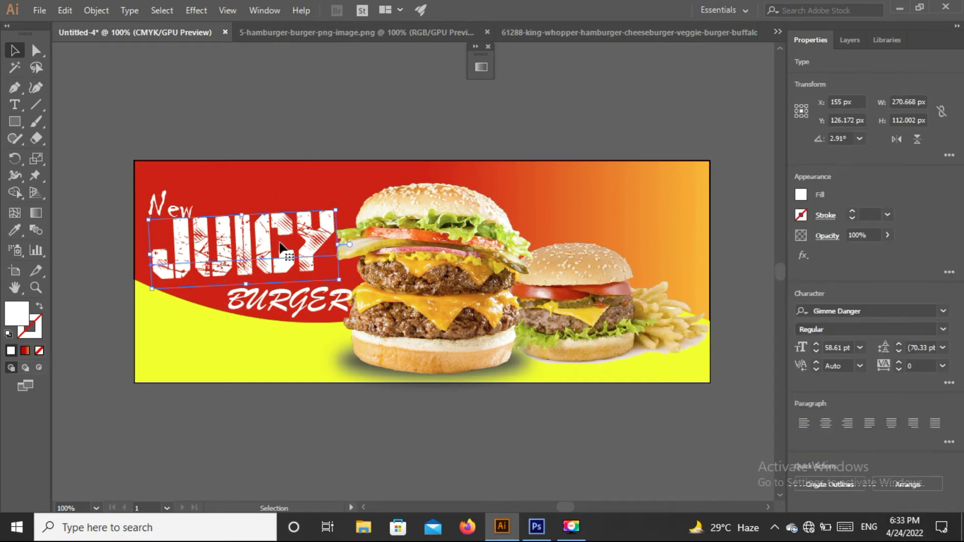
key(Down)
key(Down)
key(Down)
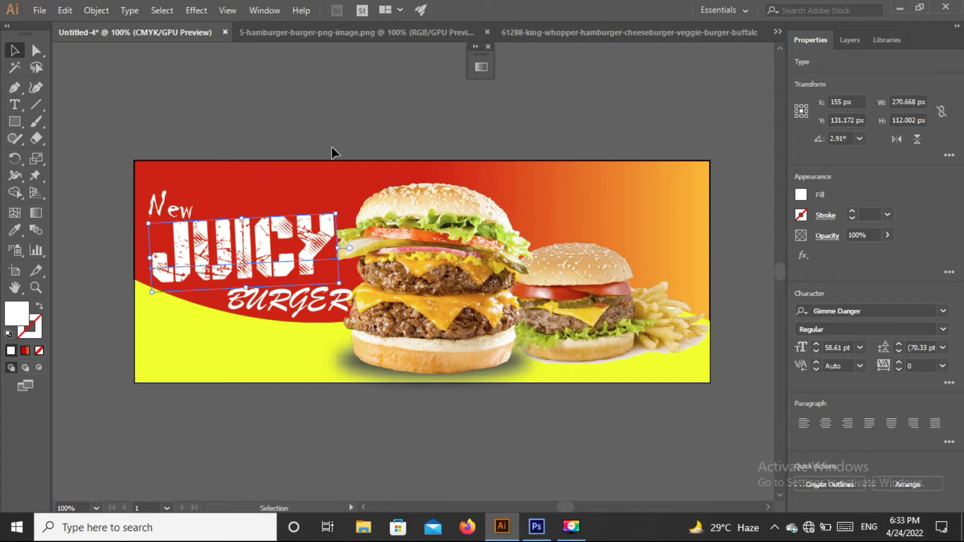
click(330, 135)
click(267, 278)
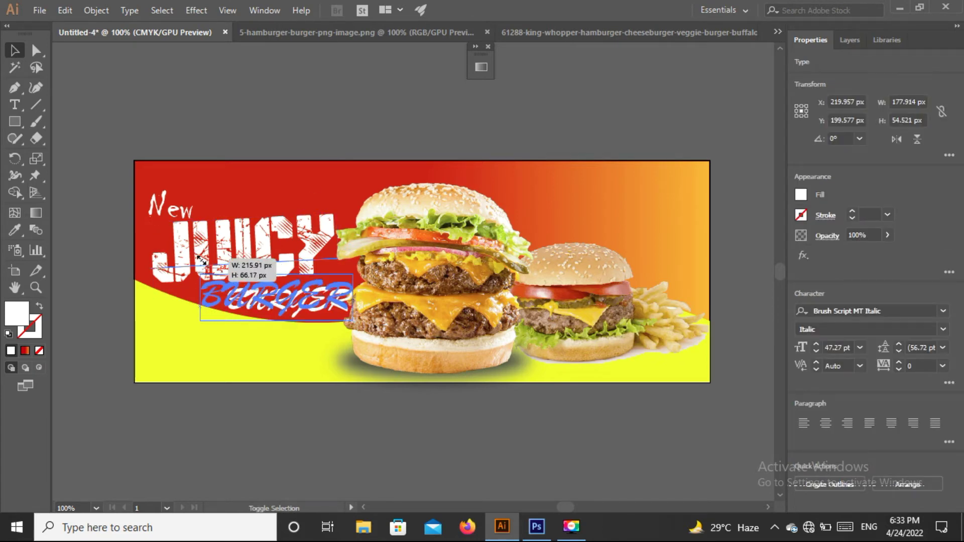
mouse_move(226, 282)
mouse_down()
mouse_move(171, 264)
mouse_move(181, 268)
mouse_up()
mouse_move(268, 303)
mouse_down()
mouse_move(279, 297)
mouse_move(272, 303)
mouse_up()
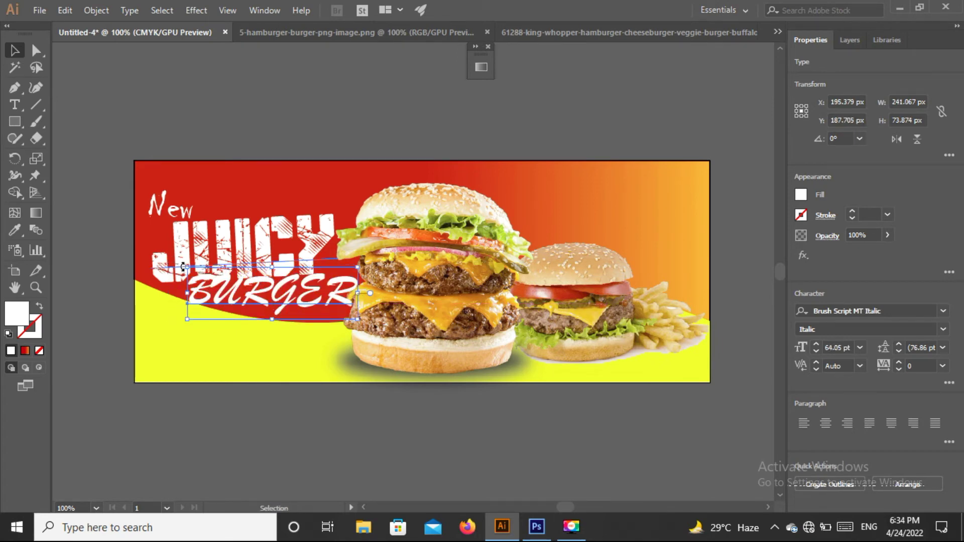
drag(183, 264, 199, 270)
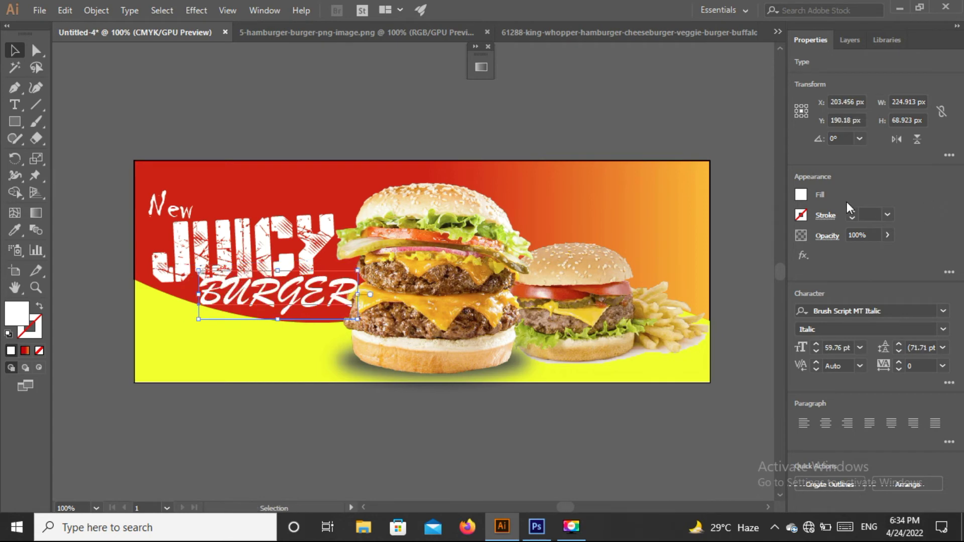
Fill BURGER with CMYK Yellow and shrink it to 48.24 pt under JUICY
click(802, 195)
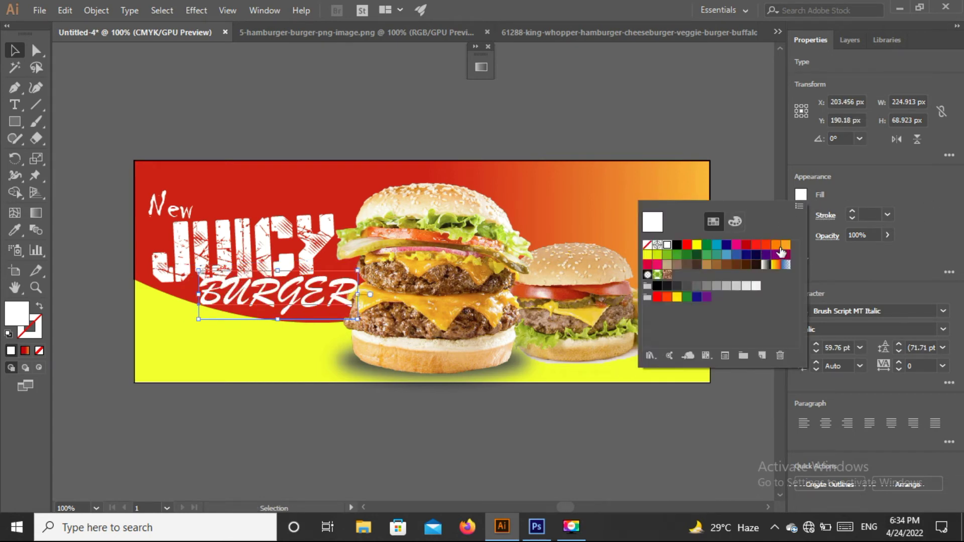
click(697, 245)
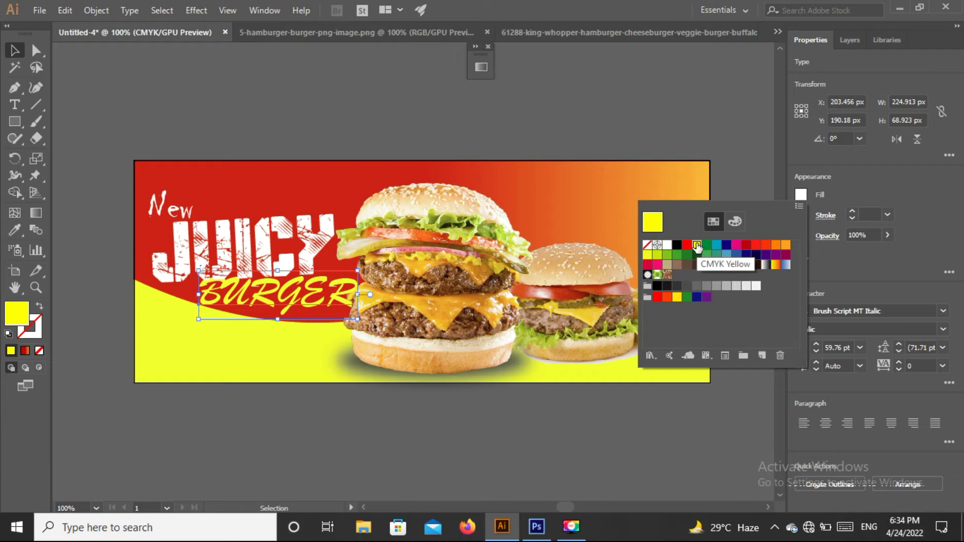
click(409, 93)
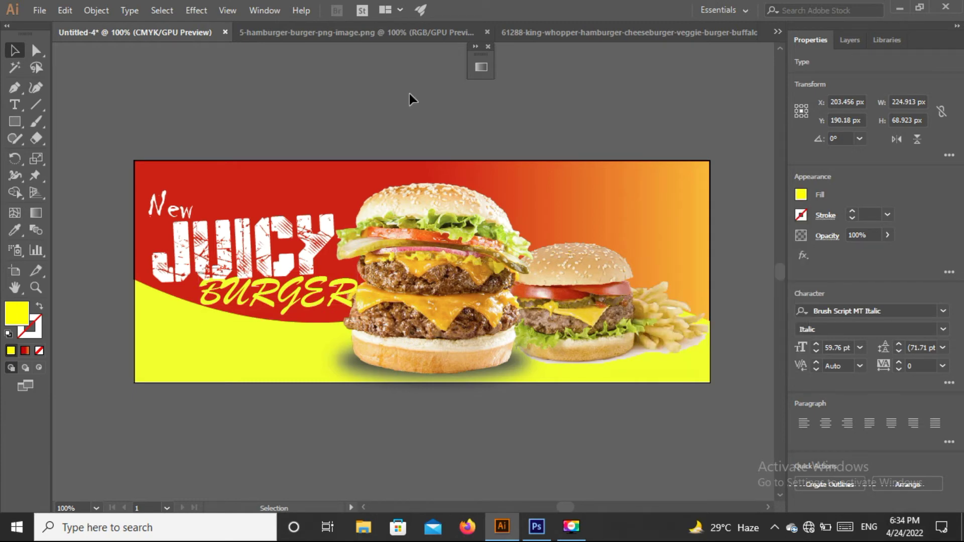
click(269, 288)
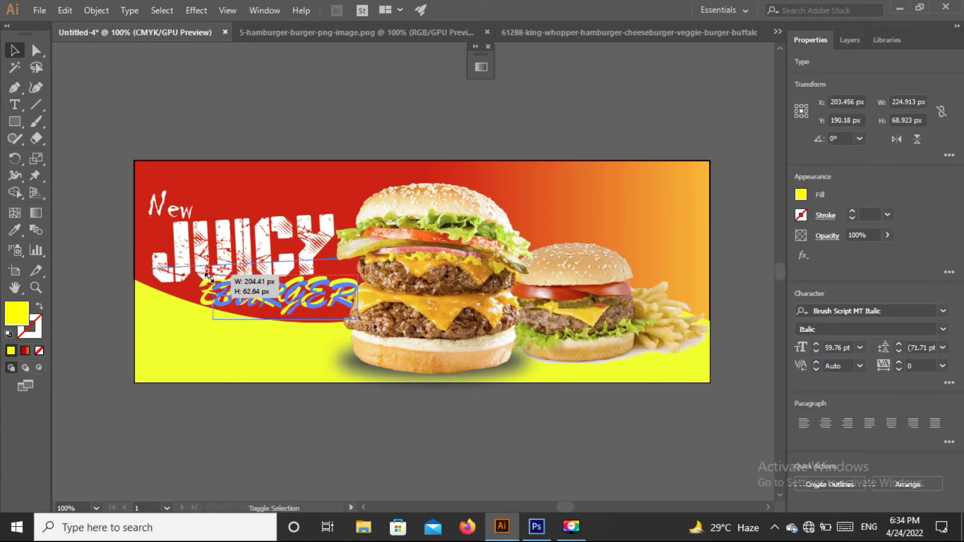
drag(307, 307, 301, 308)
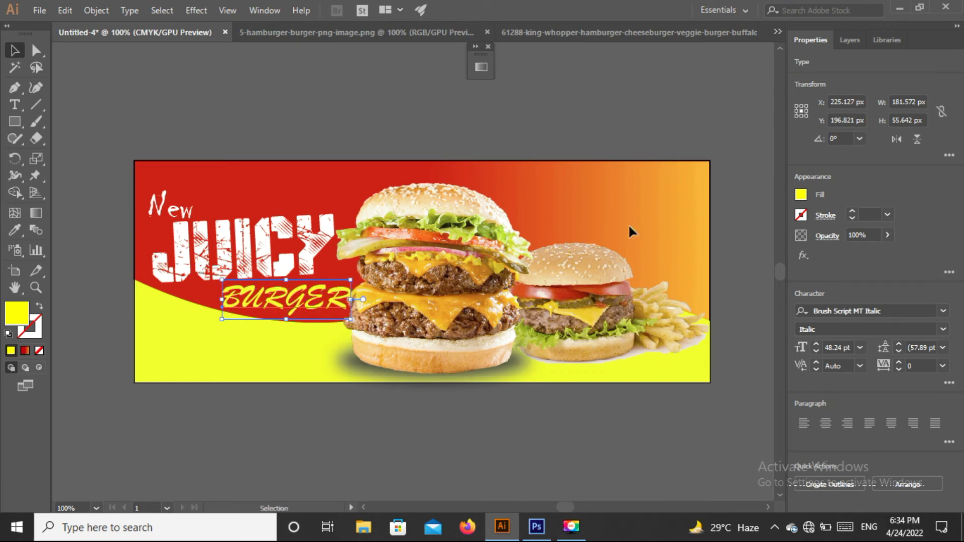
click(943, 312)
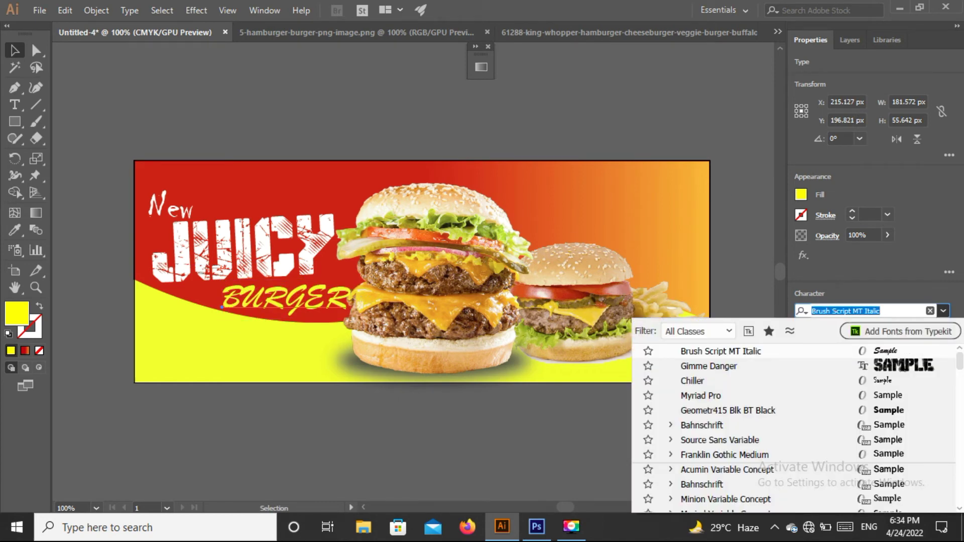
Scroll through the font list to browse alternative typefaces for BURGER
drag(960, 369, 960, 391)
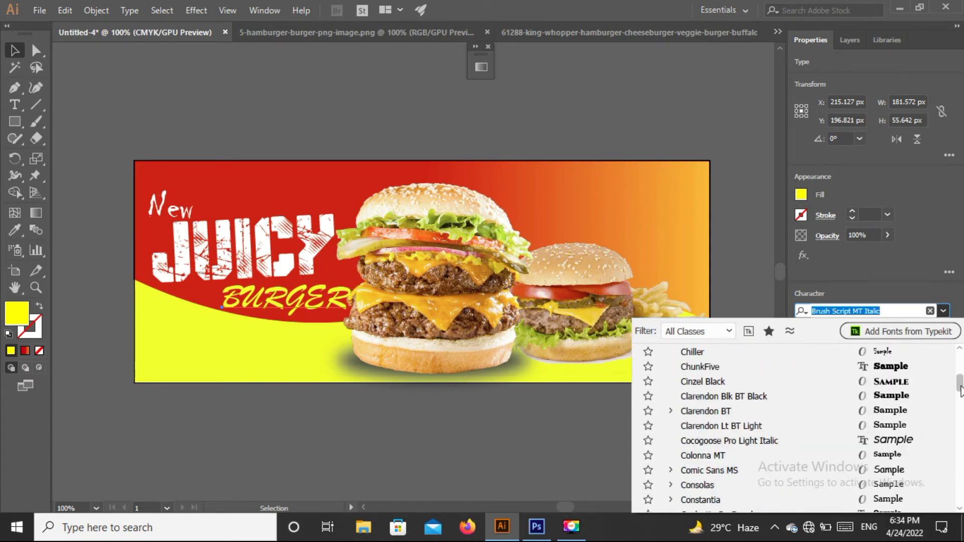
Set BURGER in Comic Sans MS Italic at 32.11 pt, aligned just under JUICY
click(897, 475)
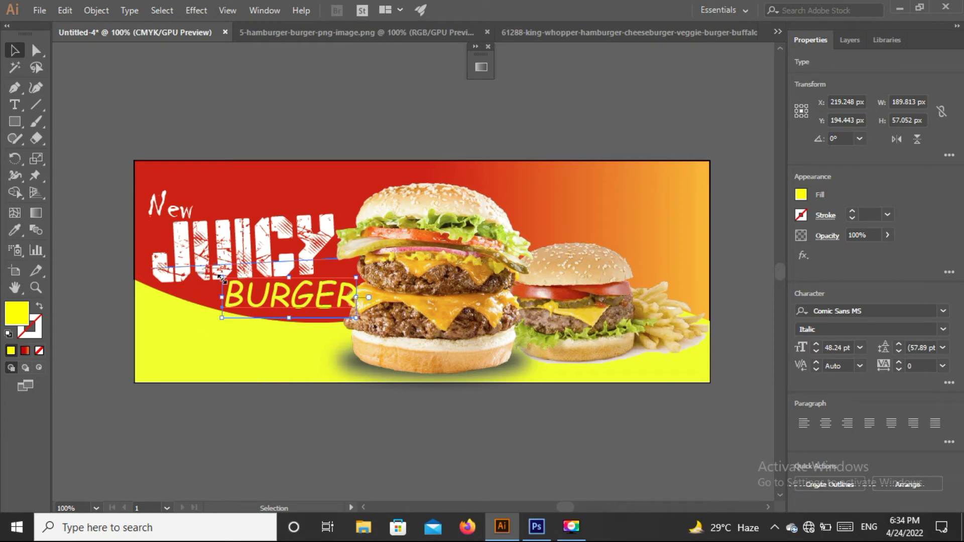
drag(219, 275, 230, 280)
drag(291, 298, 284, 299)
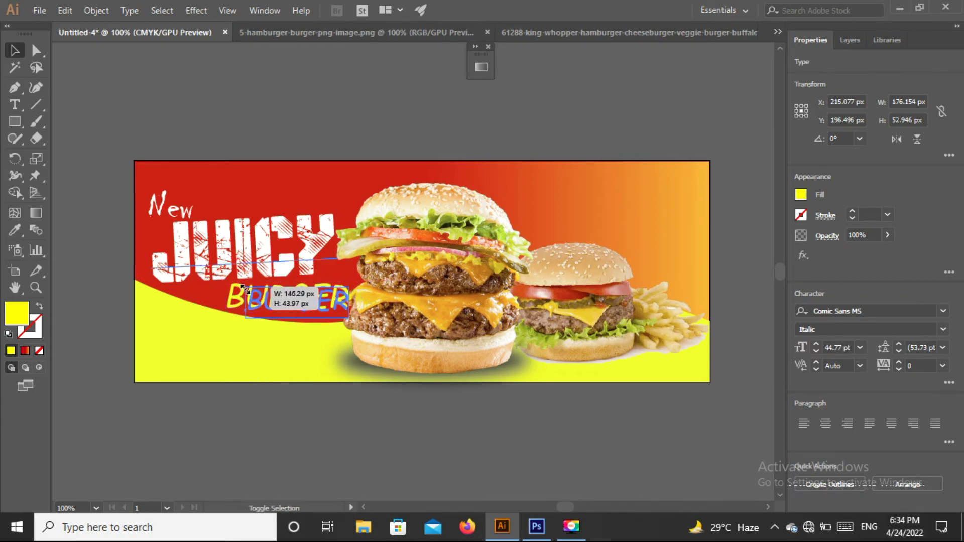
drag(224, 283, 248, 287)
drag(314, 310, 297, 308)
drag(228, 288, 238, 291)
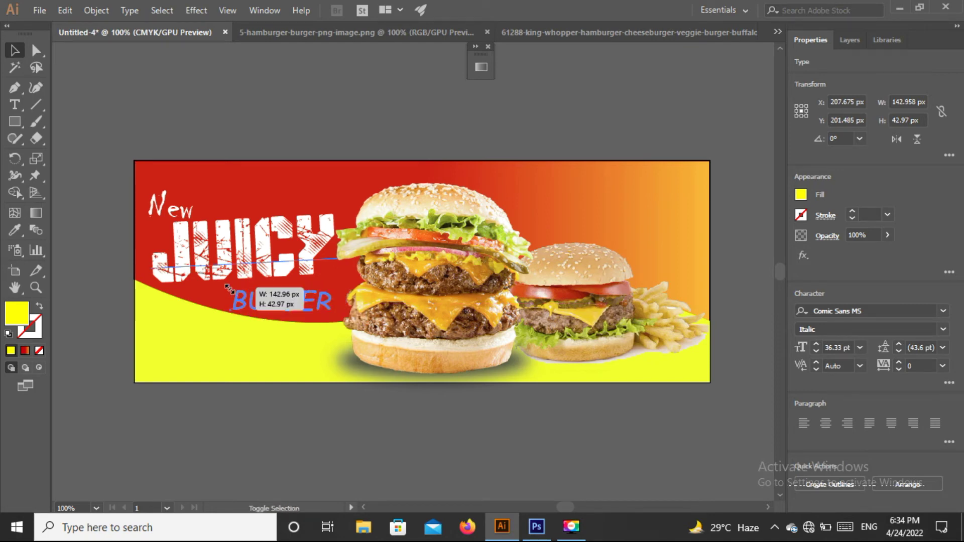
key(Right)
key(Right)
key(Up)
click(387, 98)
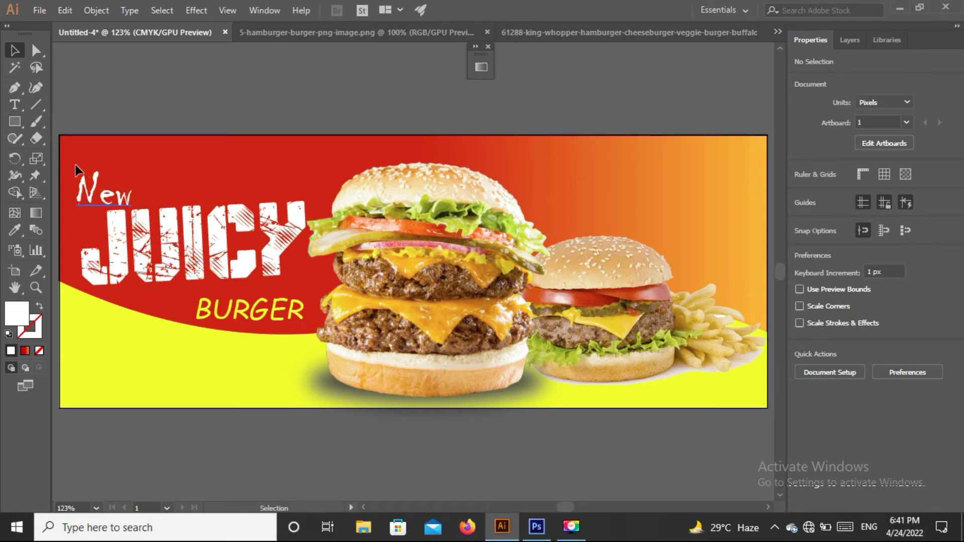
Delete the old JUICY headline and type a new 12 pt Uptown JUICY below New
click(167, 237)
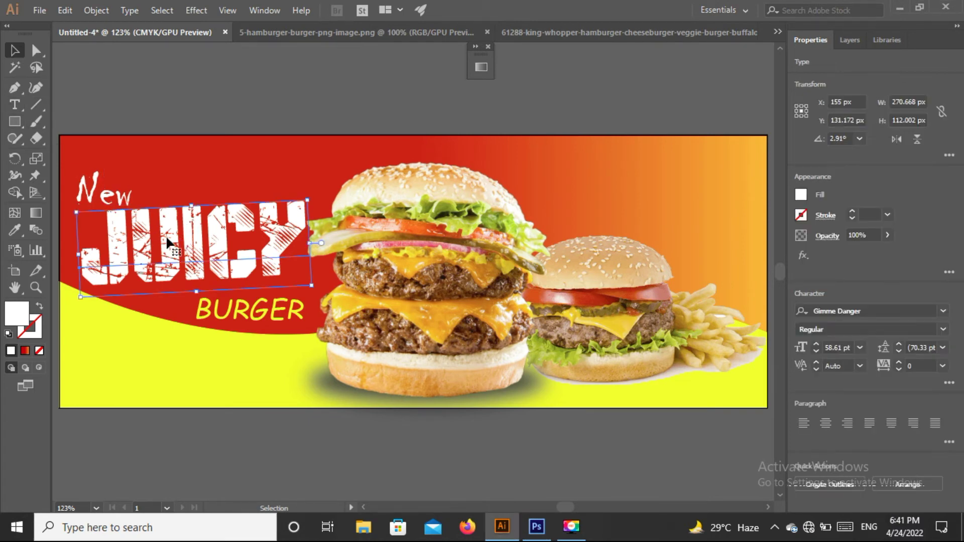
key(Delete)
click(16, 104)
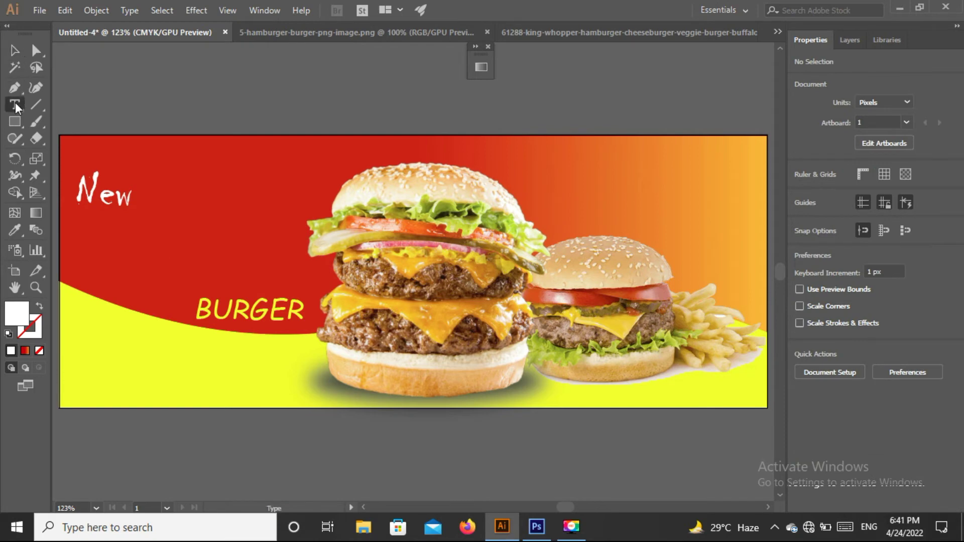
click(106, 245)
key(BackSpace)
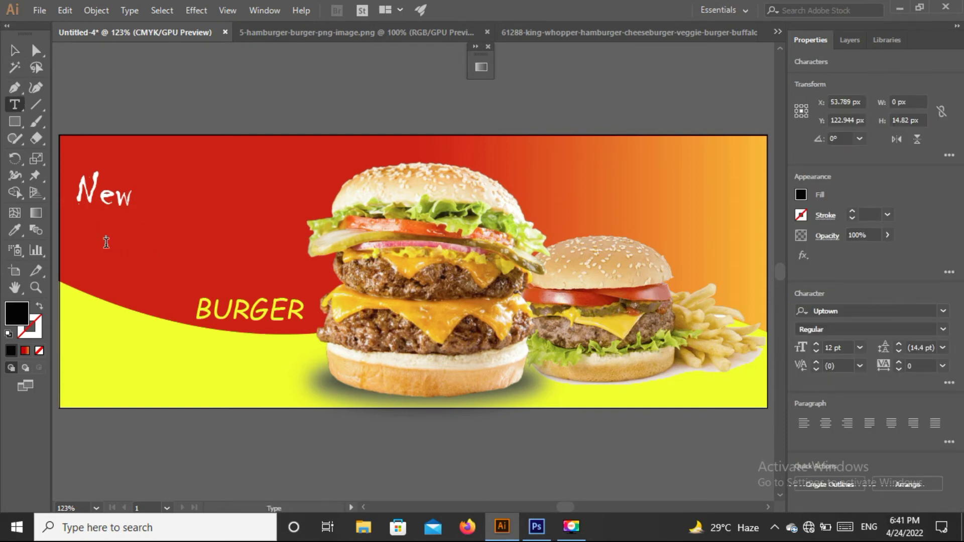
text(Ju)
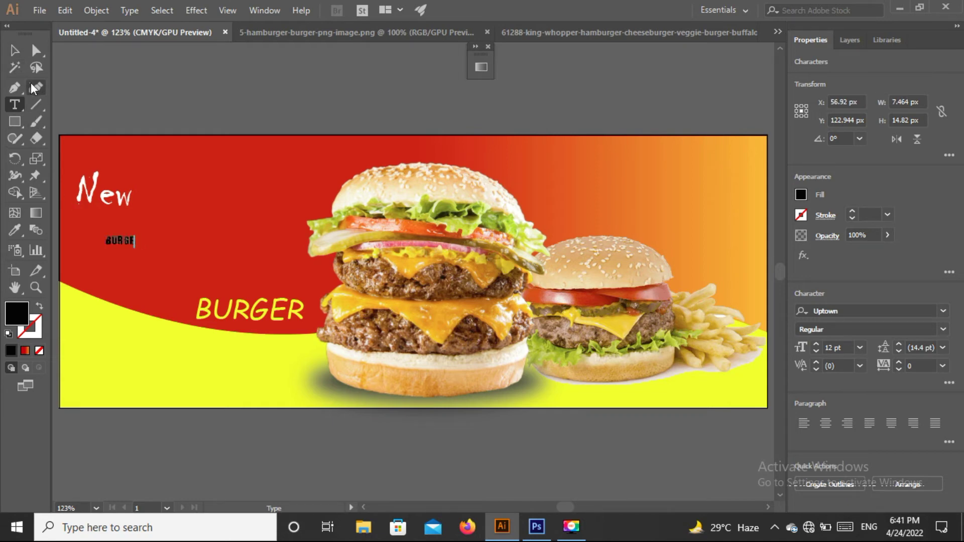
key(BackSpace)
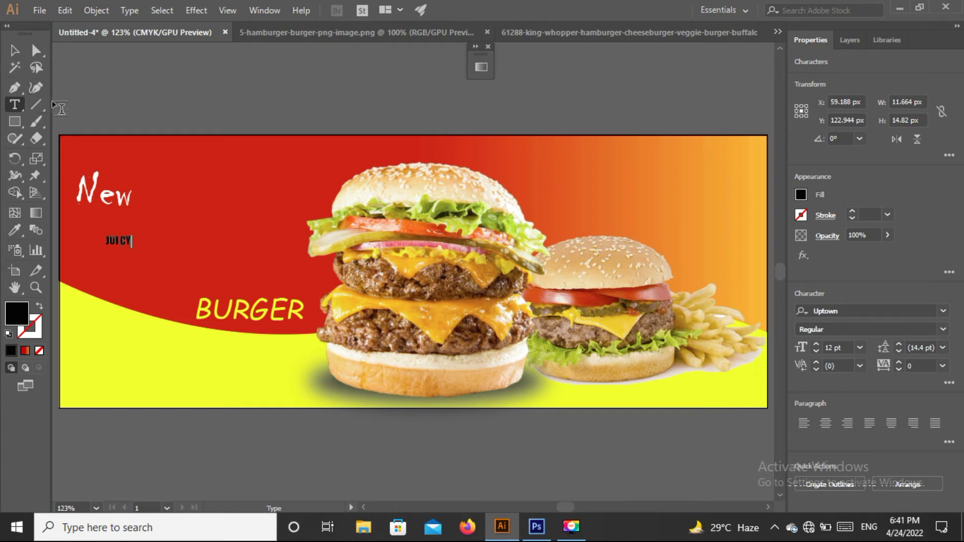
click(14, 51)
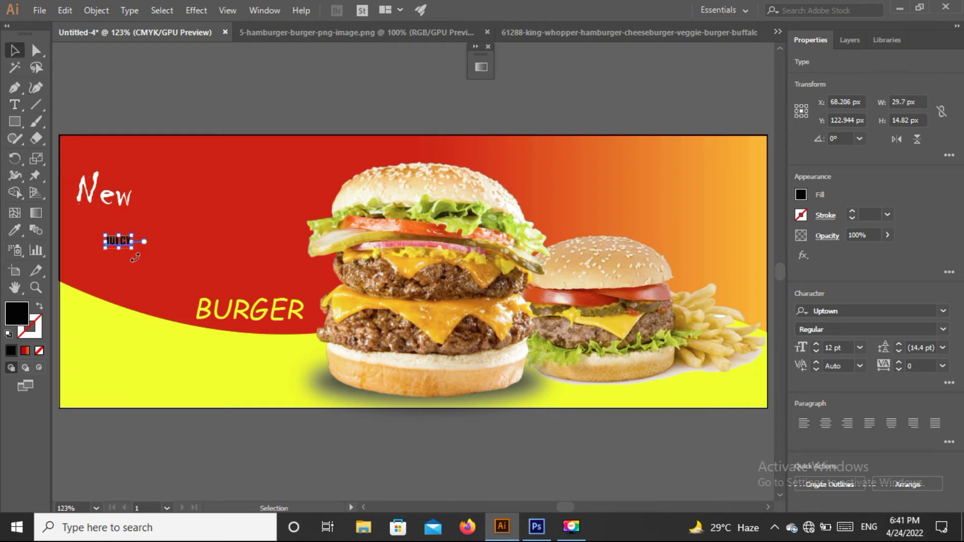
Scale JUICY up to 70.47 pt and line it up under New
drag(135, 249, 288, 326)
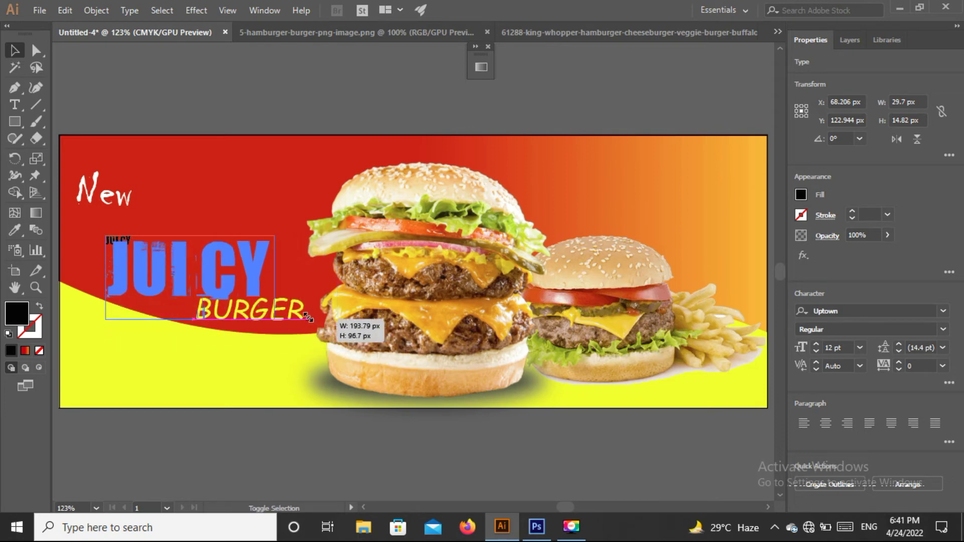
drag(225, 264, 213, 244)
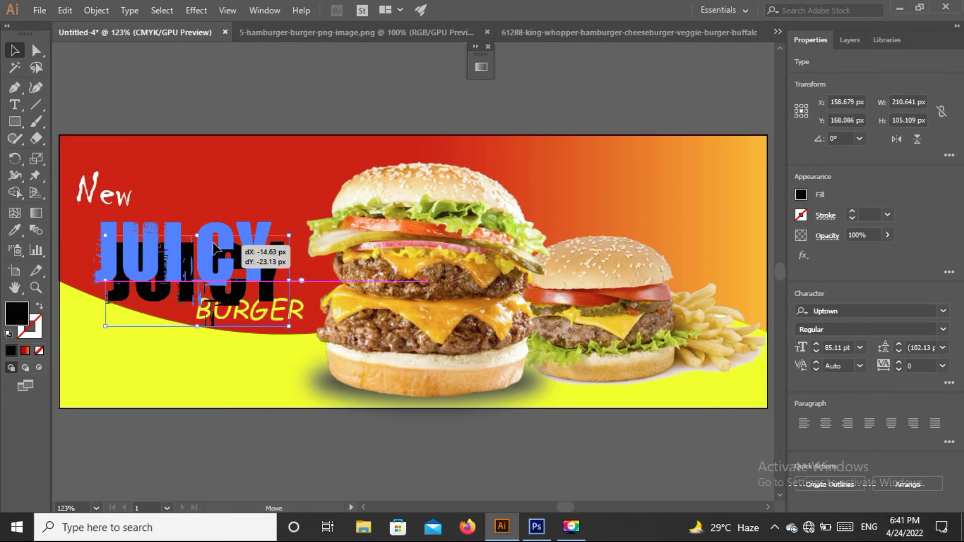
drag(276, 307, 363, 303)
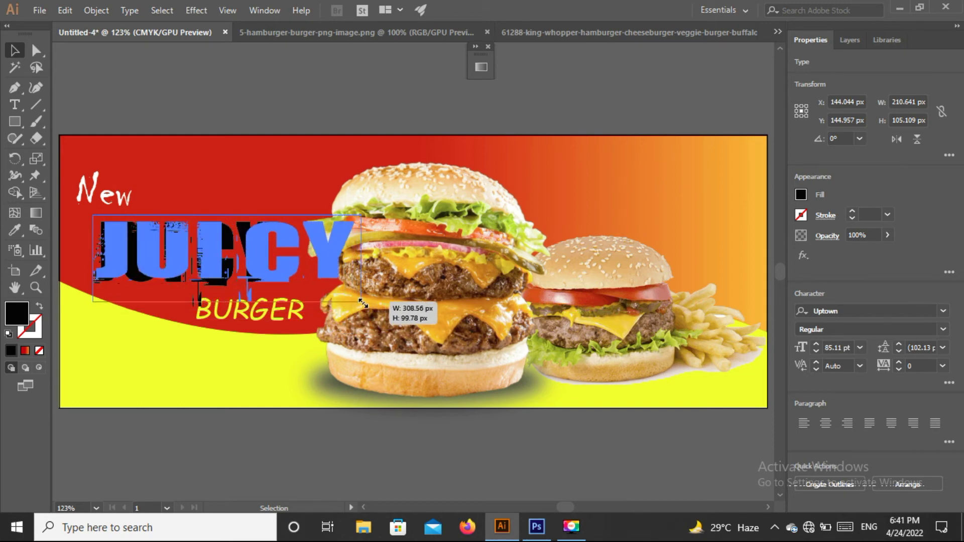
drag(229, 259, 212, 257)
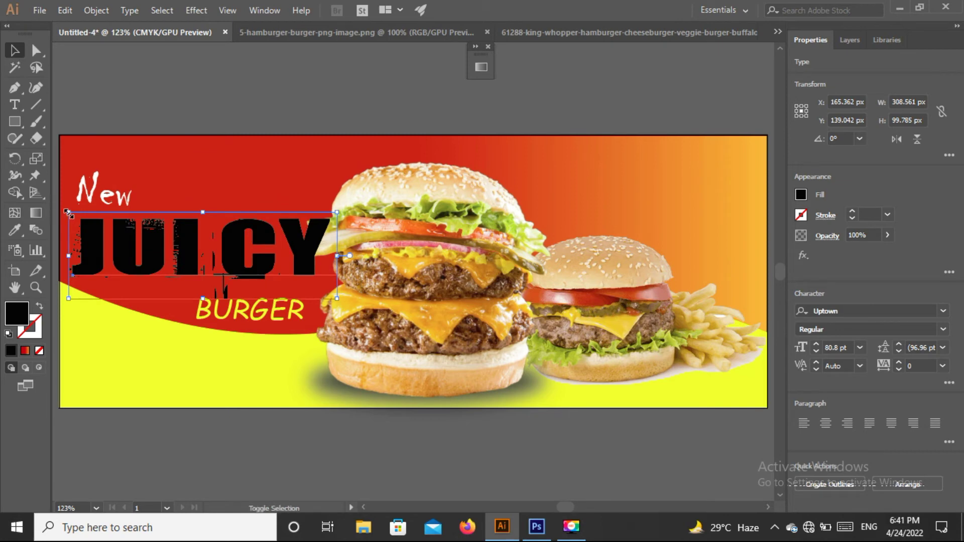
drag(68, 213, 86, 218)
drag(196, 248, 189, 243)
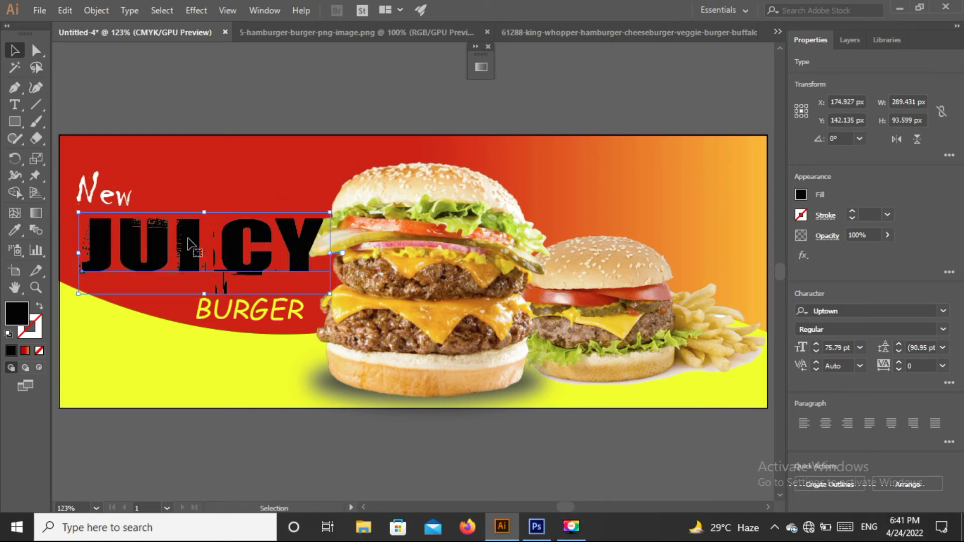
drag(78, 213, 96, 219)
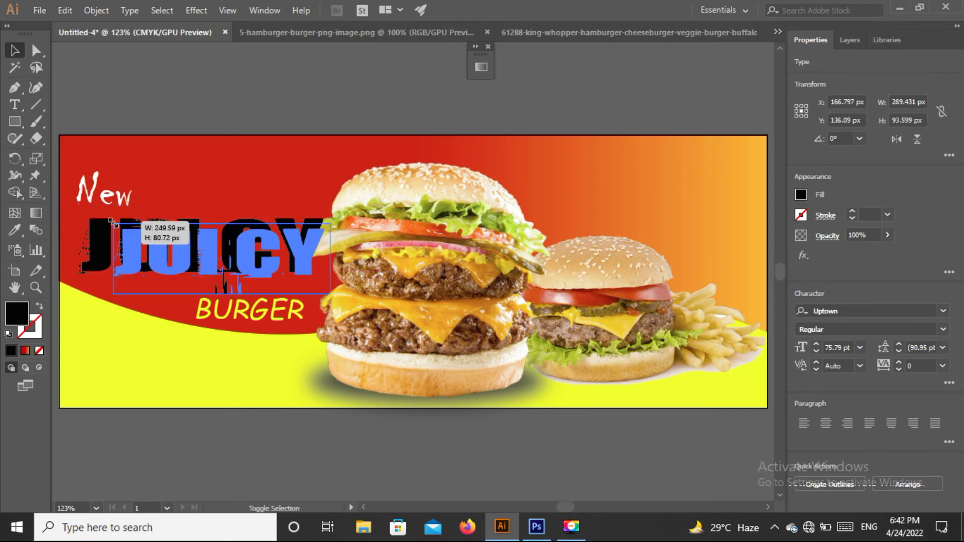
drag(192, 253, 169, 247)
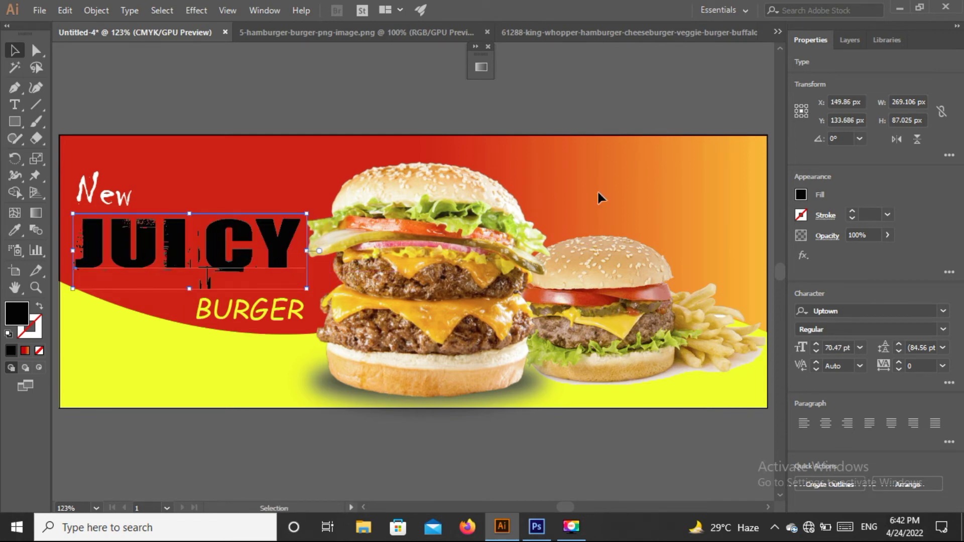
Fill the JUICY headline white
click(800, 194)
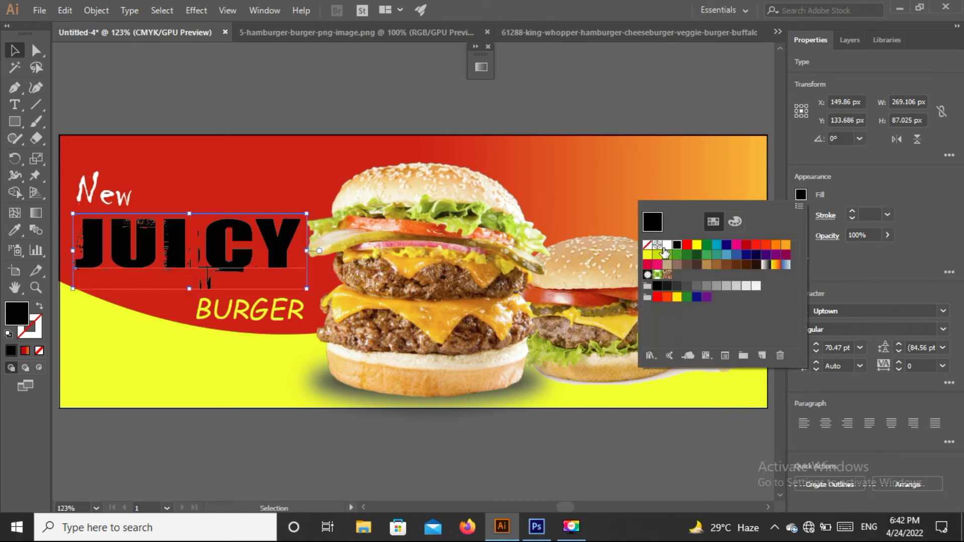
click(696, 245)
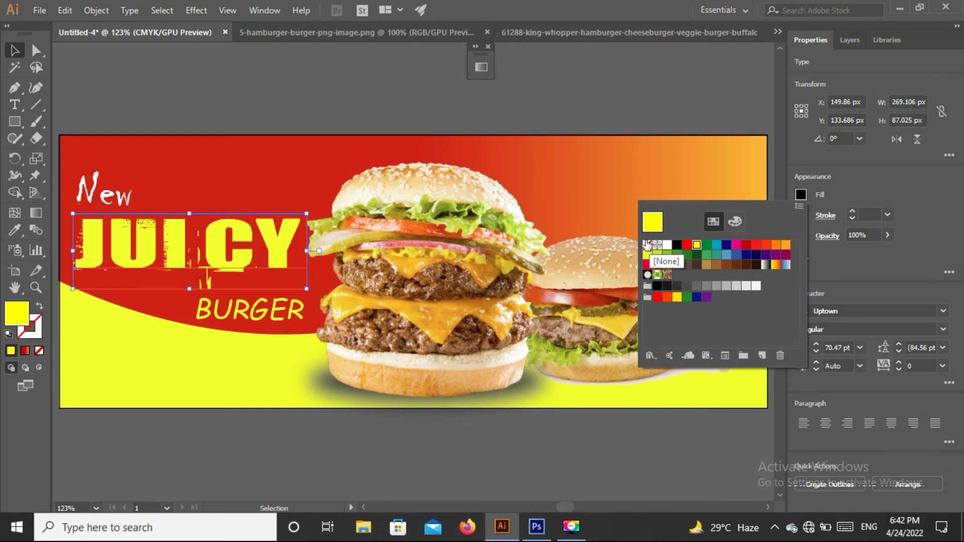
click(667, 246)
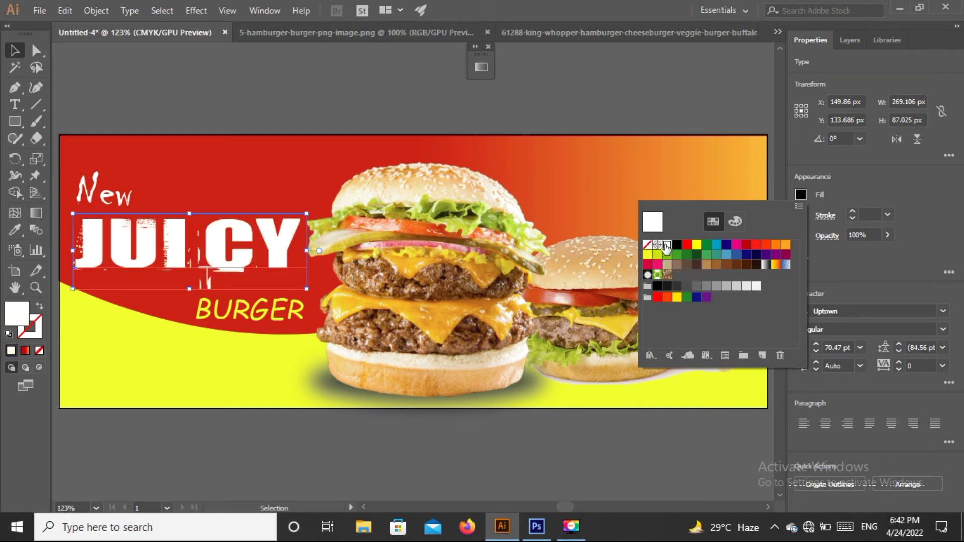
click(350, 86)
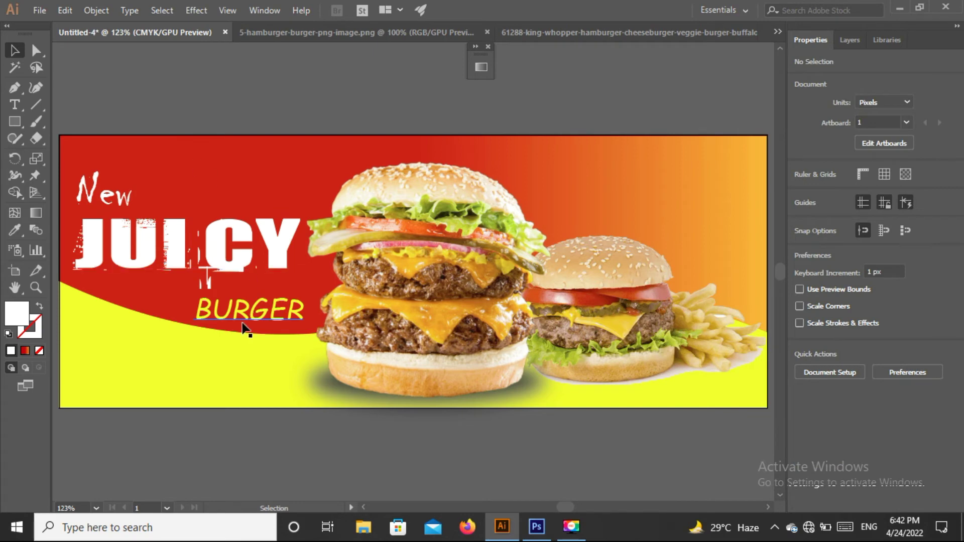
Move BURGER up under JUICY and resize it to 35.8 pt
drag(239, 317, 221, 307)
drag(222, 308, 224, 308)
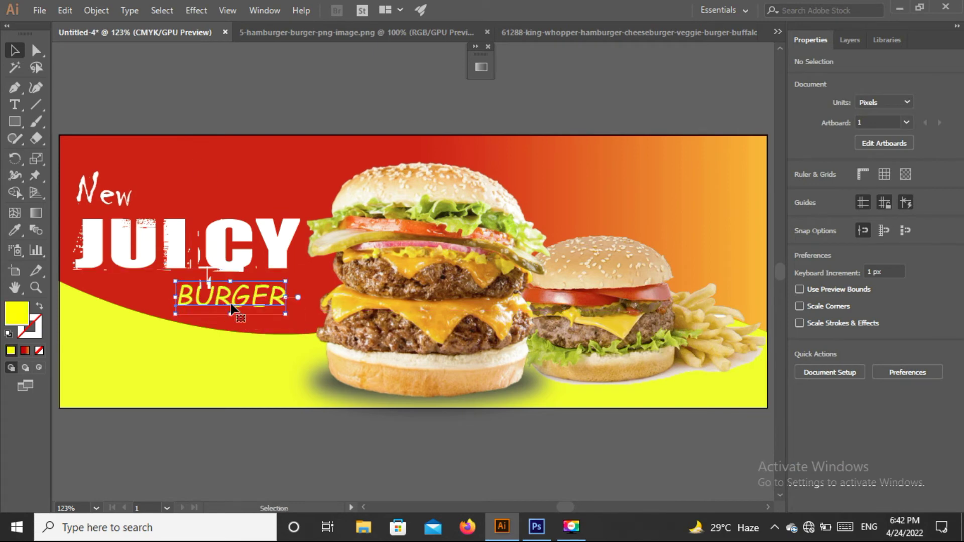
mouse_move(289, 320)
mouse_down()
mouse_move(315, 330)
mouse_move(298, 318)
mouse_up()
drag(250, 296, 267, 309)
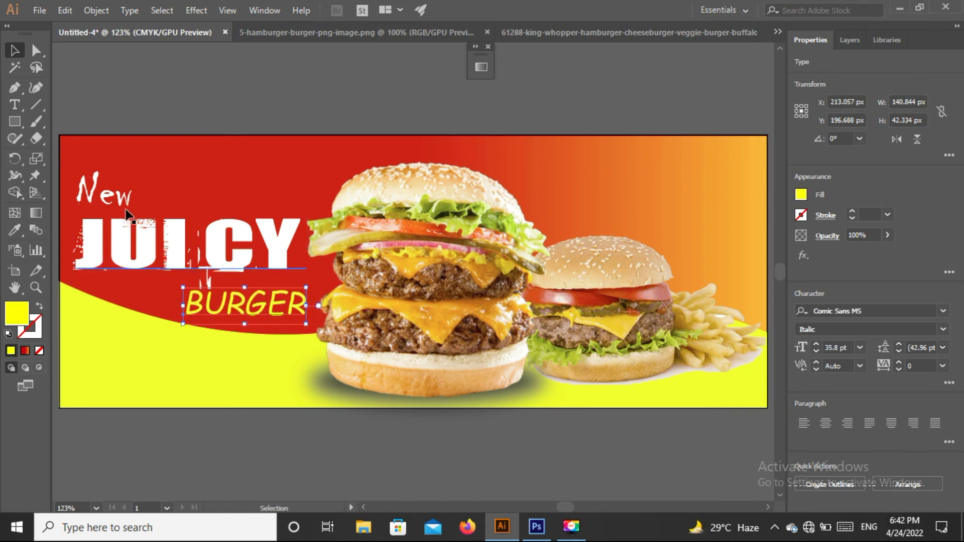
Raise New higher above JUICY and nudge BURGER up slightly
click(115, 203)
key(Down)
key(Down)
key(Down)
key(Down)
key(Down)
key(Down)
key(Down)
key(Down)
key(Down)
key(Down)
key(Down)
key(Down)
drag(92, 203, 92, 190)
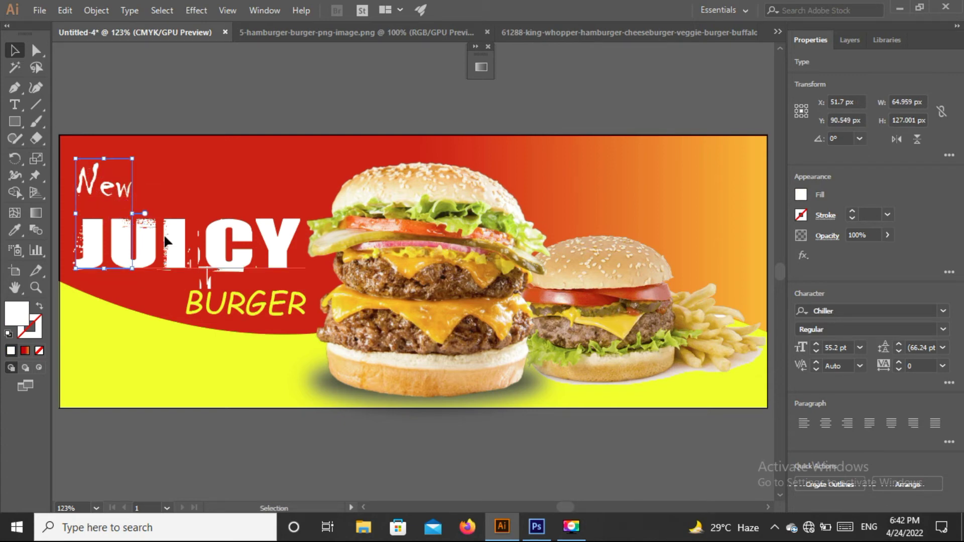
click(163, 222)
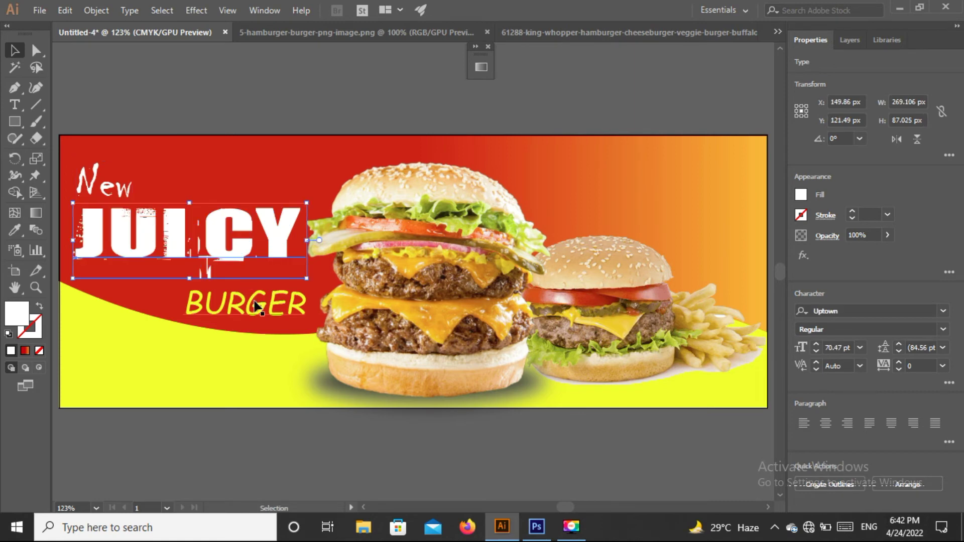
drag(255, 300, 254, 298)
click(419, 109)
drag(14, 122, 85, 117)
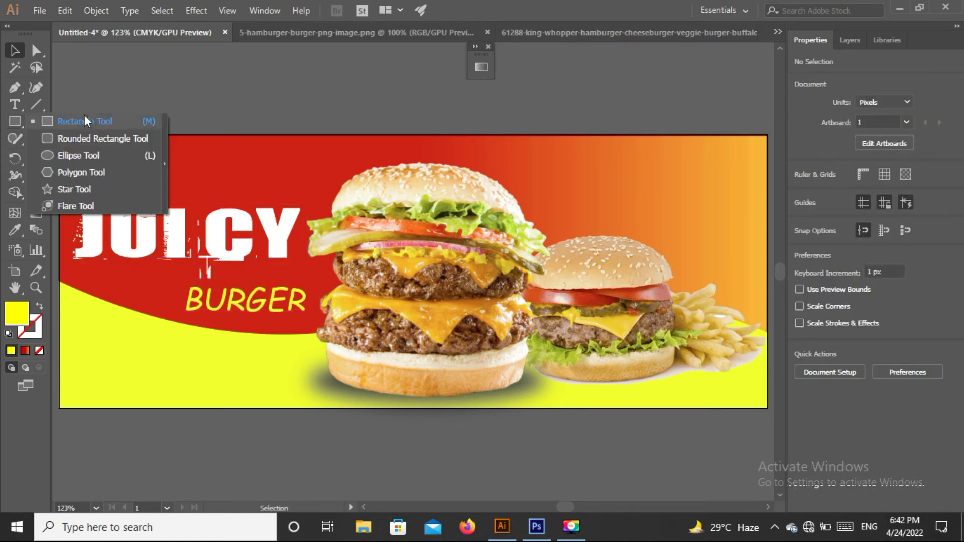
Draw a yellow 108.13 × 108.13 px circle in the banner's top-right orange area
drag(85, 117, 103, 151)
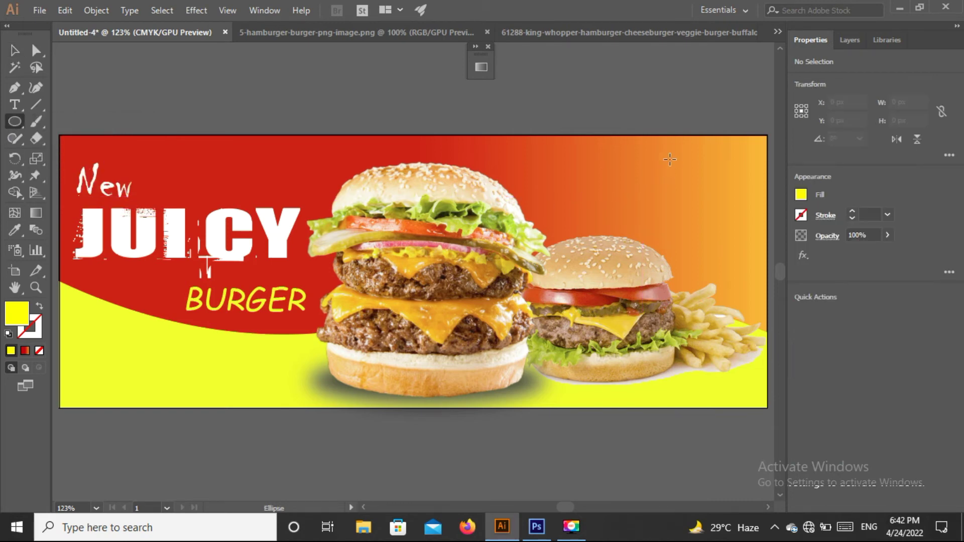
mouse_move(645, 158)
mouse_down()
mouse_move(754, 230)
mouse_move(762, 274)
mouse_up()
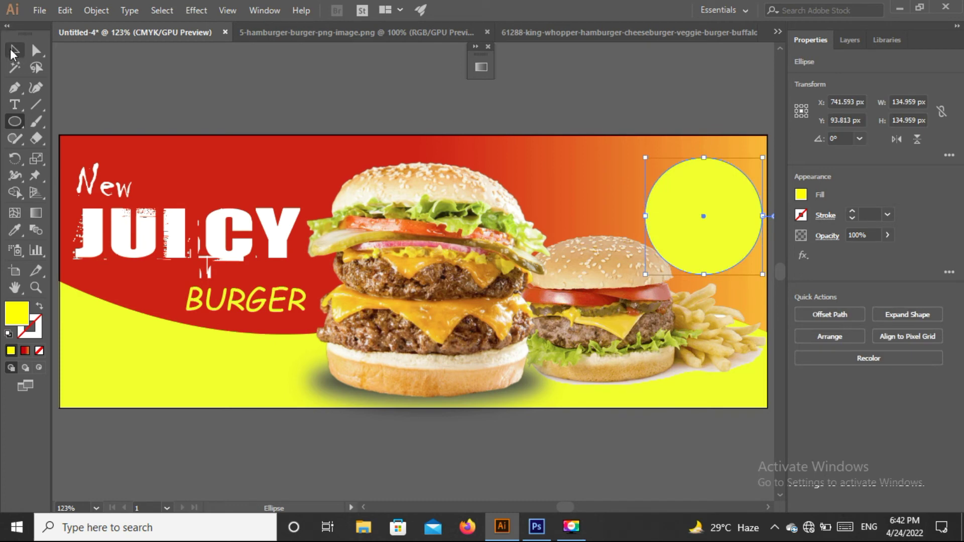
click(12, 51)
drag(702, 206, 679, 186)
drag(623, 138, 646, 160)
drag(690, 187, 691, 179)
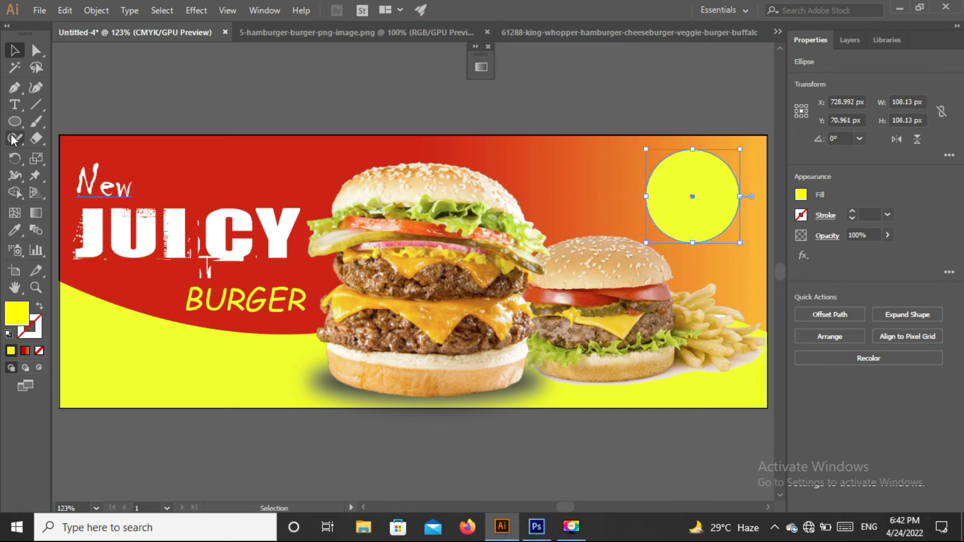
click(15, 105)
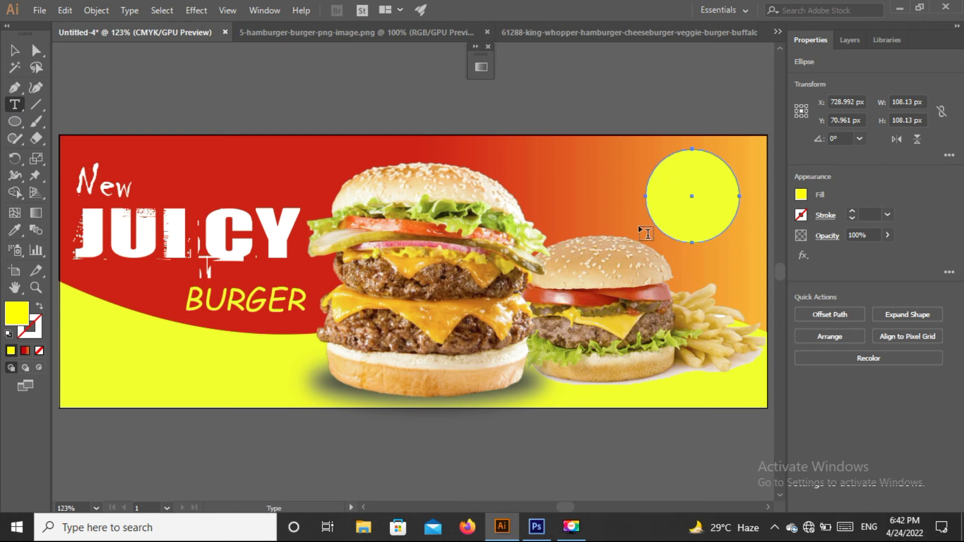
Type 'Upto' in the yellow circle, enlarge it to 26.74 pt and set it in Geometr415 Blk BT Black
click(667, 184)
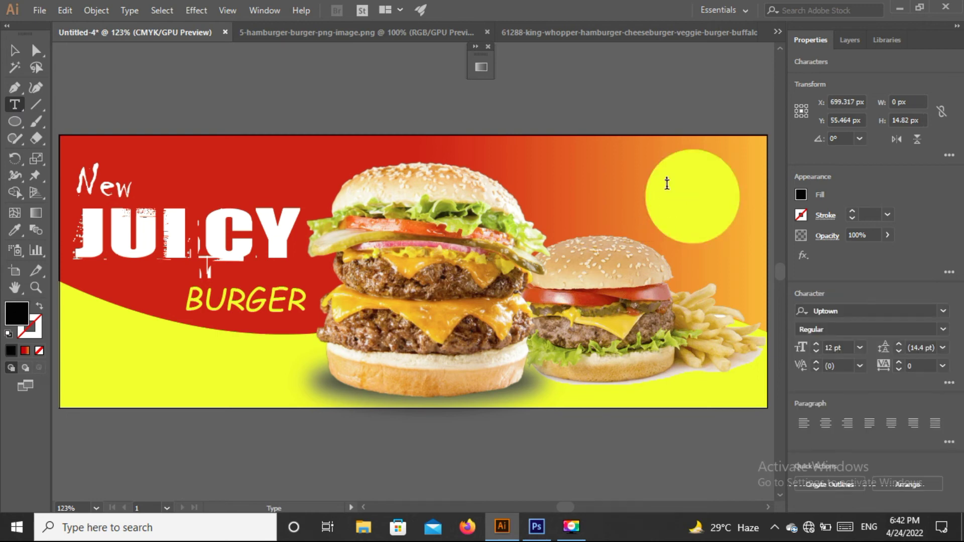
text(UPTO)
click(15, 51)
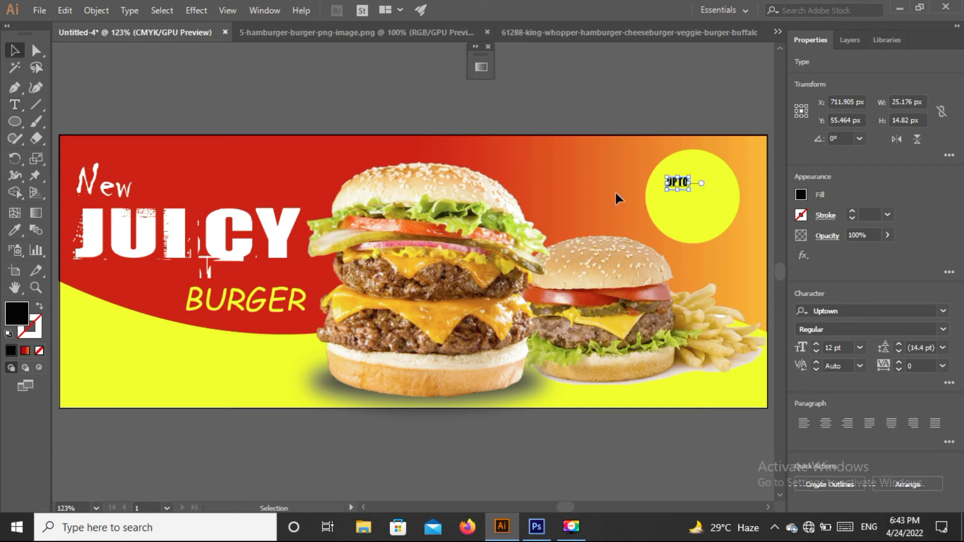
mouse_move(689, 190)
mouse_down()
mouse_move(716, 205)
mouse_move(691, 184)
mouse_up()
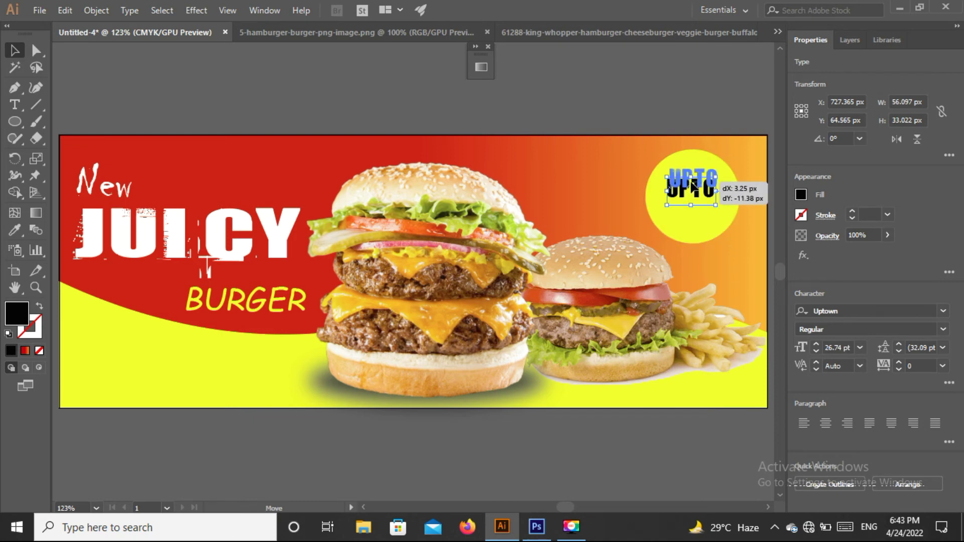
click(943, 312)
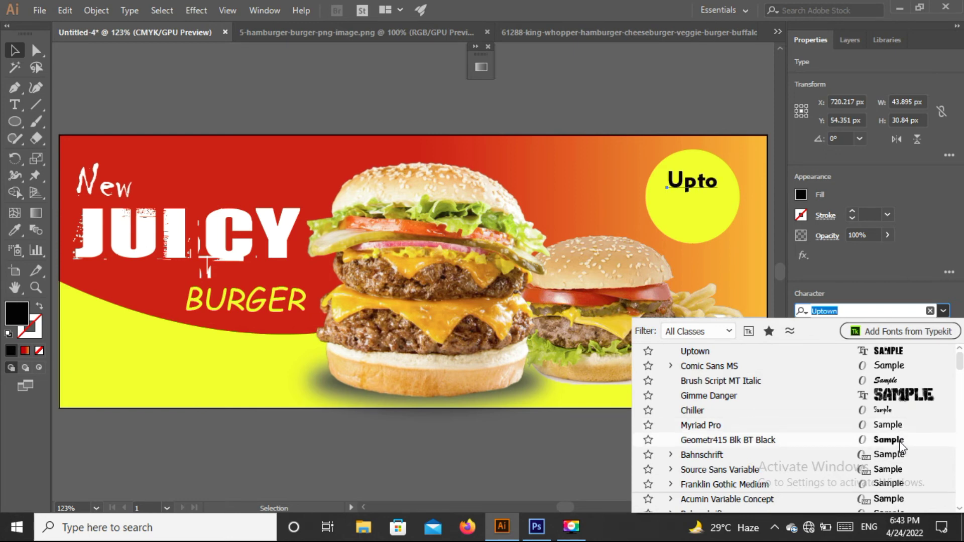
click(900, 440)
click(14, 105)
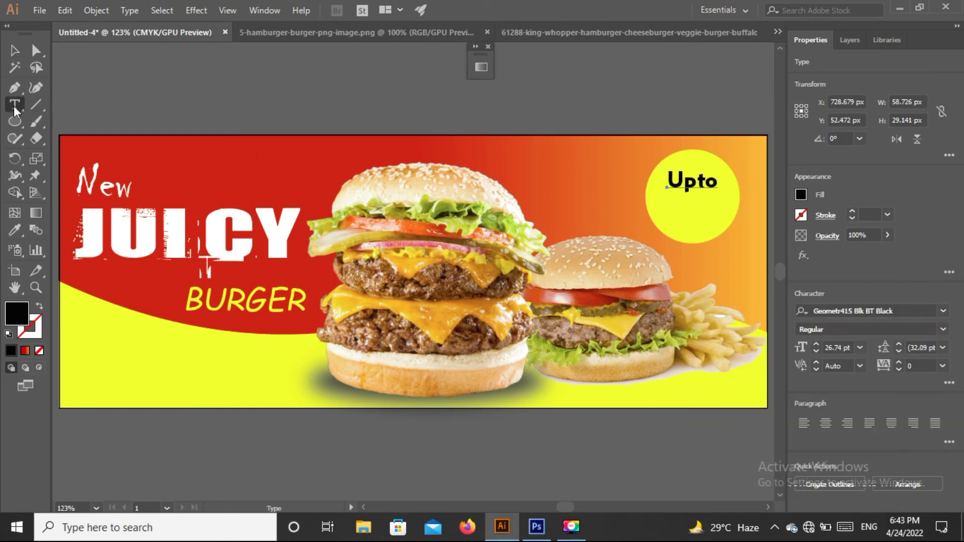
Type '35%' below Upto in the yellow circle and enlarge it
click(671, 199)
text(5)
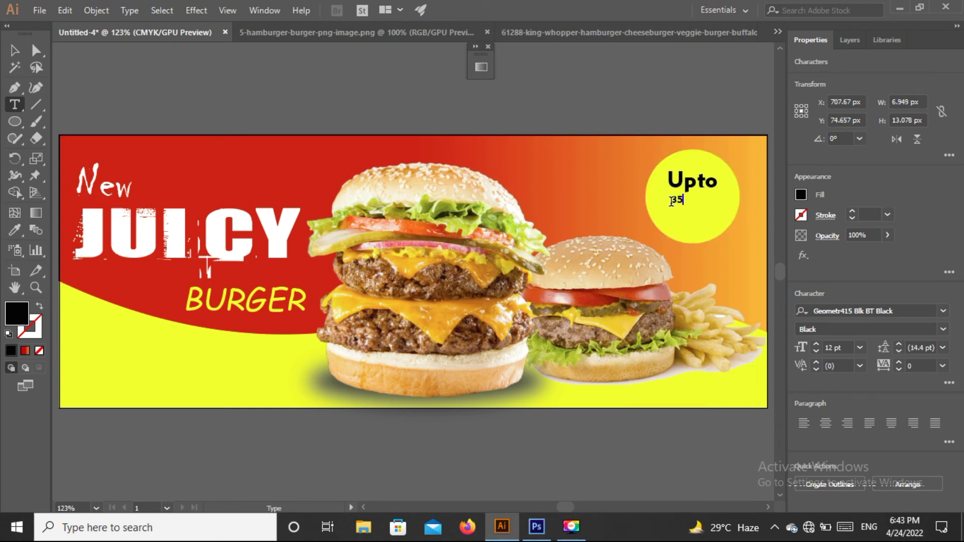
click(14, 51)
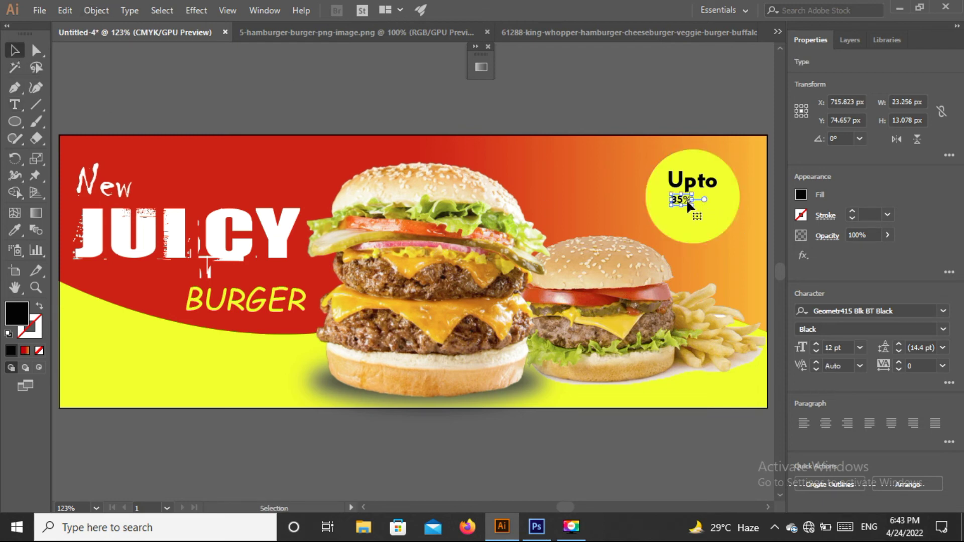
click(693, 203)
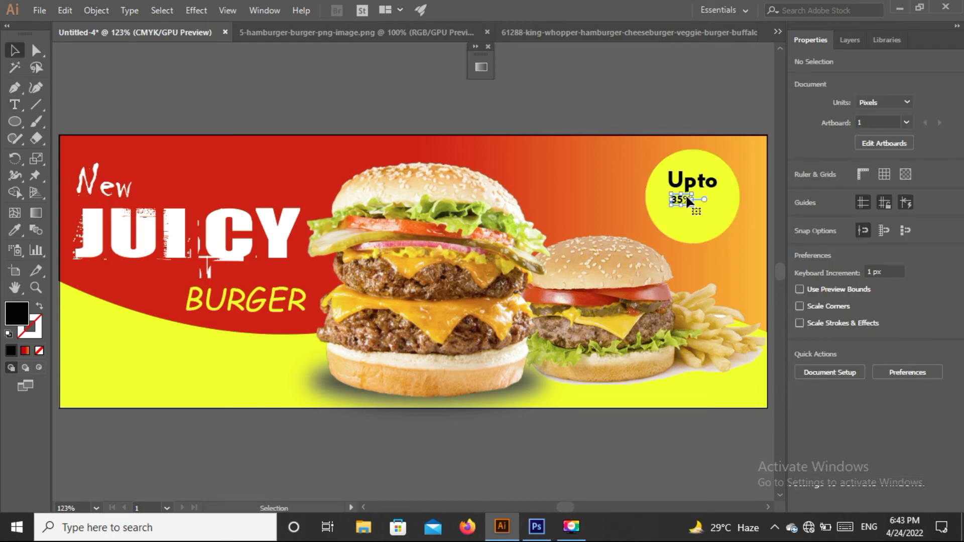
click(687, 198)
mouse_move(692, 205)
mouse_down()
mouse_move(740, 240)
mouse_move(692, 209)
mouse_up()
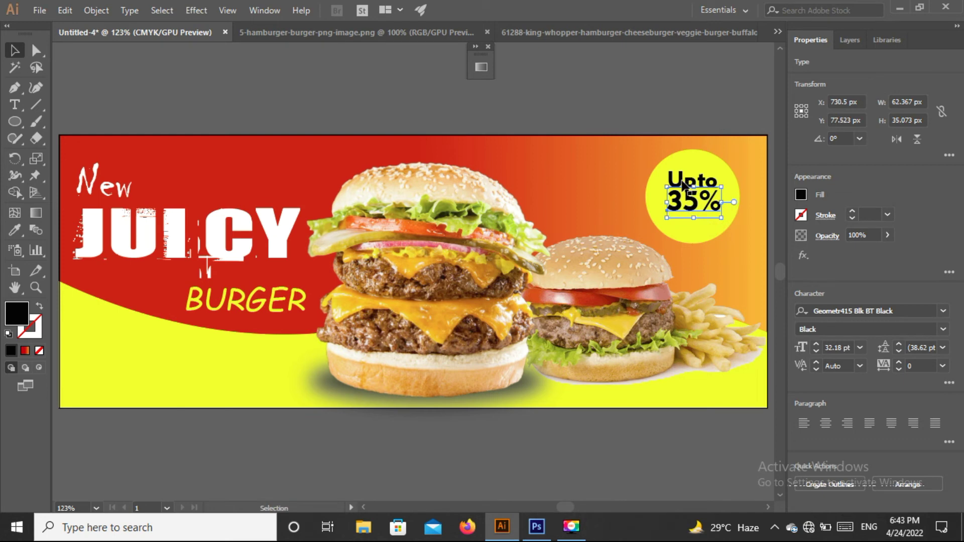
Shrink Upto to 20.95 pt, enlarge 35% to 40.74 pt, and nudge 35% right
click(691, 180)
drag(718, 196, 688, 179)
click(705, 205)
mouse_move(721, 211)
mouse_down()
mouse_move(737, 227)
mouse_move(691, 201)
mouse_move(692, 173)
mouse_up()
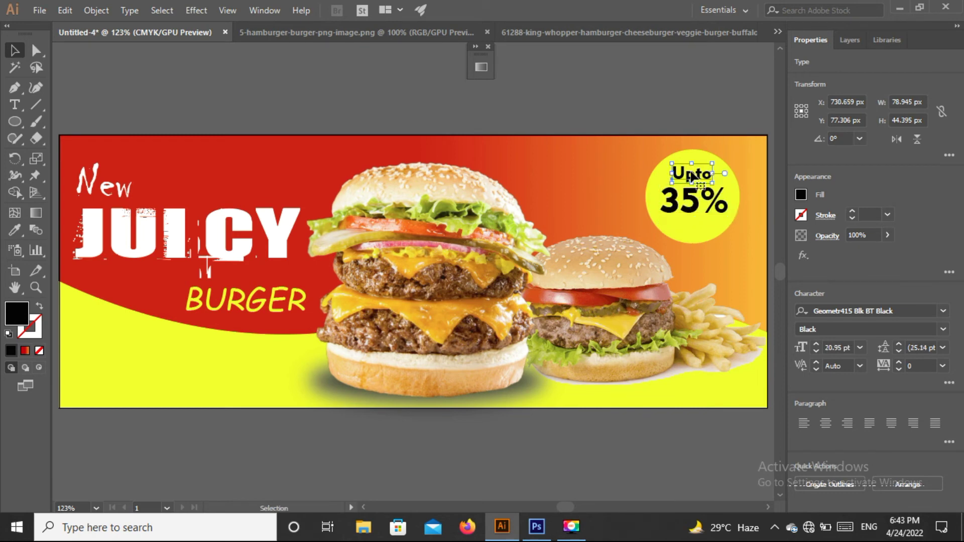
click(691, 202)
key(Right)
key(Right)
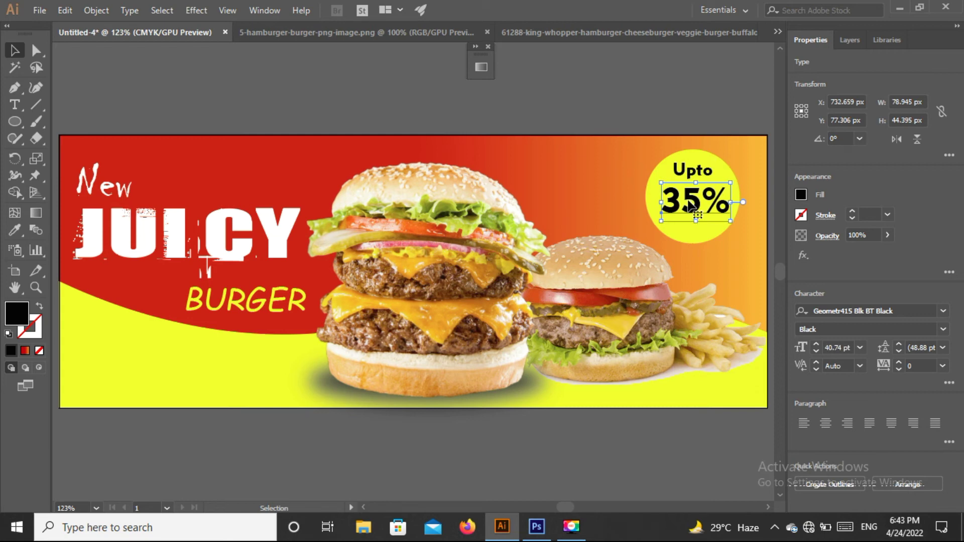
Type 'OFF' above the banner and enlarge it to 21.75 pt
click(20, 104)
click(356, 107)
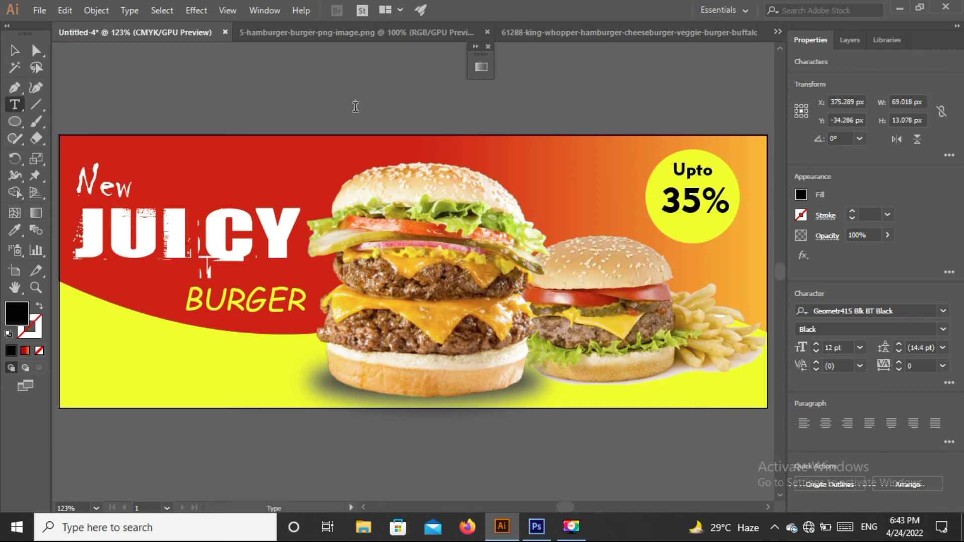
text(P)
click(15, 50)
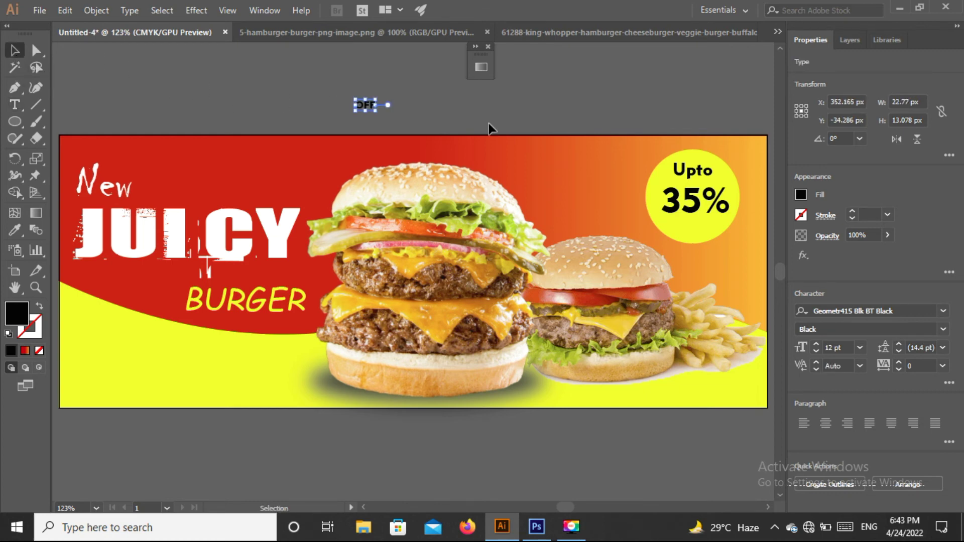
drag(374, 112, 398, 126)
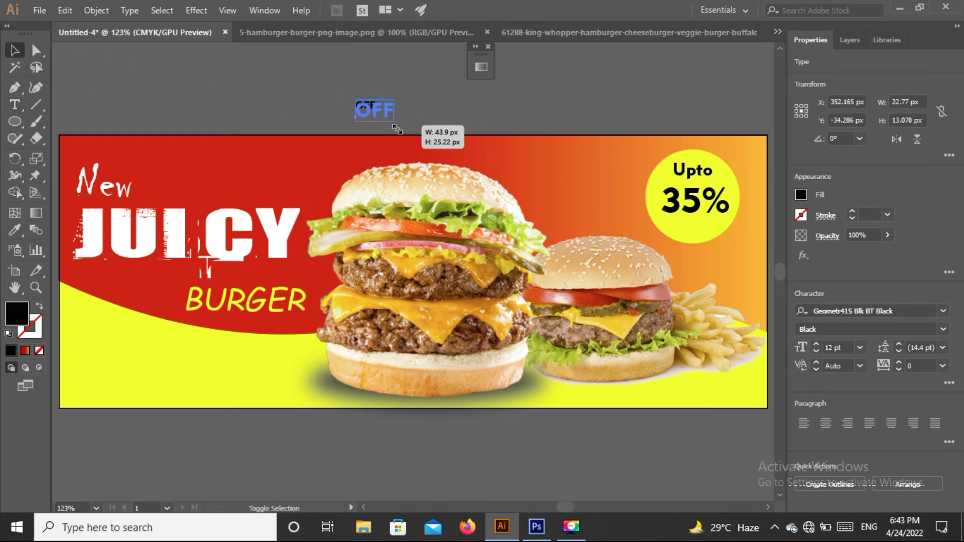
Move OFF into the circle beneath 35% and nudge it into alignment
mouse_move(377, 110)
mouse_down()
mouse_move(699, 220)
mouse_move(708, 236)
mouse_up()
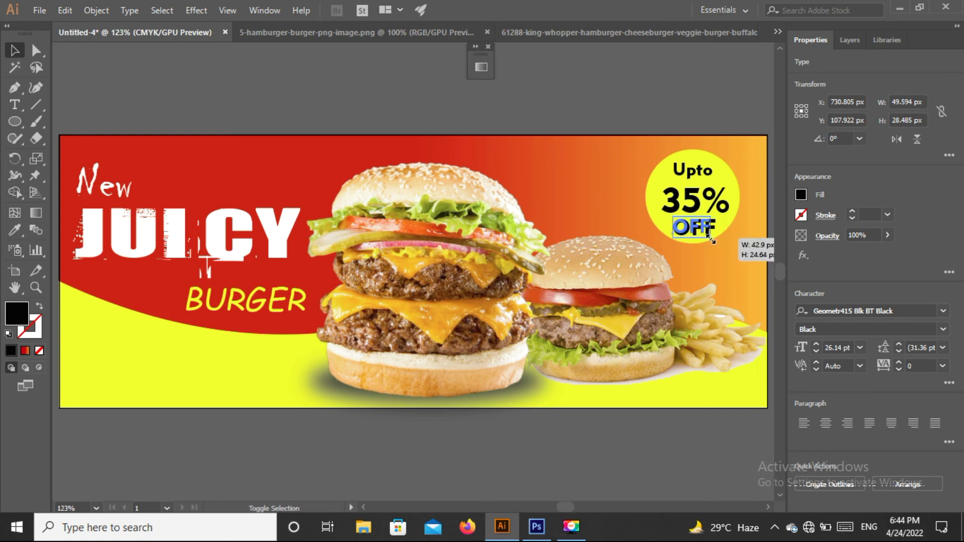
key(Up)
key(Down)
key(Down)
key(Left)
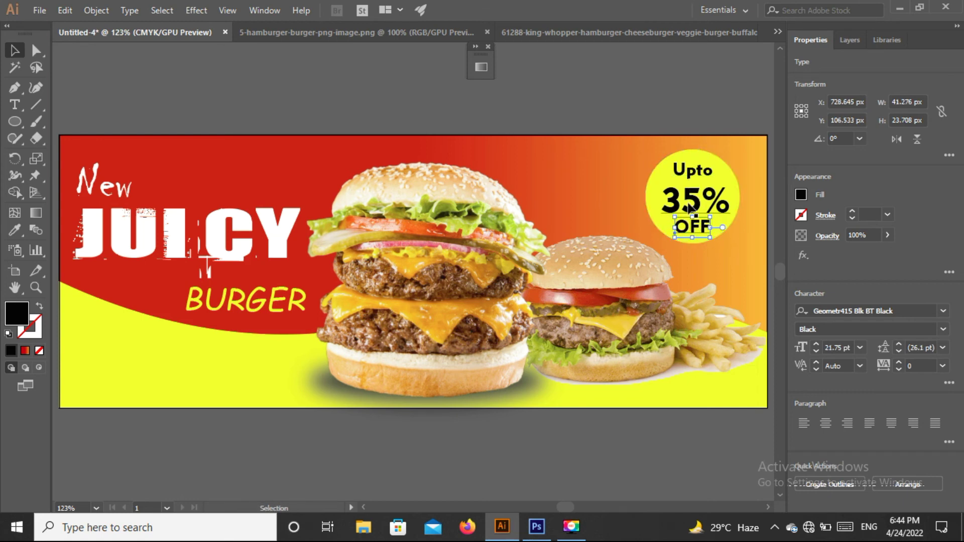
click(689, 208)
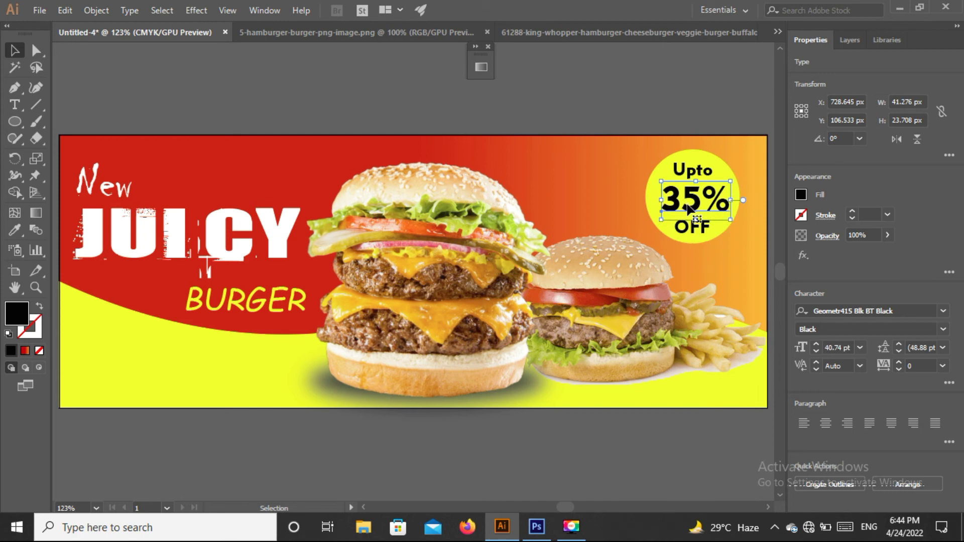
click(696, 172)
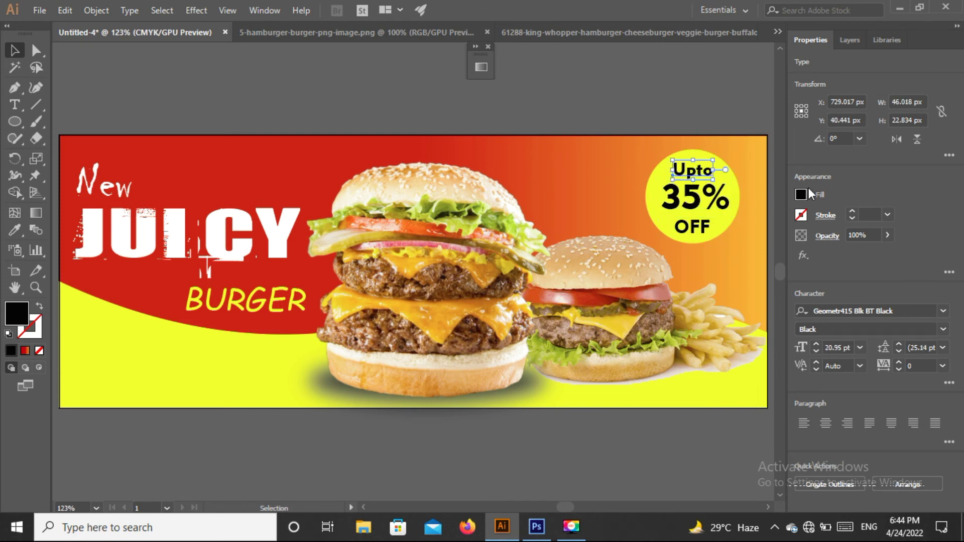
Make the Upto text red after trying white and yellow fills
click(801, 194)
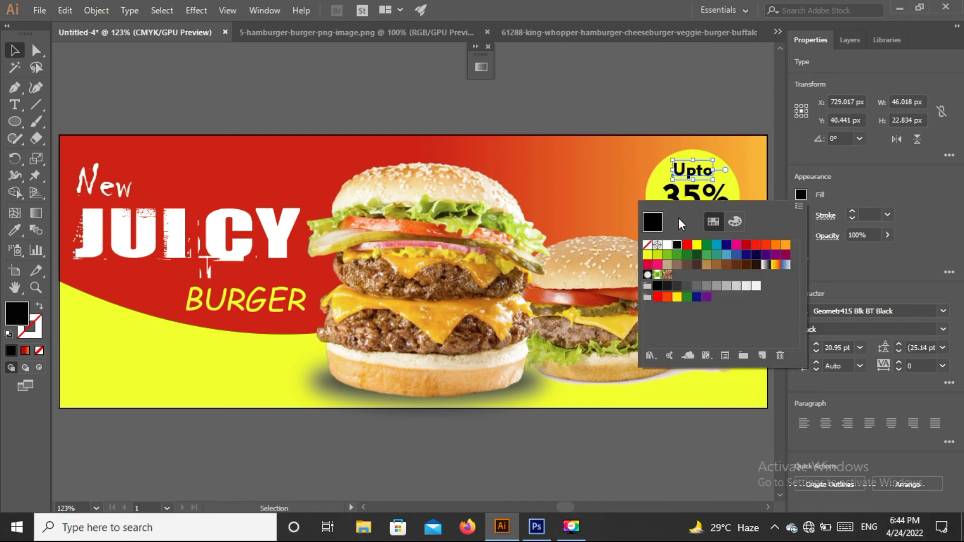
click(665, 246)
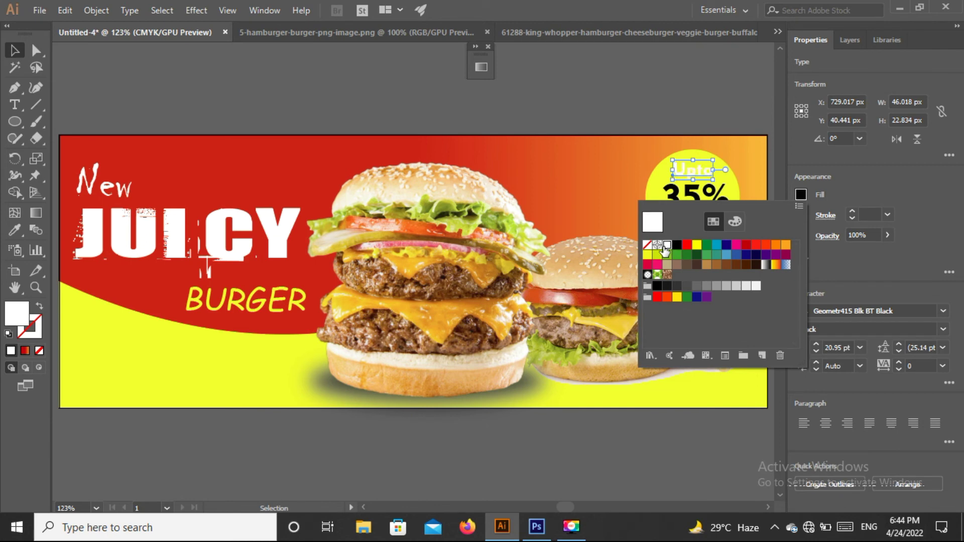
click(698, 245)
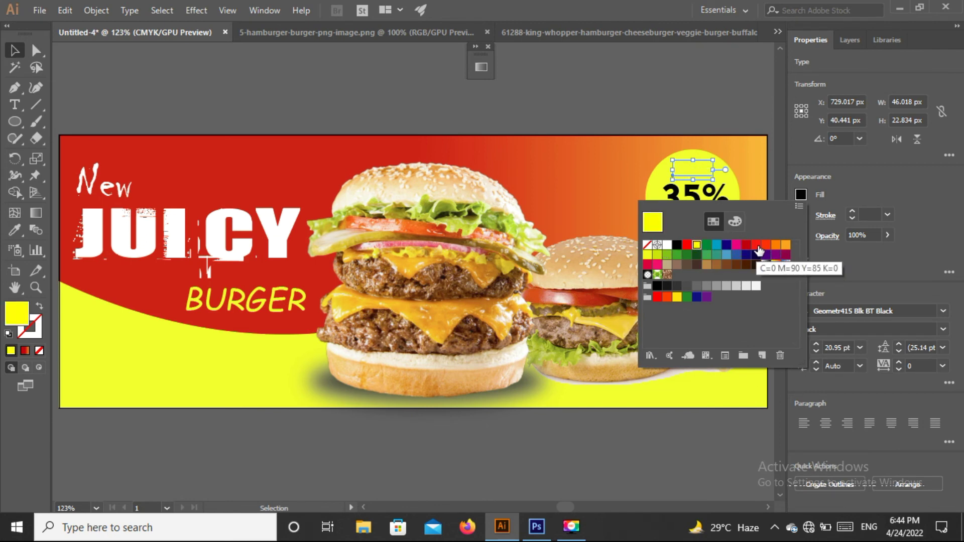
click(757, 246)
click(586, 94)
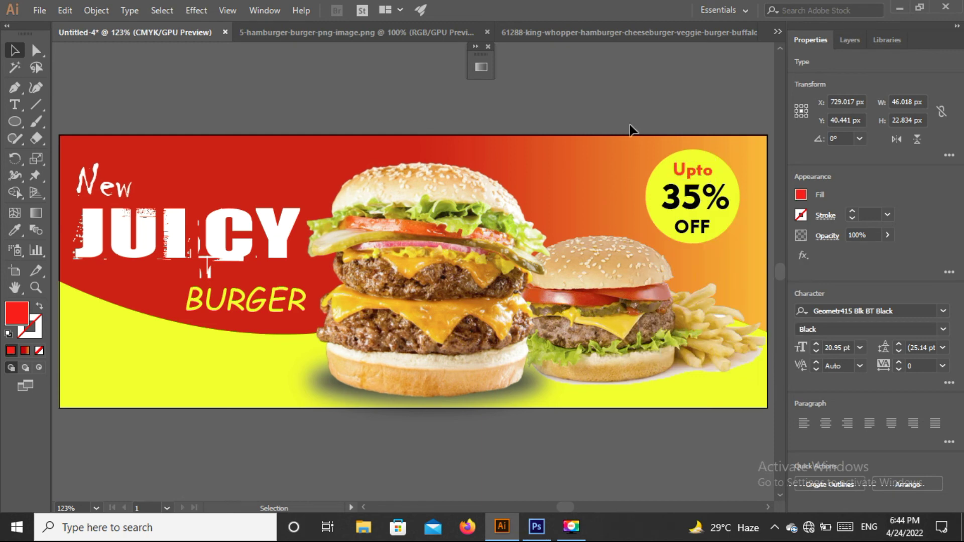
Make the 35% text red and the OFF text dark red
click(706, 199)
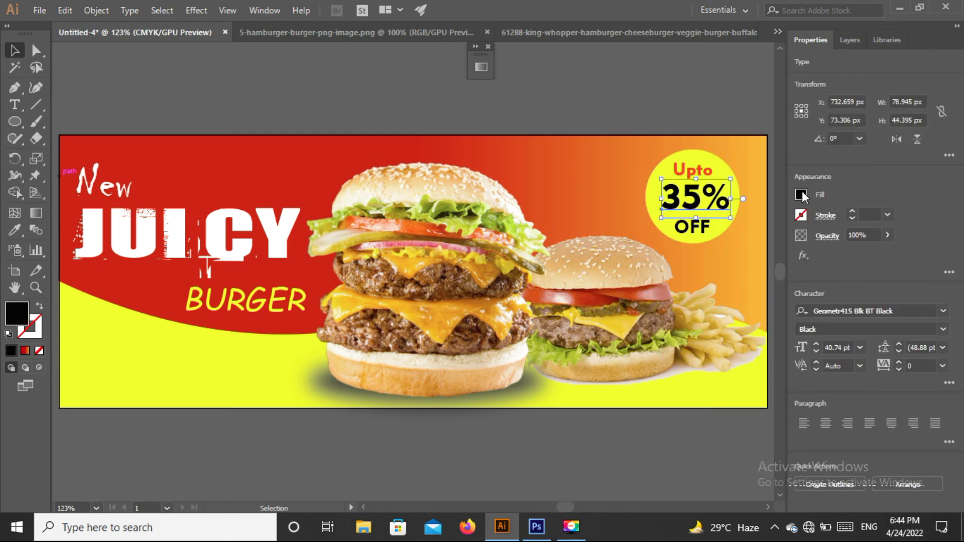
click(800, 194)
click(757, 247)
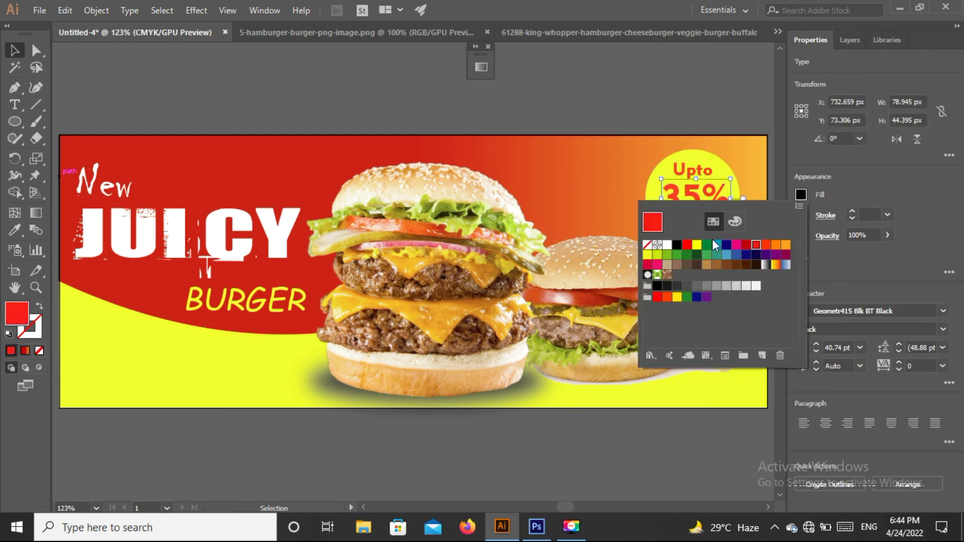
click(692, 106)
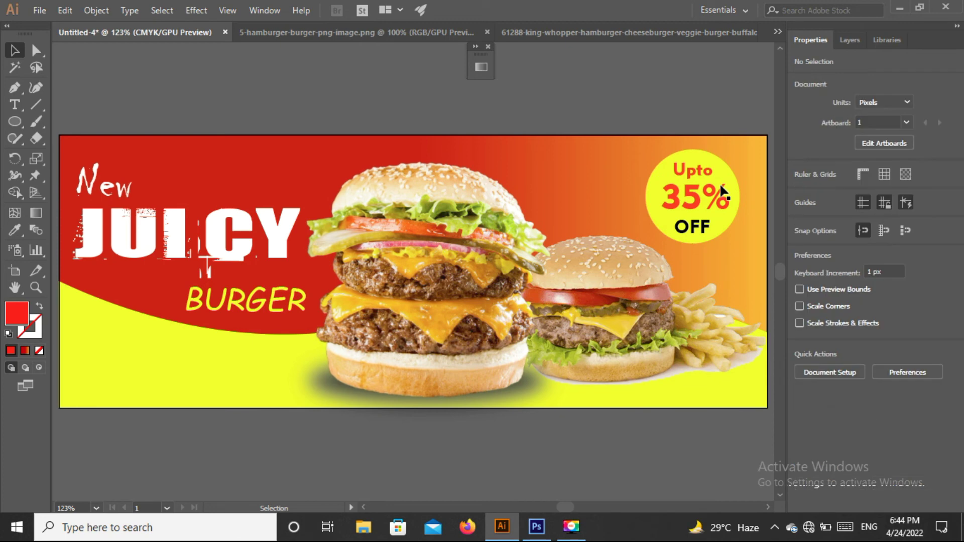
click(702, 226)
click(800, 195)
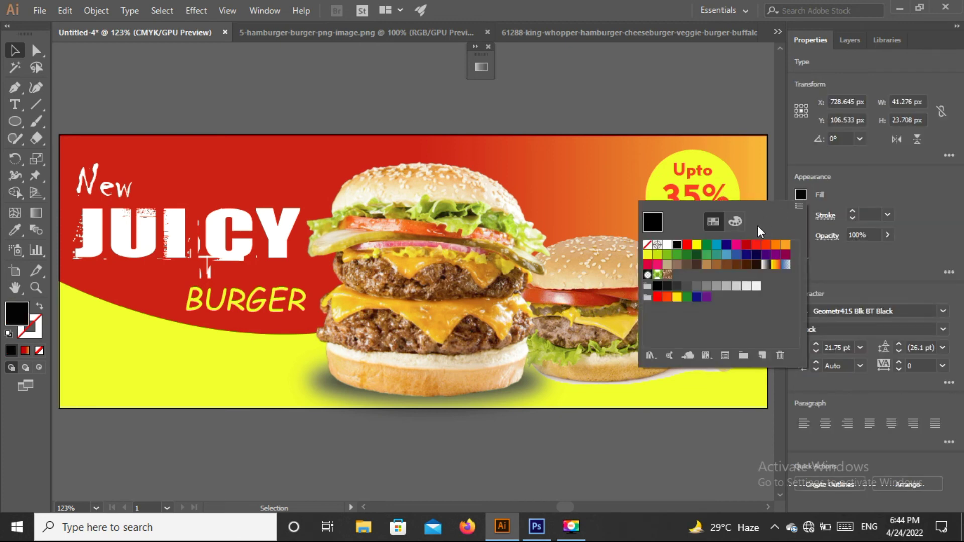
click(747, 249)
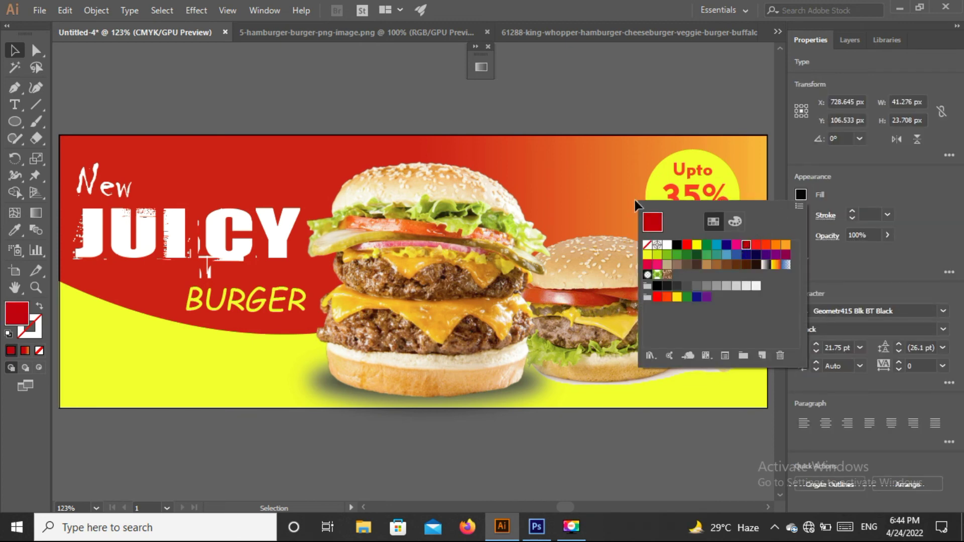
click(559, 99)
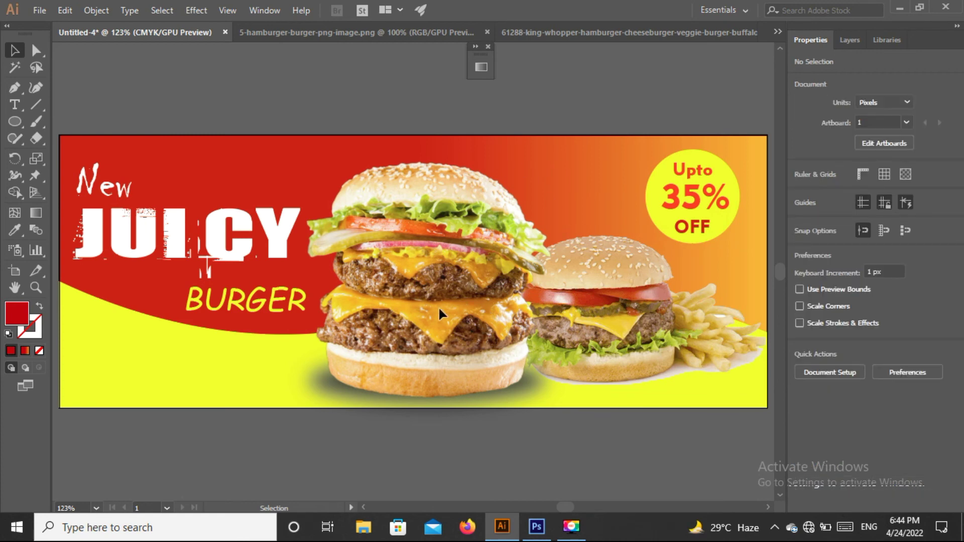
scroll(568, 505, left, 1)
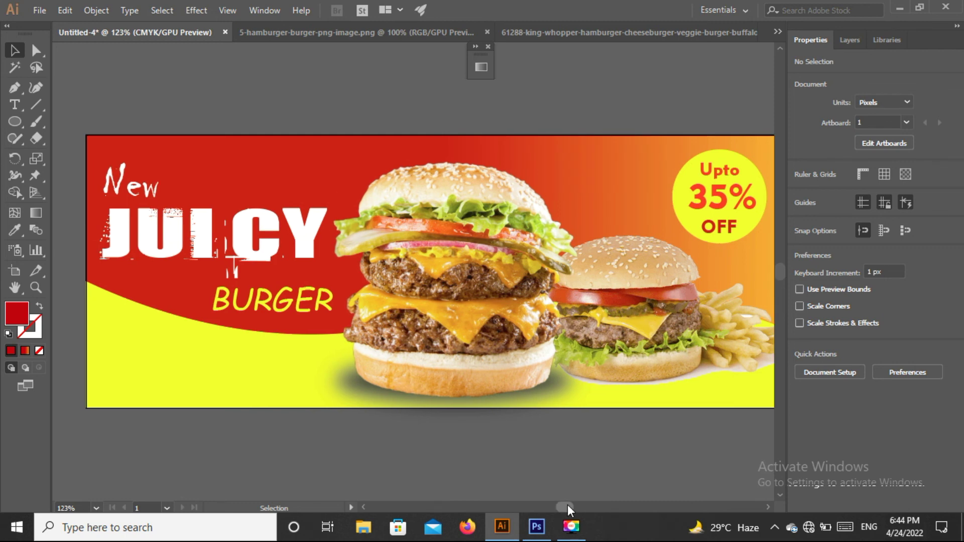
Draw a red 250.407 × 41.715 px rectangle below BURGER and nudge it slightly left
right_click(17, 119)
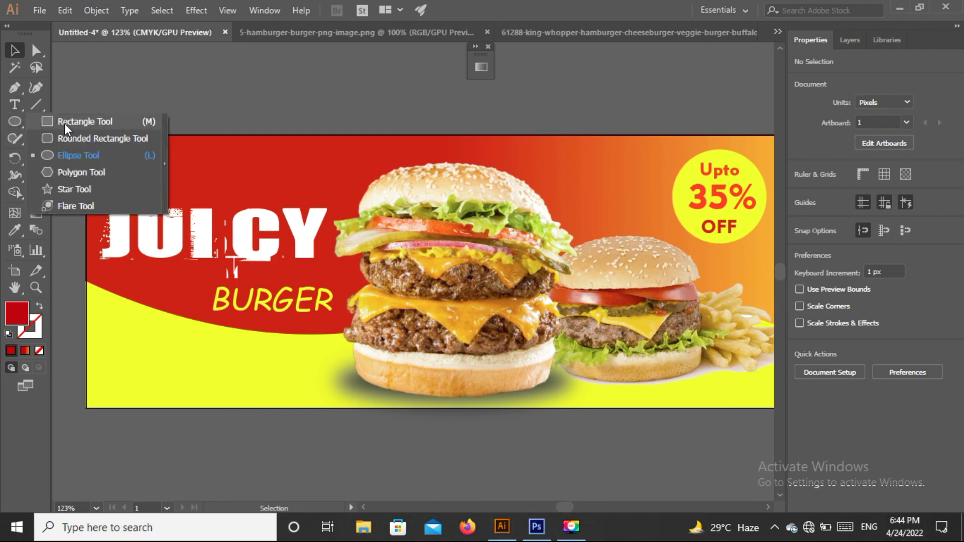
click(65, 124)
drag(123, 351, 340, 384)
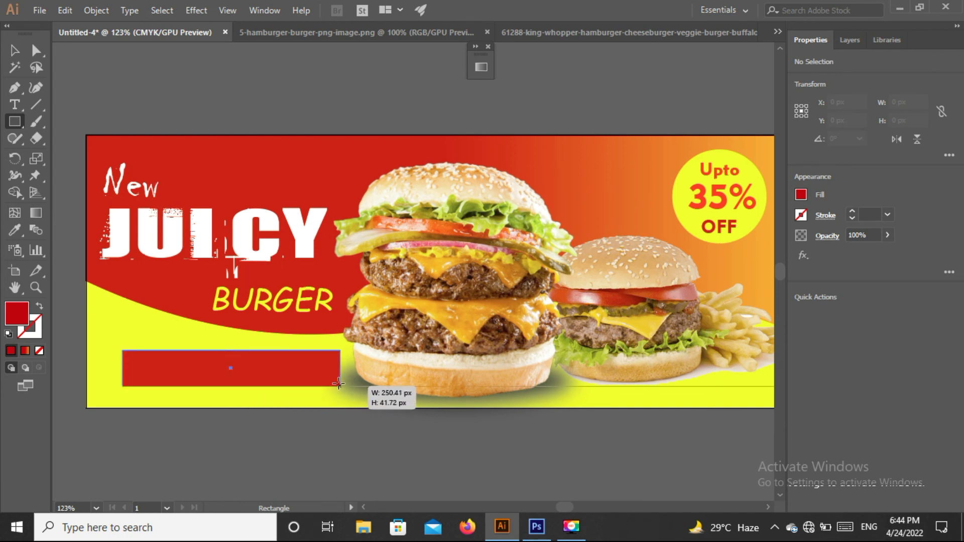
click(10, 55)
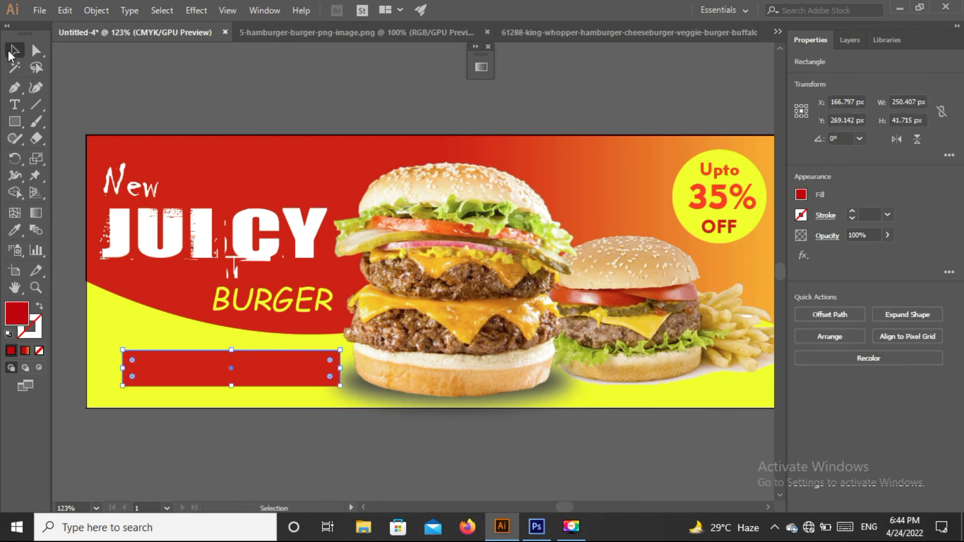
drag(214, 385, 210, 371)
click(17, 103)
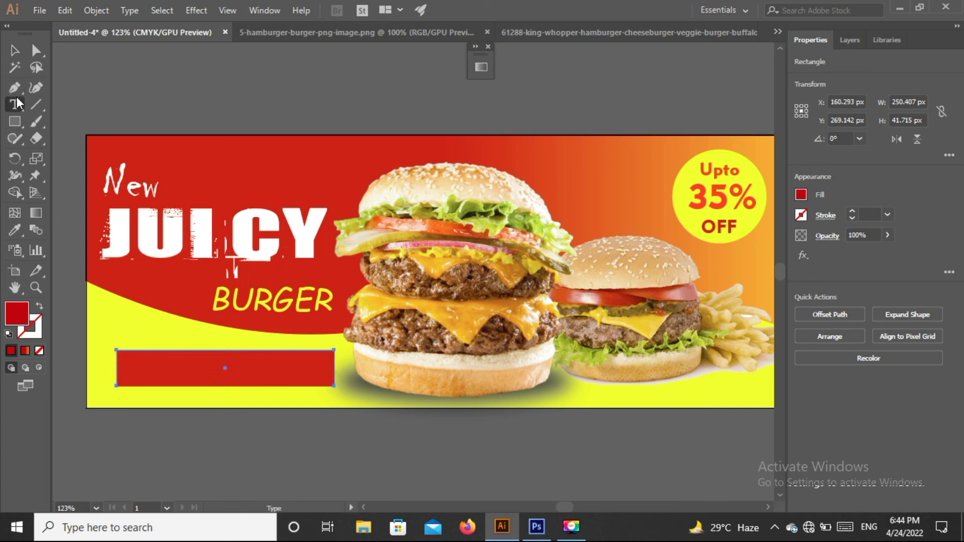
Type 'ORDER NOW' in the red rectangle and enlarge it to 34.88 pt
click(137, 368)
key(BackSpace)
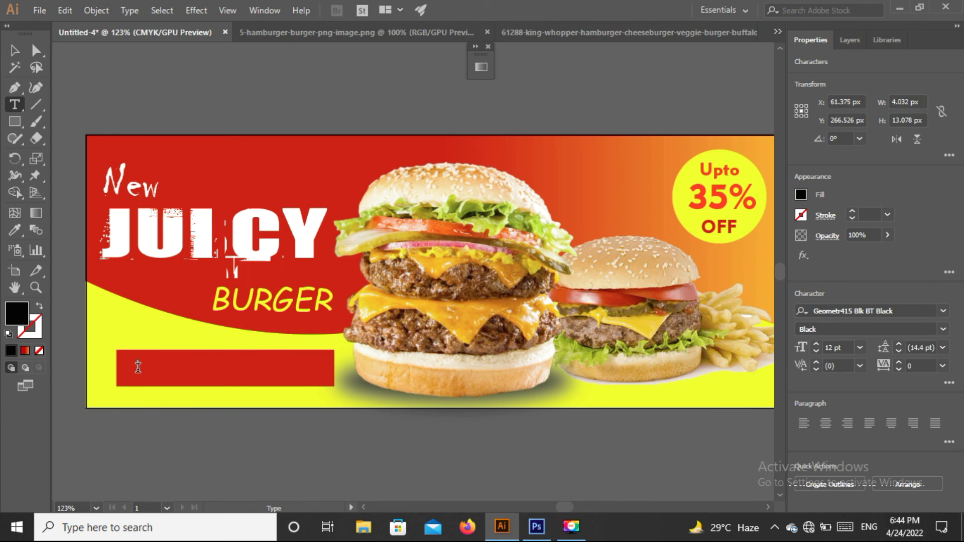
text(ORDER NOW)
click(15, 50)
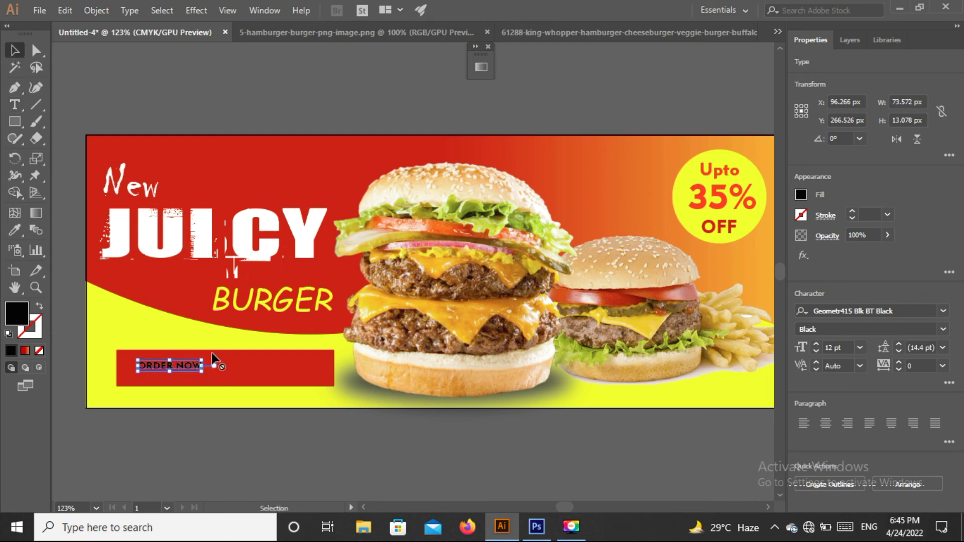
drag(203, 372, 309, 429)
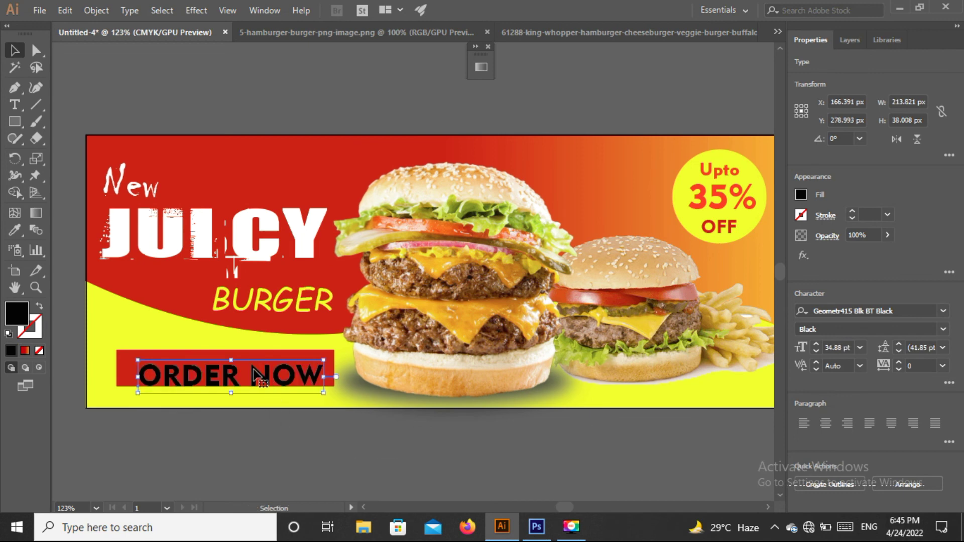
drag(256, 375, 253, 370)
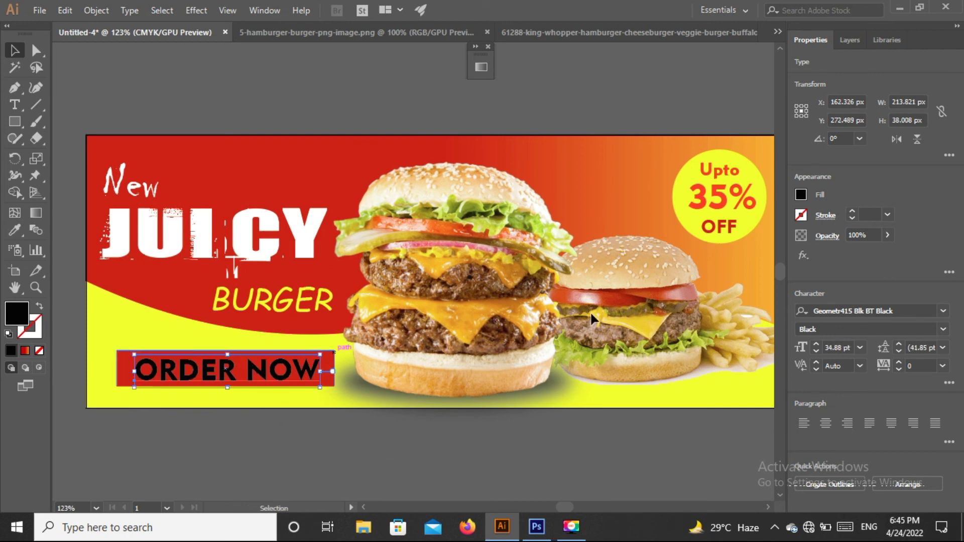
Make the ORDER NOW text white and nudge it left and down
click(800, 195)
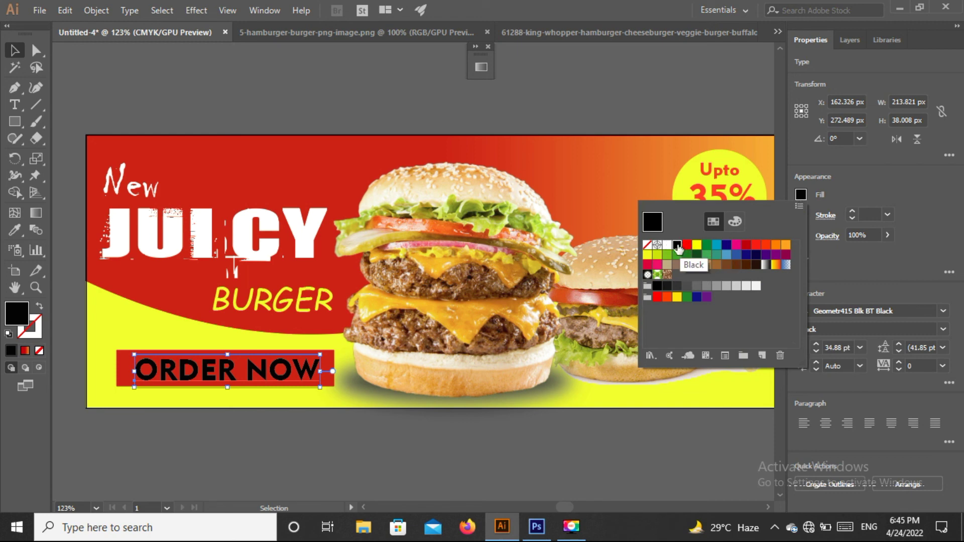
click(668, 246)
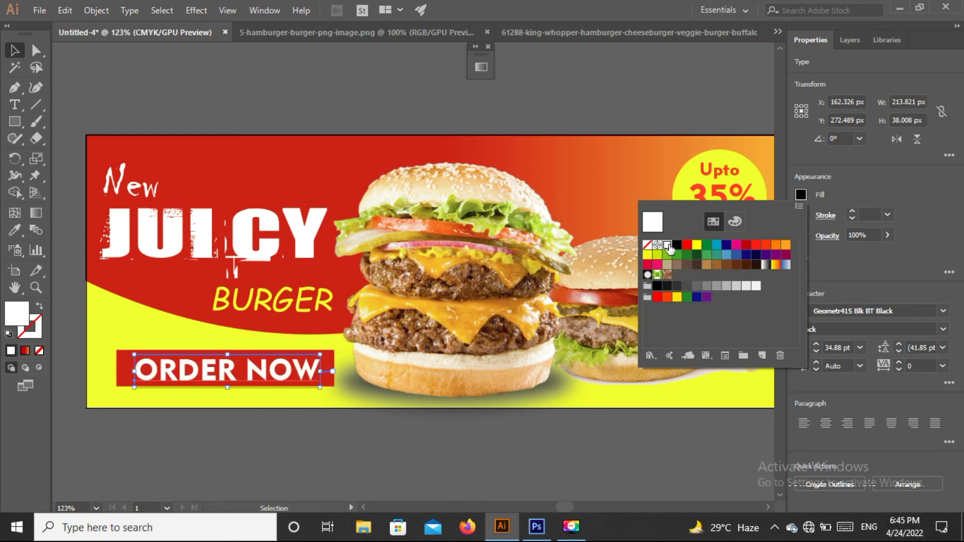
click(253, 87)
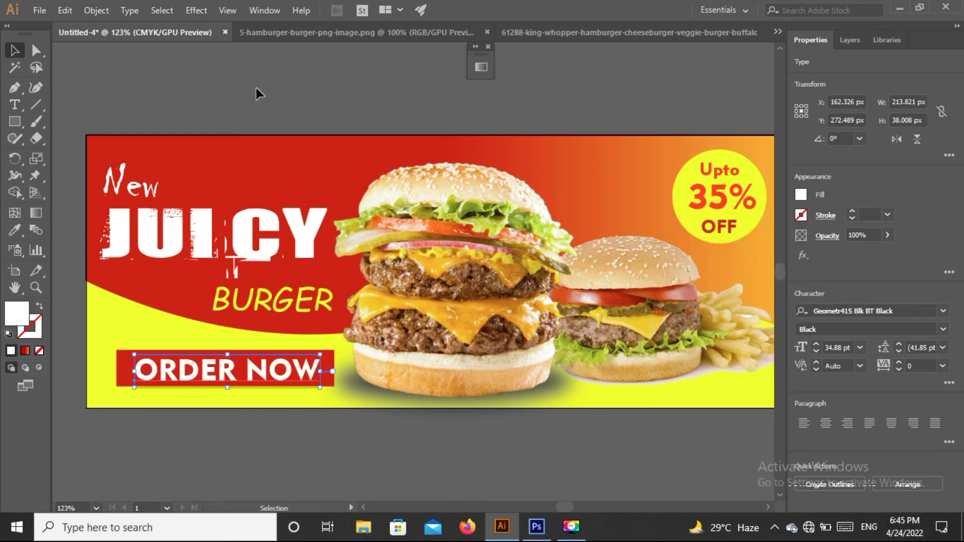
click(234, 371)
key(Left)
key(Left)
key(Down)
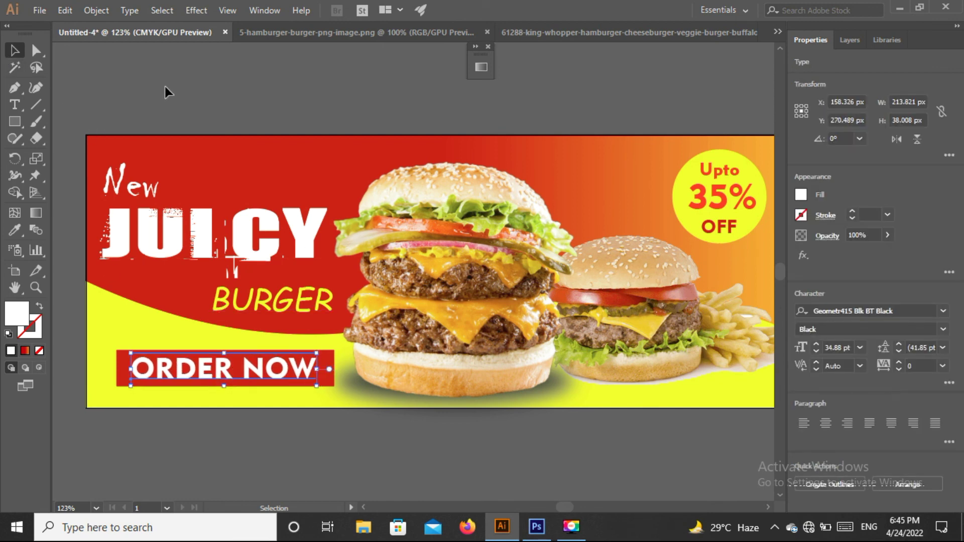
click(165, 87)
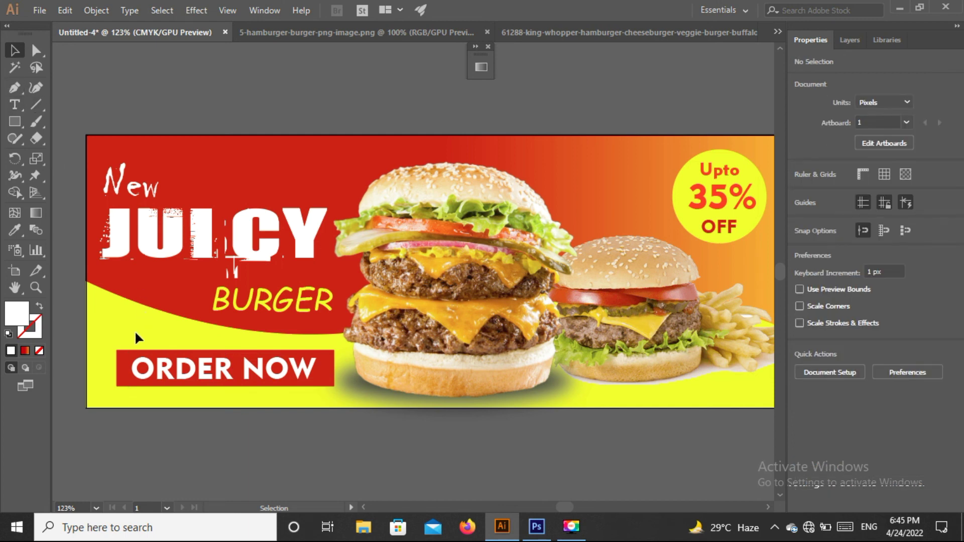
Nudge the whole red button with its text left and up
click(185, 381)
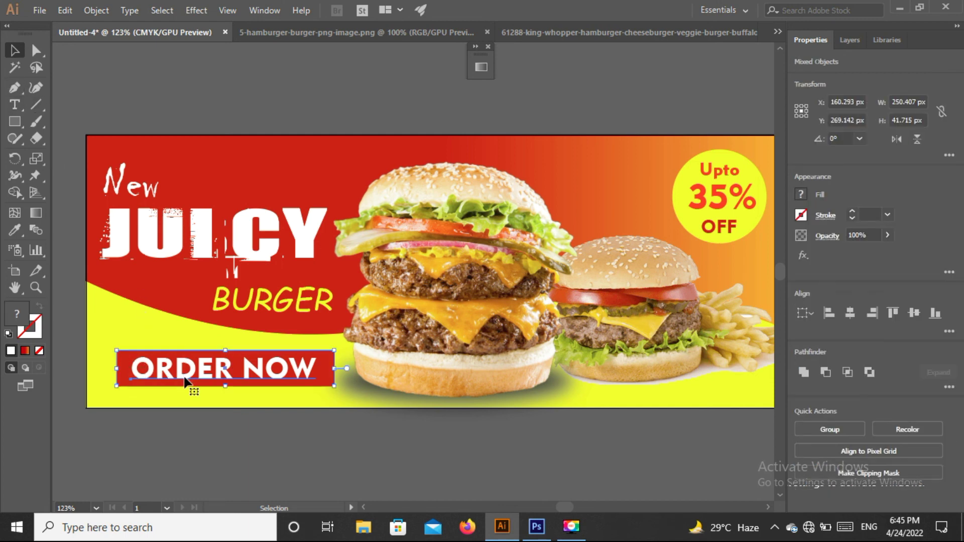
key(Left)
key(Left)
key(Left)
key(Left)
key(Left)
key(Left)
key(Up)
key(Up)
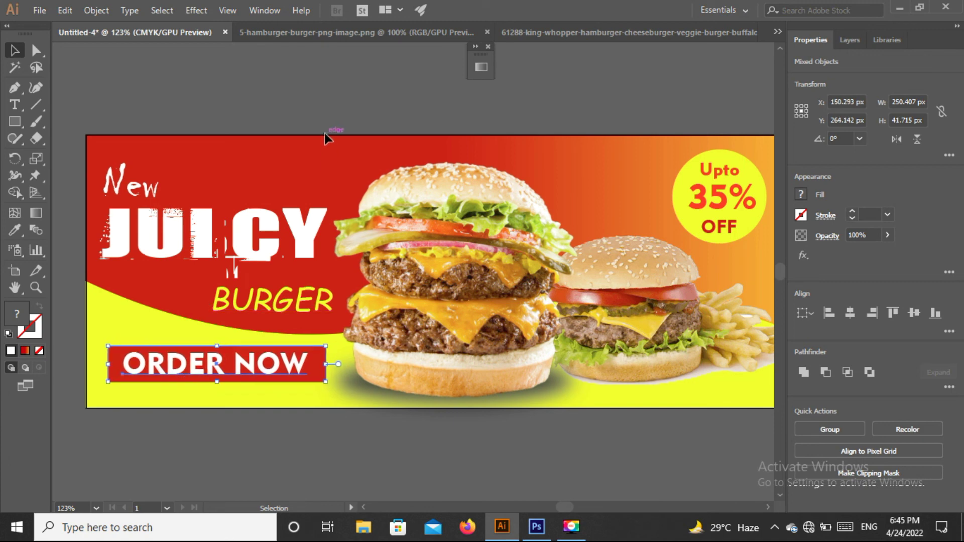
click(325, 134)
click(17, 104)
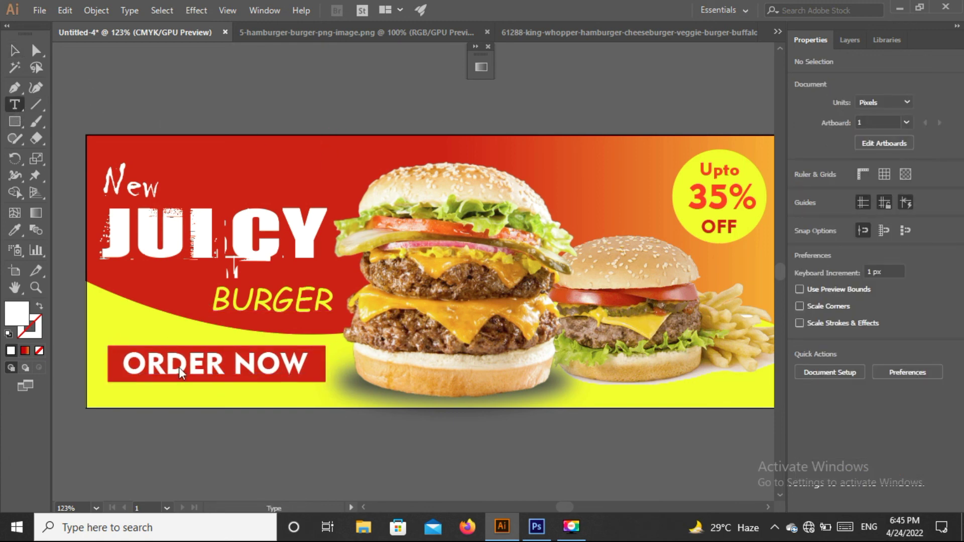
click(130, 390)
text(www.Bur)
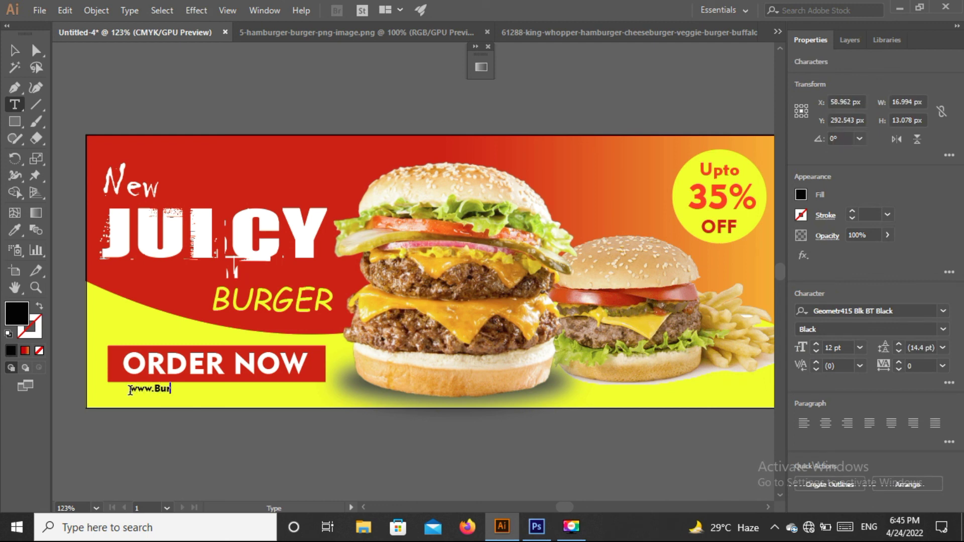
text(gerpoint.co)
text(m)
click(15, 50)
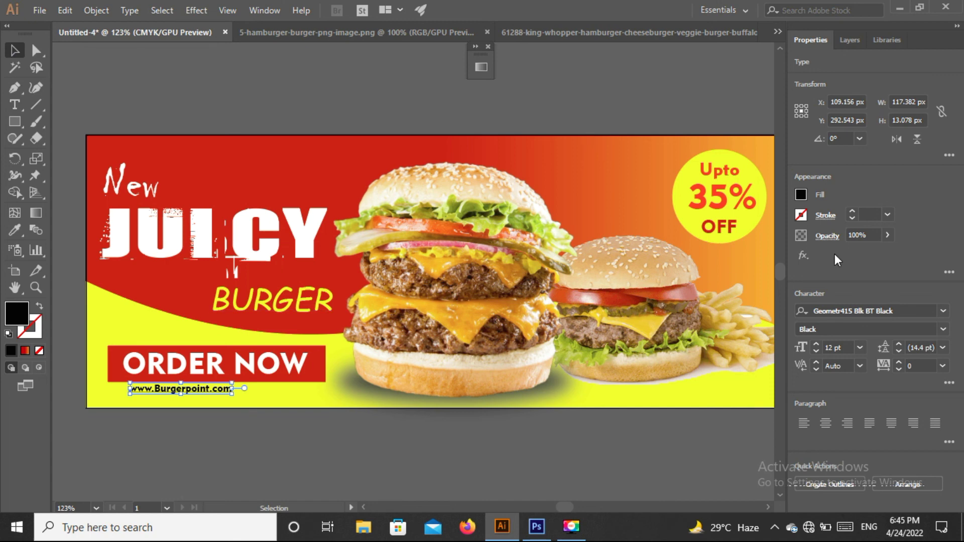
click(800, 193)
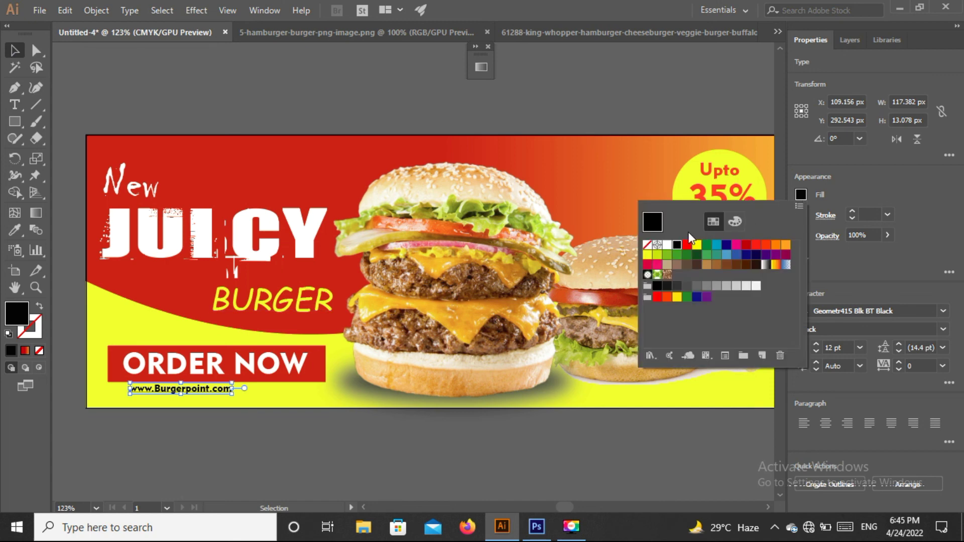
click(666, 246)
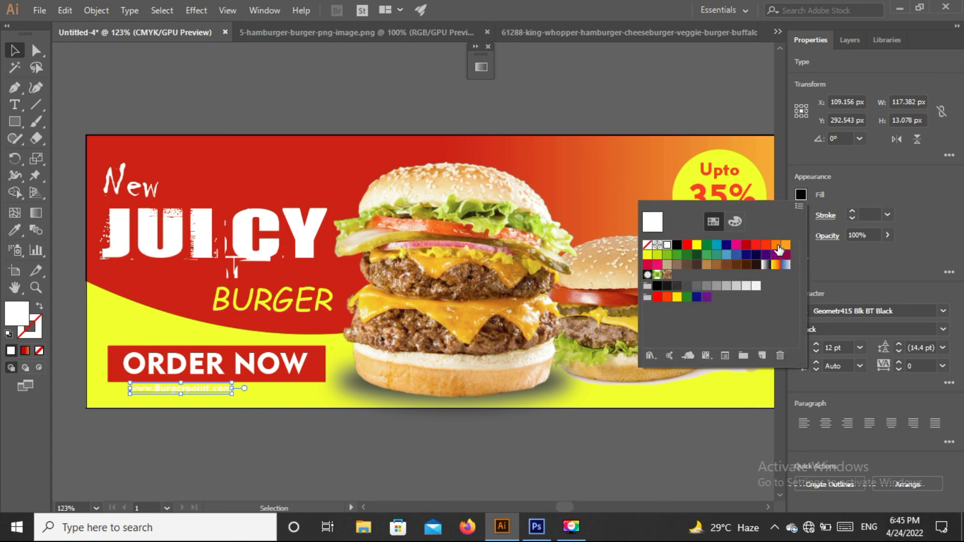
click(757, 248)
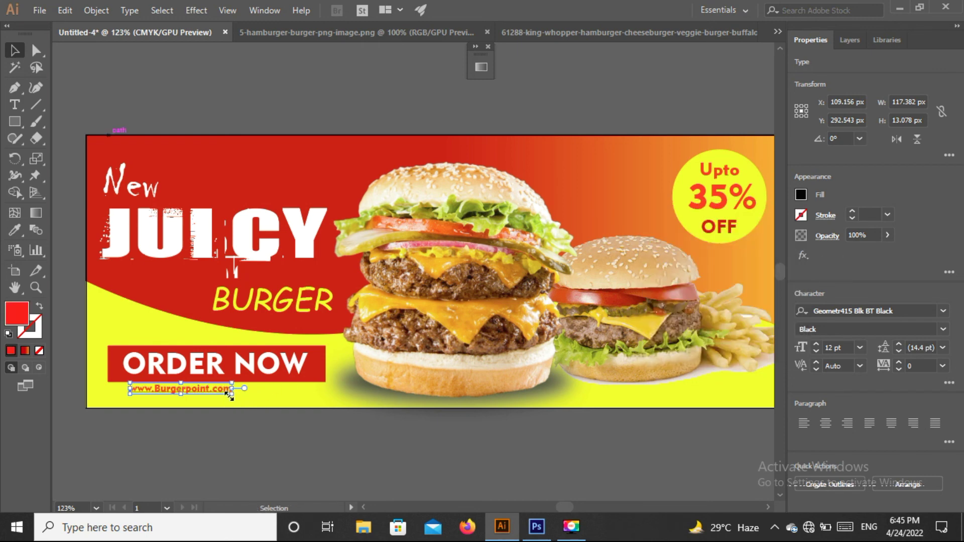
Enlarge the URL to 17.88 pt and nudge it into place under the button
drag(231, 393, 281, 411)
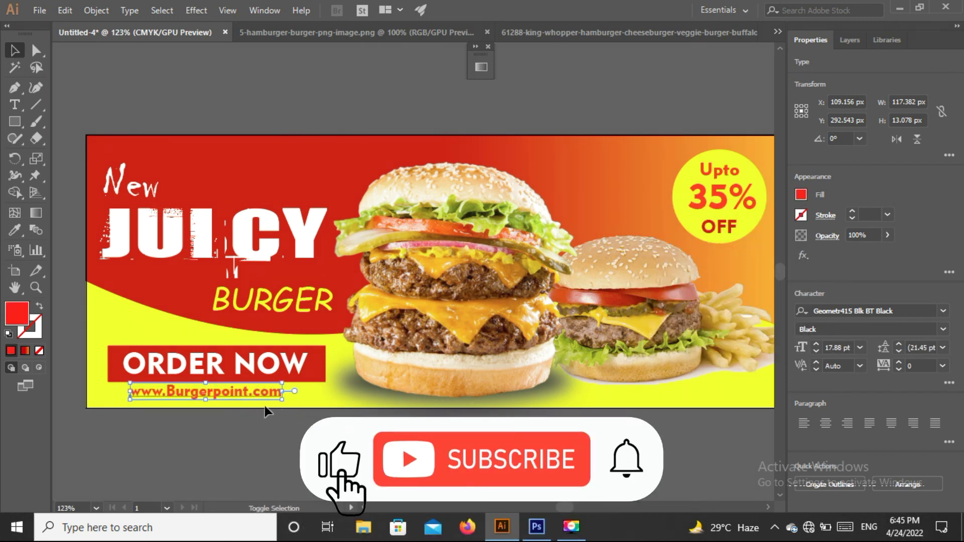
drag(221, 395, 226, 400)
key(Left)
key(Left)
key(Left)
key(Left)
key(Left)
key(Up)
key(Up)
key(Up)
key(Right)
key(Right)
key(Down)
key(Right)
key(Right)
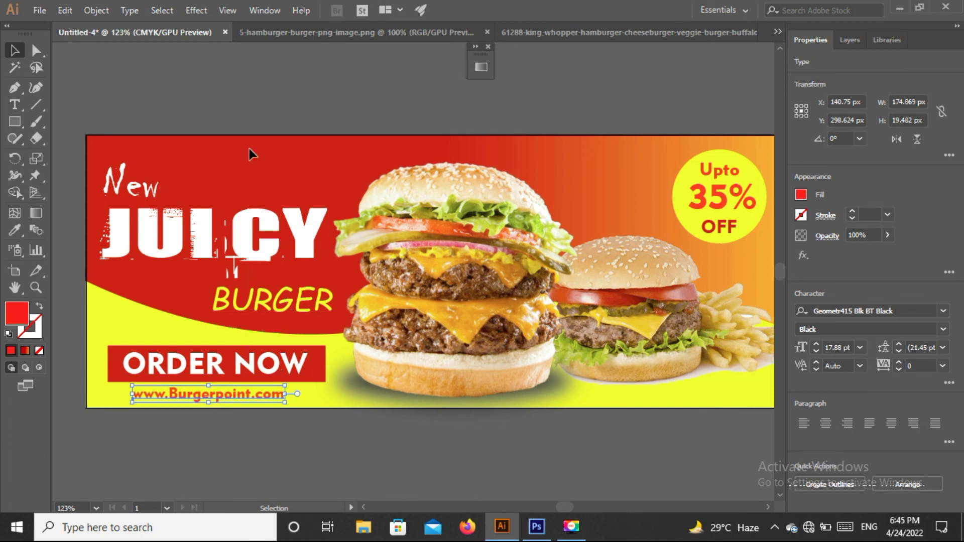
click(235, 87)
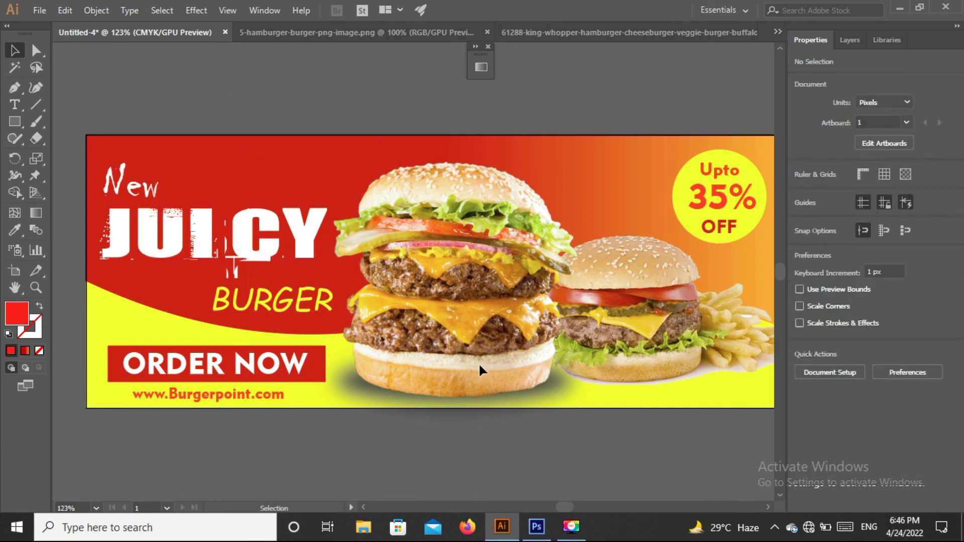
Unlock all objects and view the banner in Full Screen Mode with Menu Bar
click(98, 11)
click(224, 93)
click(234, 87)
click(26, 387)
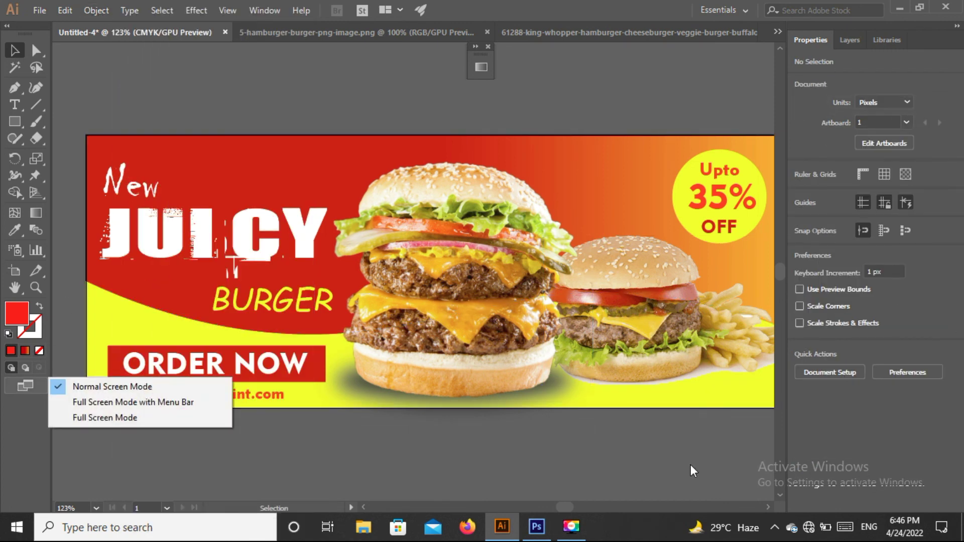
click(114, 420)
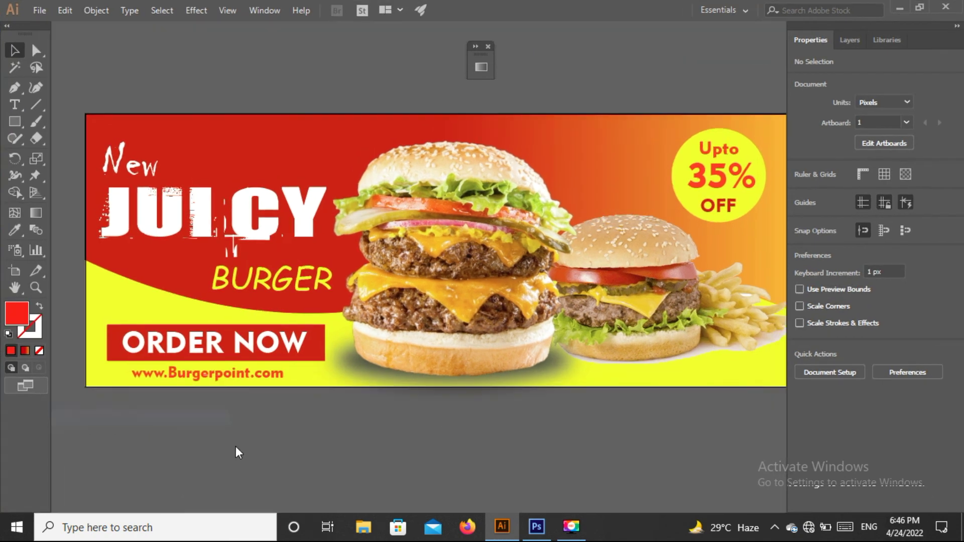